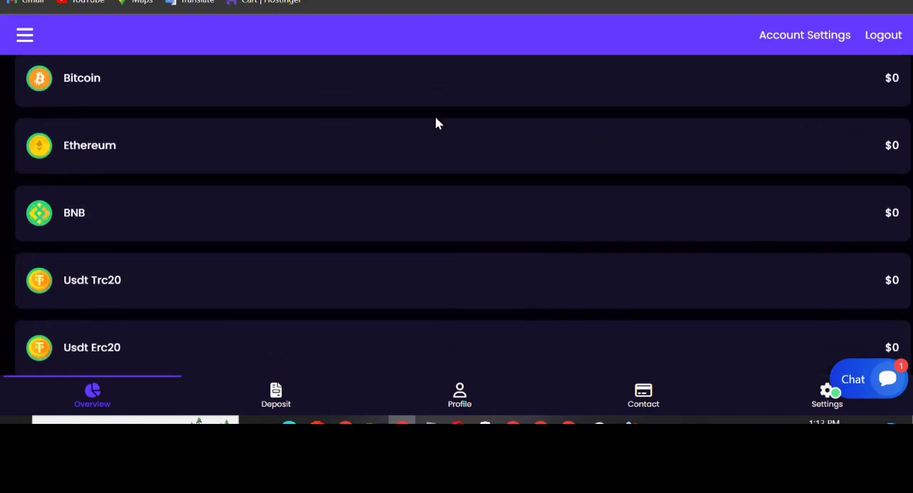
{"action": "scroll", "coordinate": [437, 120], "scroll_direction": "down", "scroll_amount": 4}
Examine the account overview's total balance, deposit, profit, invested, withdrawal, bonus and promo amounts
{"action": "scroll", "coordinate": [437, 123], "scroll_direction": "up", "scroll_amount": 10}
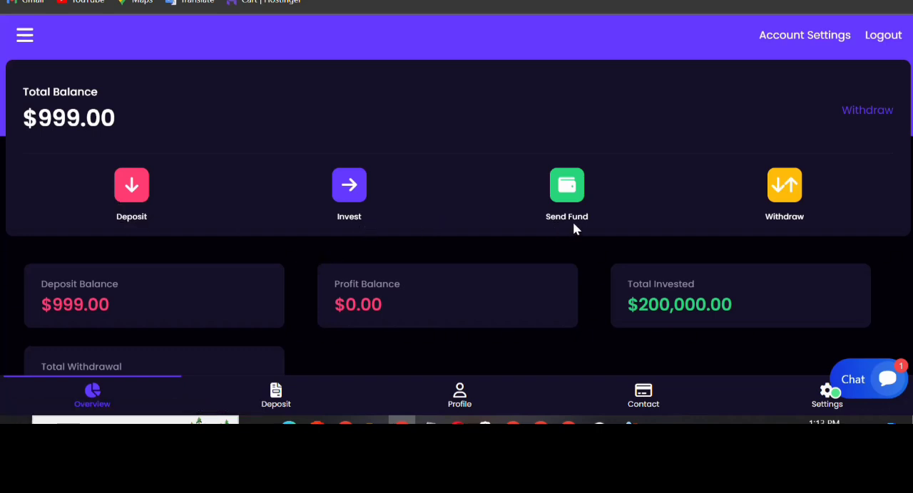
{"action": "scroll", "coordinate": [748, 224], "scroll_direction": "down", "scroll_amount": 2}
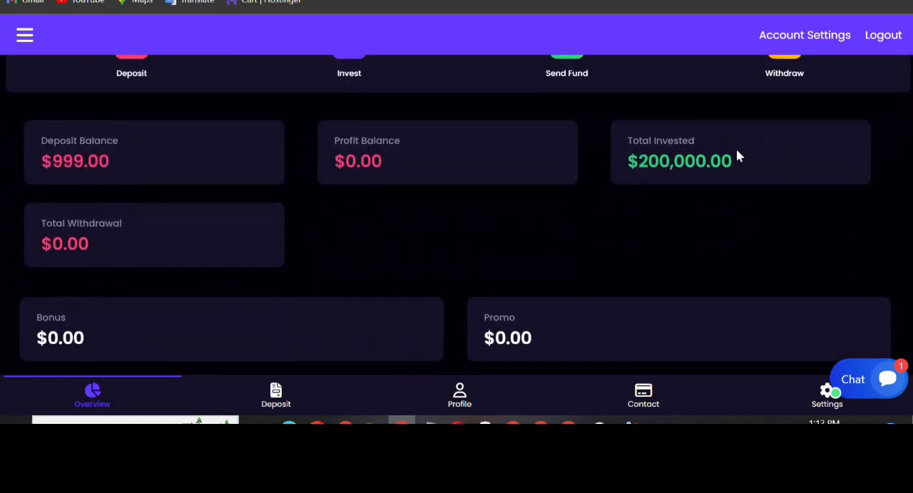
{"action": "left_click_drag", "start_coordinate": [769, 162], "coordinate": [612, 154]}
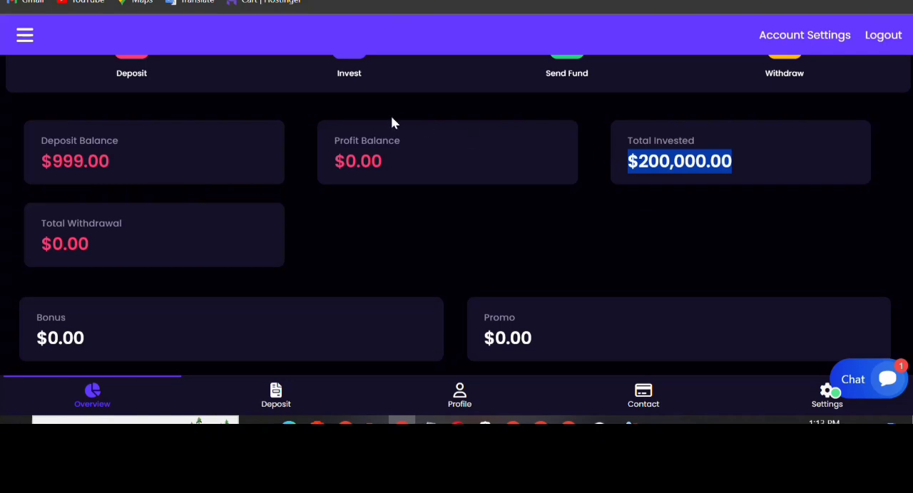
{"action": "scroll", "coordinate": [392, 119], "scroll_direction": "down", "scroll_amount": 4}
{"action": "scroll", "coordinate": [395, 115], "scroll_direction": "up", "scroll_amount": 4}
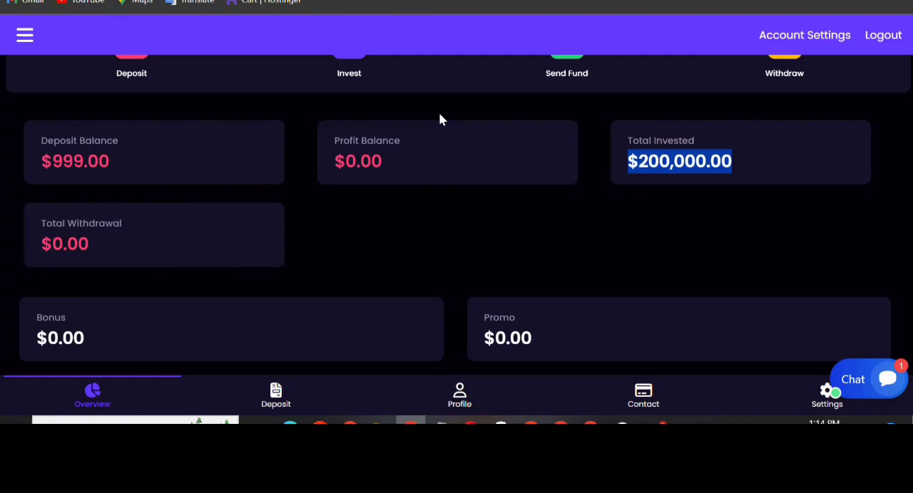
{"action": "scroll", "coordinate": [445, 50], "scroll_direction": "up", "scroll_amount": 2}
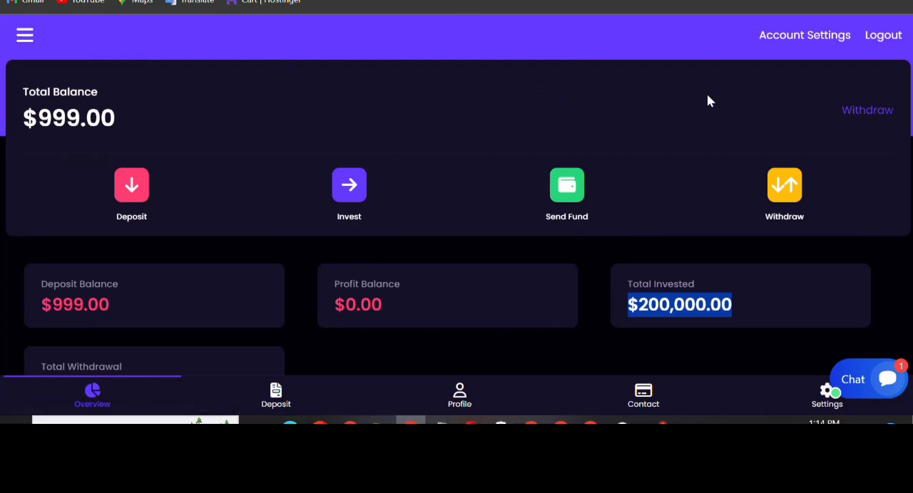
{"action": "scroll", "coordinate": [452, 116], "scroll_direction": "down", "scroll_amount": 3}
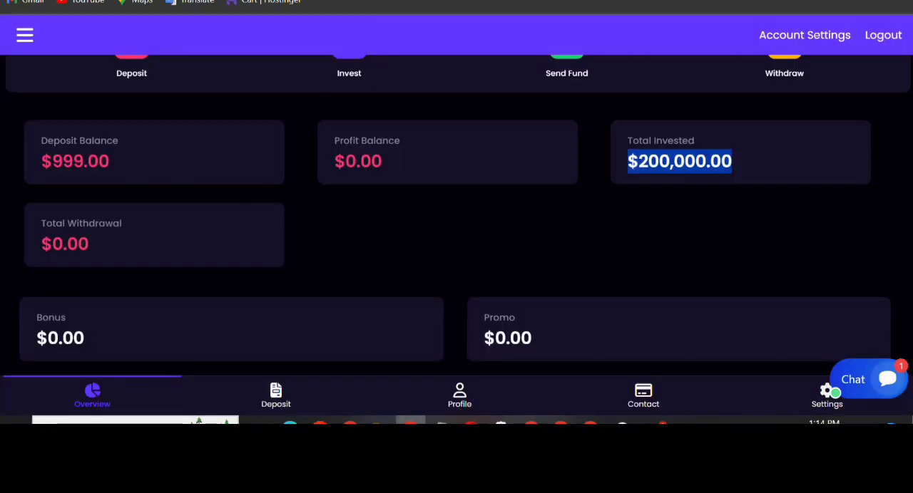
{"action": "scroll", "coordinate": [289, 150], "scroll_direction": "up", "scroll_amount": 2}
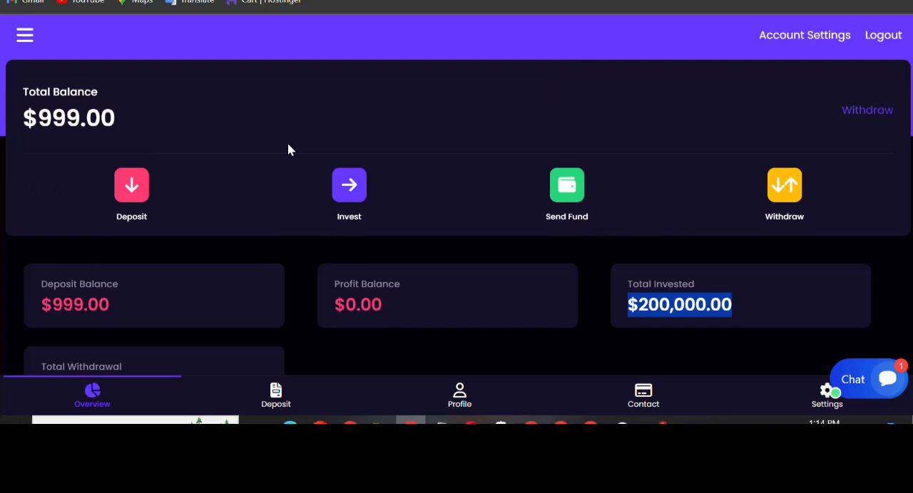
{"action": "scroll", "coordinate": [509, 259], "scroll_direction": "down", "scroll_amount": 1}
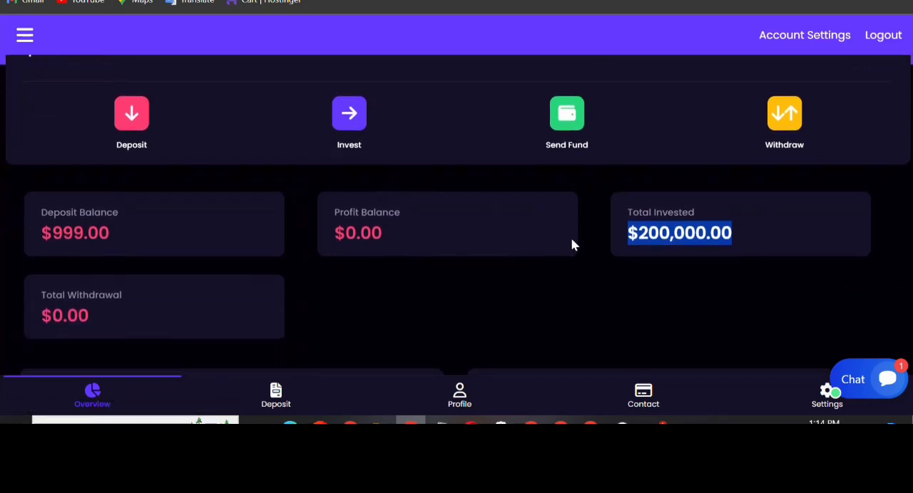
Look through the crypto wallets, recent transactions and referral link sections of the account overview
{"action": "scroll", "coordinate": [574, 246], "scroll_direction": "down", "scroll_amount": 2}
{"action": "scroll", "coordinate": [578, 250], "scroll_direction": "down", "scroll_amount": 1}
{"action": "scroll", "coordinate": [114, 287], "scroll_direction": "down", "scroll_amount": 4}
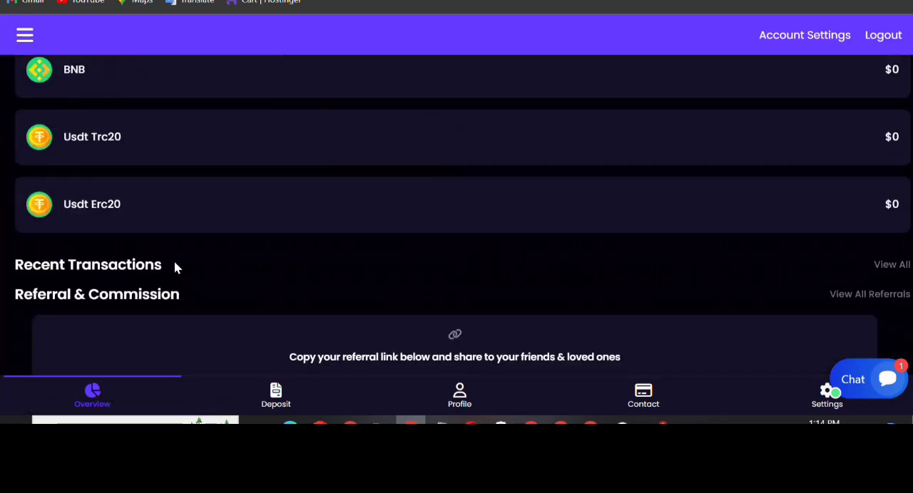
{"action": "scroll", "coordinate": [215, 238], "scroll_direction": "up", "scroll_amount": 3}
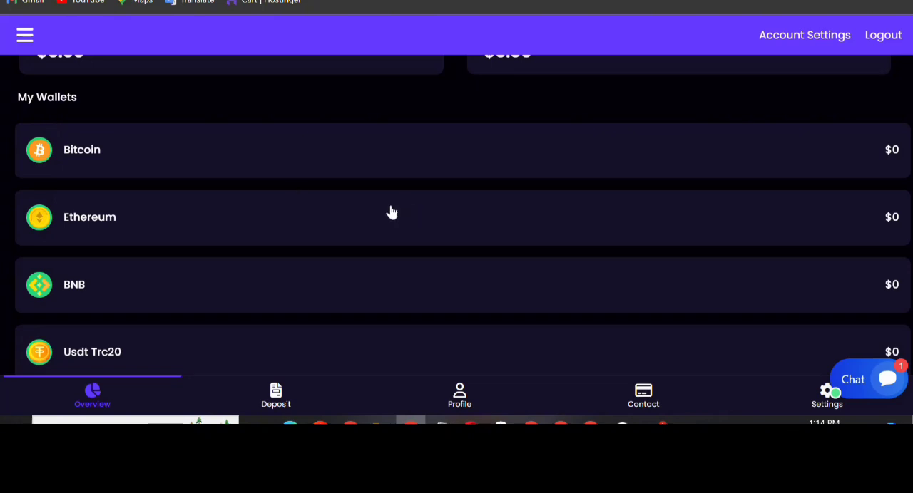
{"action": "scroll", "coordinate": [392, 211], "scroll_direction": "down", "scroll_amount": 4}
{"action": "scroll", "coordinate": [289, 264], "scroll_direction": "down", "scroll_amount": 2}
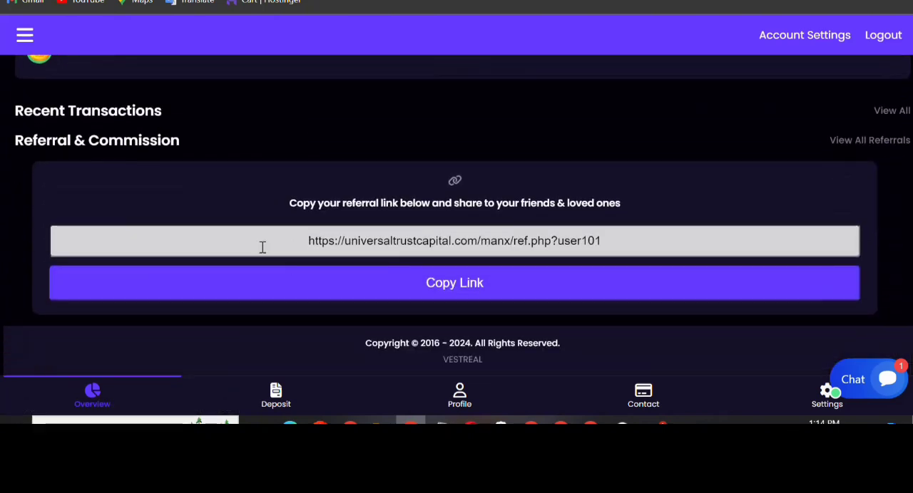
{"action": "scroll", "coordinate": [340, 243], "scroll_direction": "up", "scroll_amount": 10}
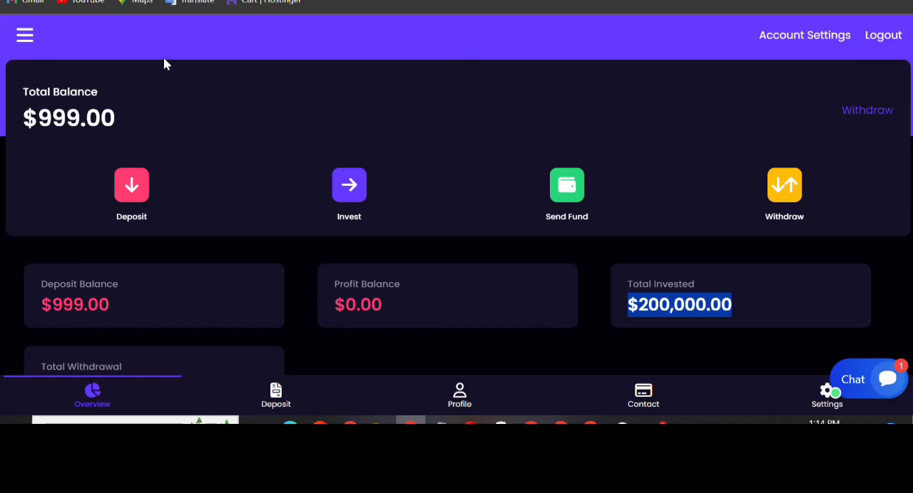
Start a new deposit with the Standard ($100,000 - $99,999,999) plan and an amount of 200000
{"action": "left_click", "coordinate": [130, 201]}
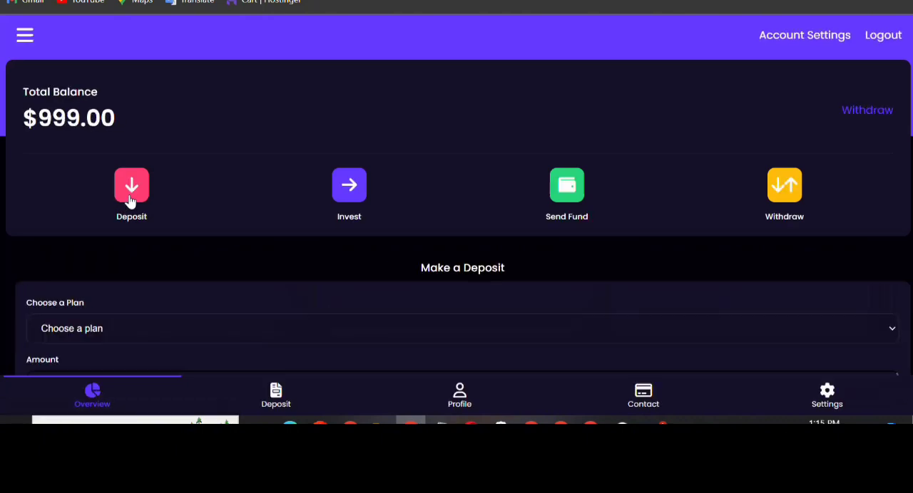
{"action": "scroll", "coordinate": [100, 171], "scroll_direction": "down", "scroll_amount": 2}
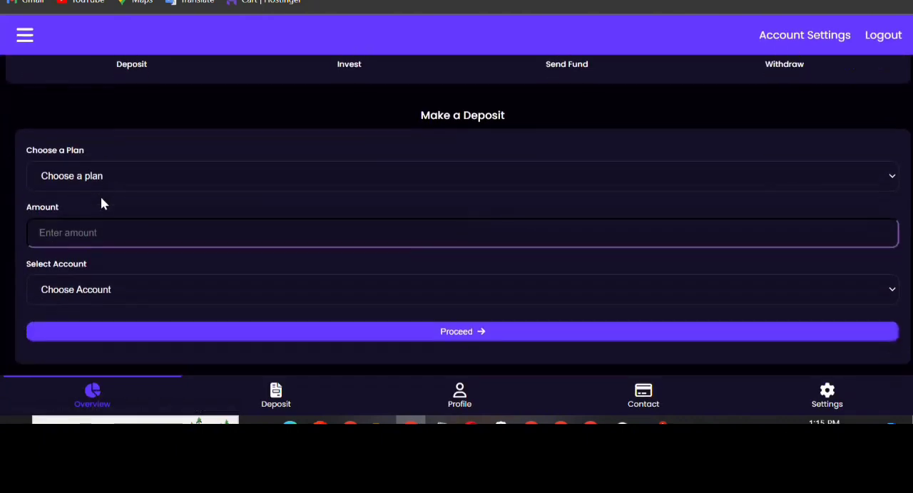
{"action": "left_click", "coordinate": [107, 180]}
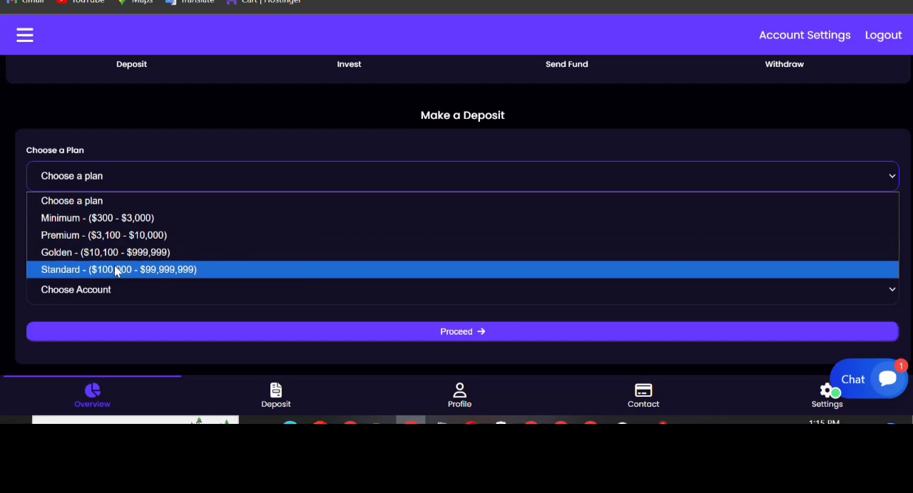
{"action": "left_click", "coordinate": [116, 271]}
{"action": "left_click", "coordinate": [117, 234]}
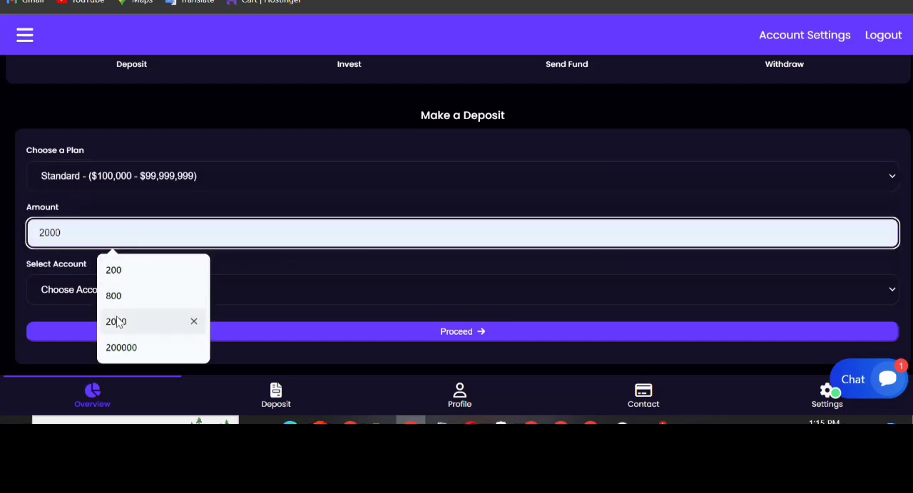
{"action": "left_click", "coordinate": [119, 348]}
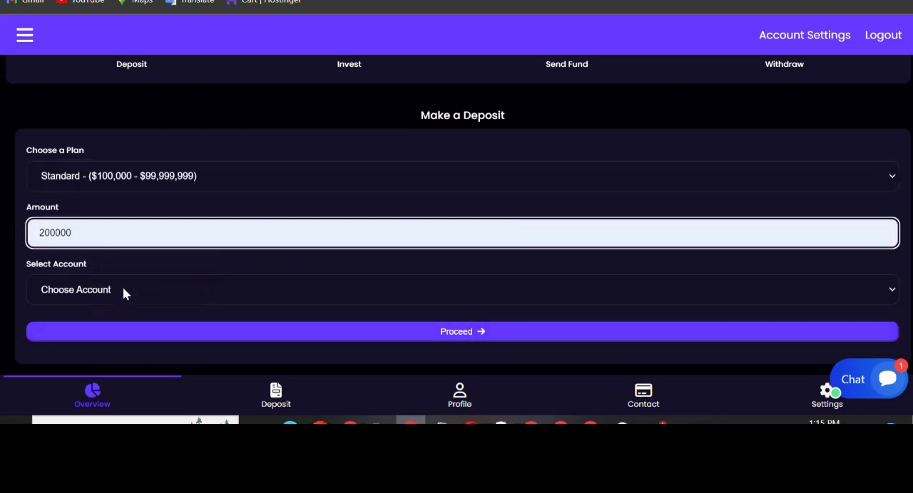
Choose Wallet as the deposit account and Bitcoin as the cryptocurrency, and proceed to the payment confirmation
{"action": "left_click", "coordinate": [123, 287]}
{"action": "left_click", "coordinate": [104, 349]}
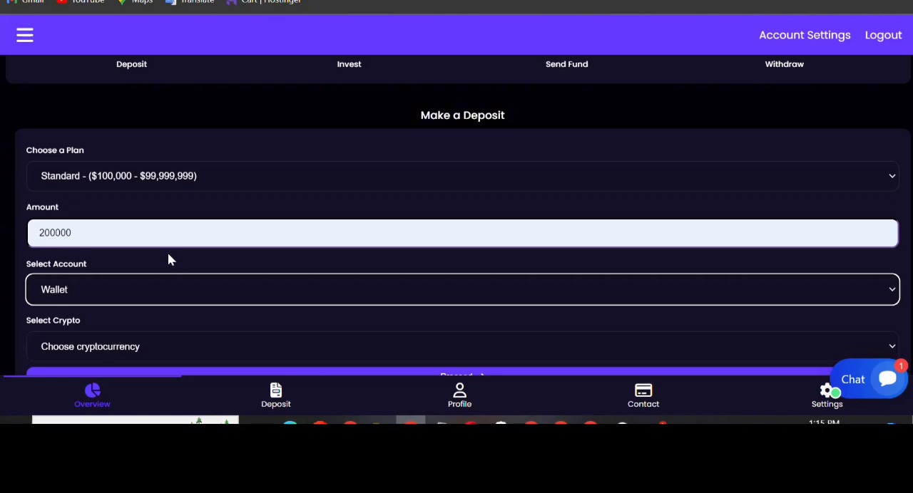
{"action": "scroll", "coordinate": [167, 257], "scroll_direction": "down", "scroll_amount": 1}
{"action": "left_click", "coordinate": [120, 302]}
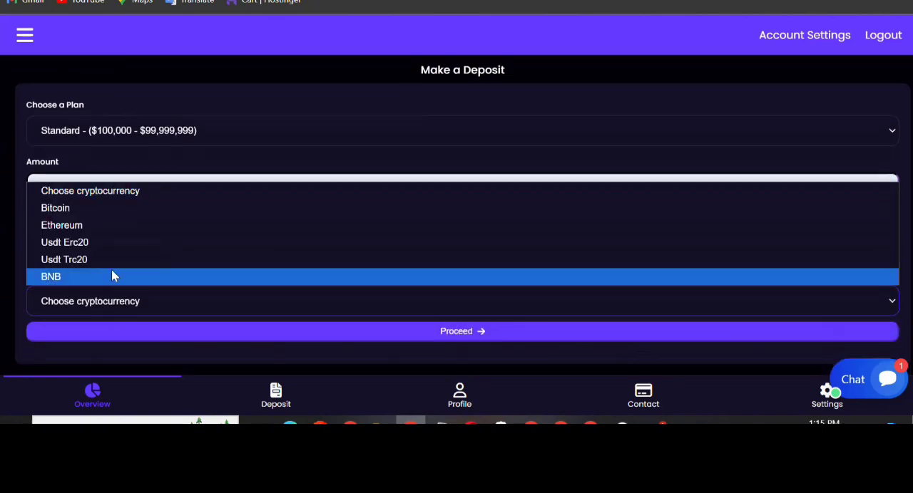
{"action": "left_click", "coordinate": [104, 208]}
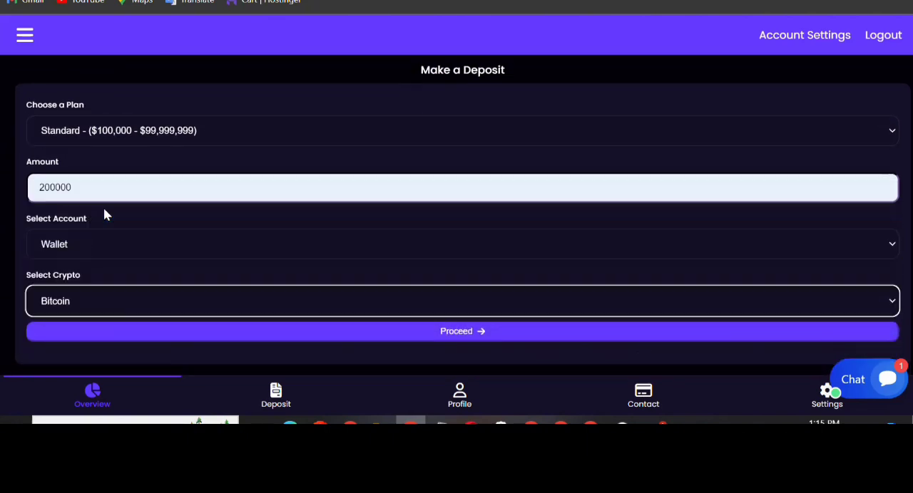
{"action": "left_click", "coordinate": [129, 331]}
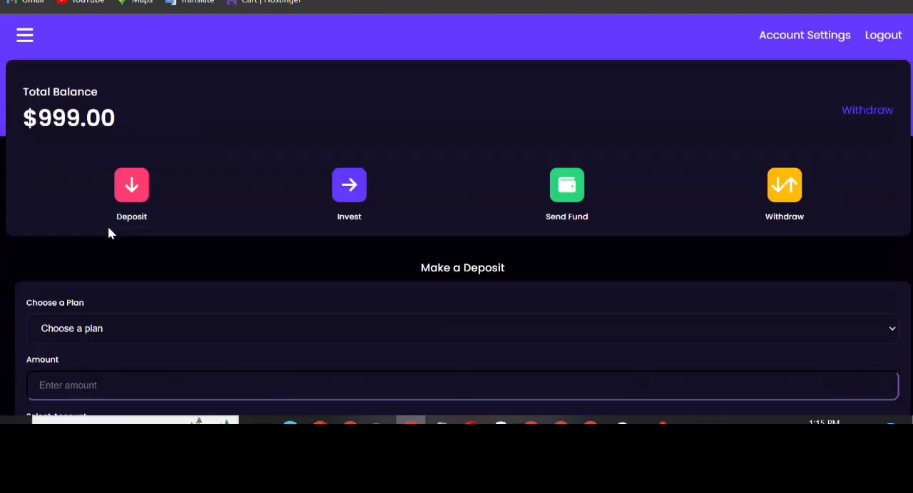
{"action": "left_click", "coordinate": [147, 217]}
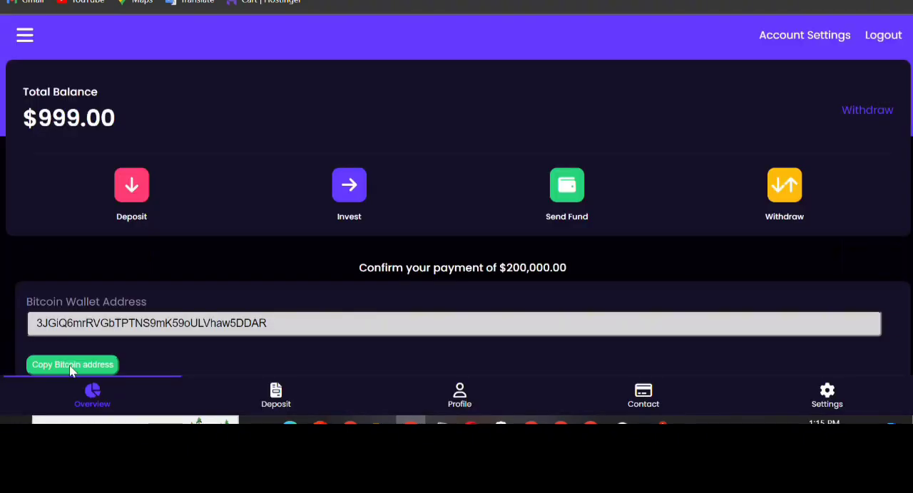
Copy the Bitcoin wallet address for the deposit and confirm the $200,000.00 payment
{"action": "left_click", "coordinate": [73, 366]}
{"action": "scroll", "coordinate": [302, 272], "scroll_direction": "down", "scroll_amount": 1}
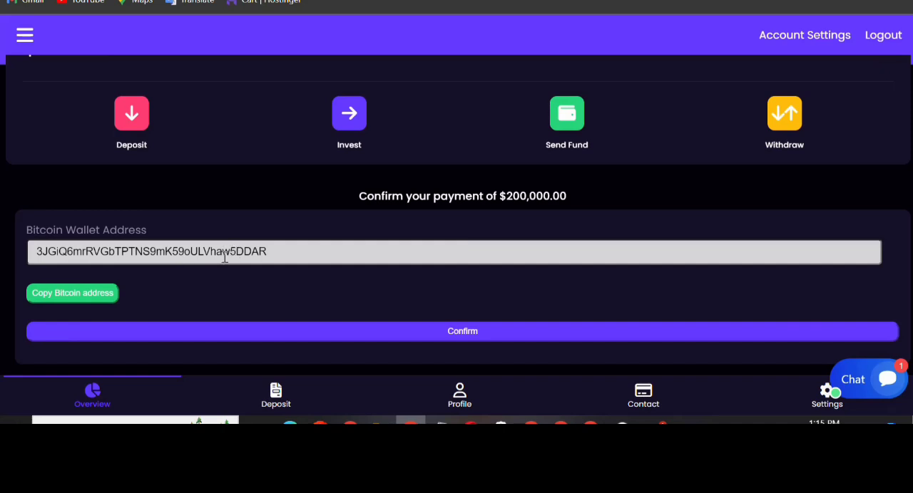
{"action": "left_click", "coordinate": [70, 298]}
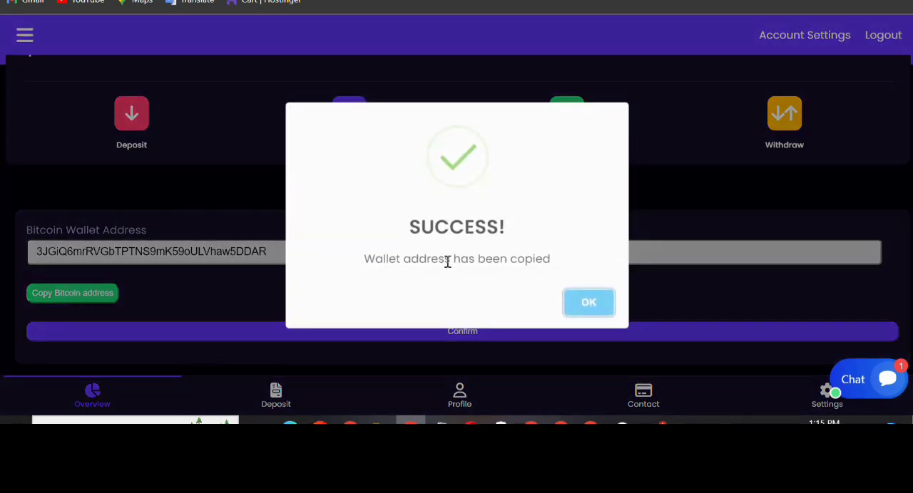
{"action": "left_click", "coordinate": [584, 304]}
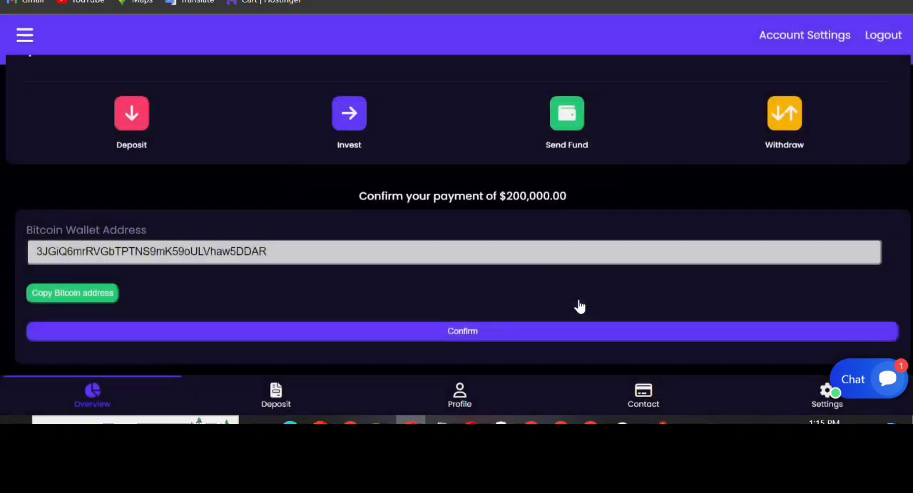
{"action": "left_click", "coordinate": [487, 339]}
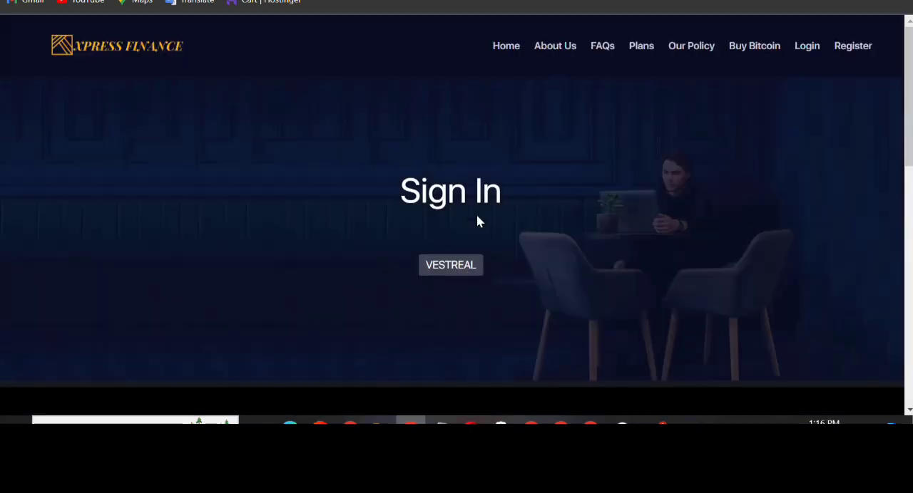
Sign in to the admin dashboard with the username admin and the account password
{"action": "scroll", "coordinate": [456, 206], "scroll_direction": "down", "scroll_amount": 3}
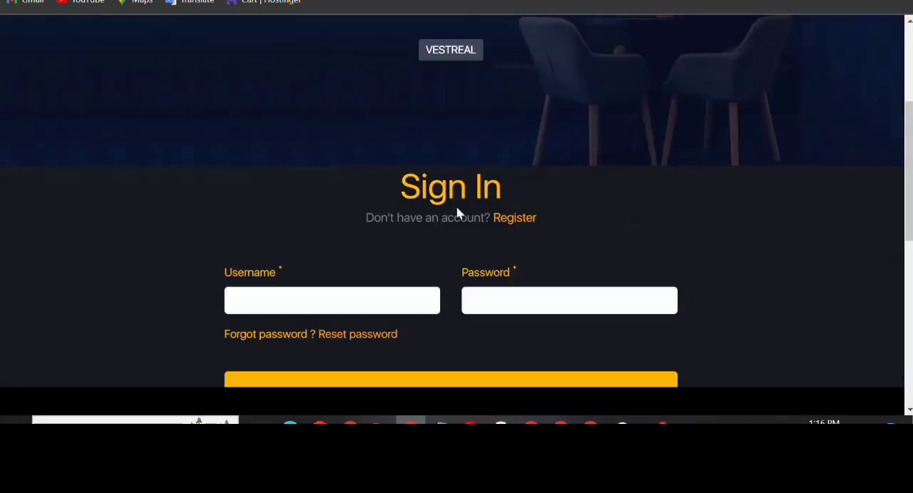
{"action": "scroll", "coordinate": [456, 206], "scroll_direction": "down", "scroll_amount": 1}
{"action": "left_click", "coordinate": [307, 226]}
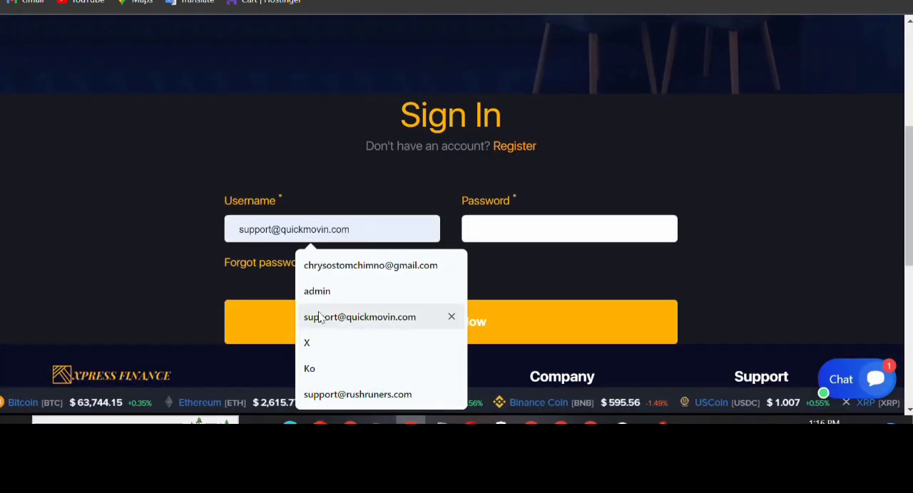
{"action": "left_click", "coordinate": [574, 235]}
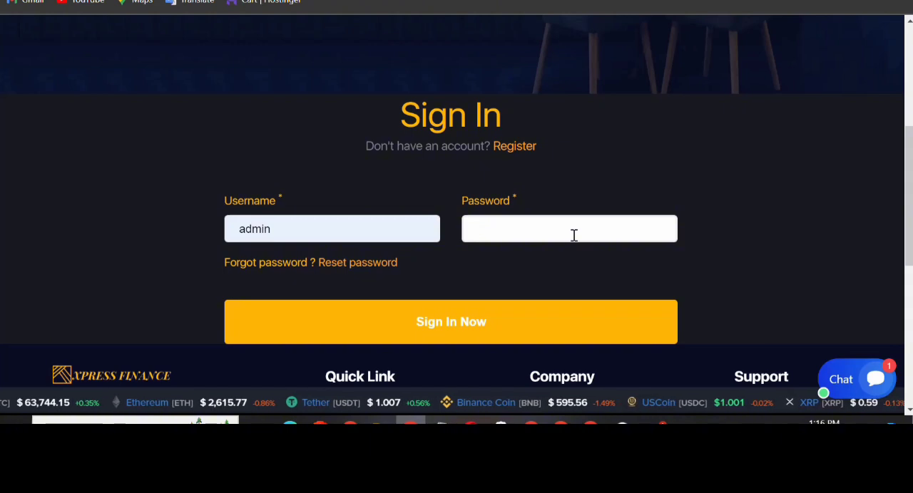
{"action": "type", "text": "•••••"}
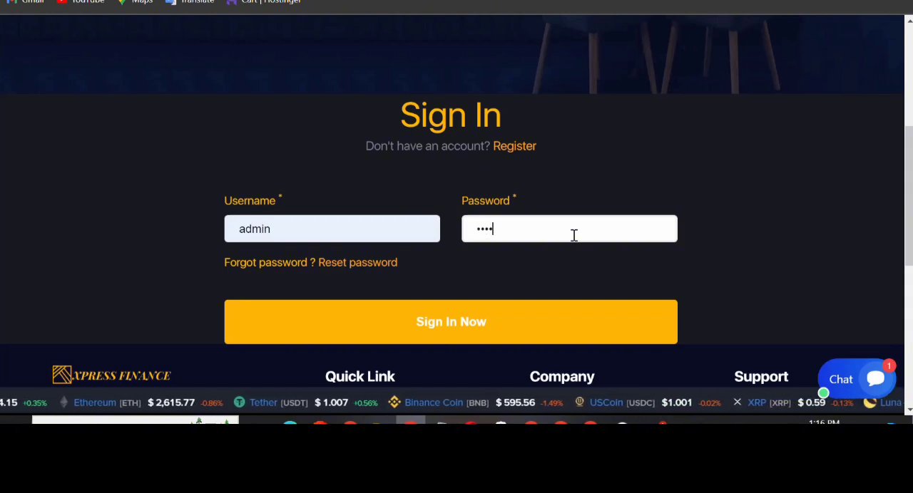
{"action": "type", "text": "•"}
{"action": "left_click", "coordinate": [480, 323]}
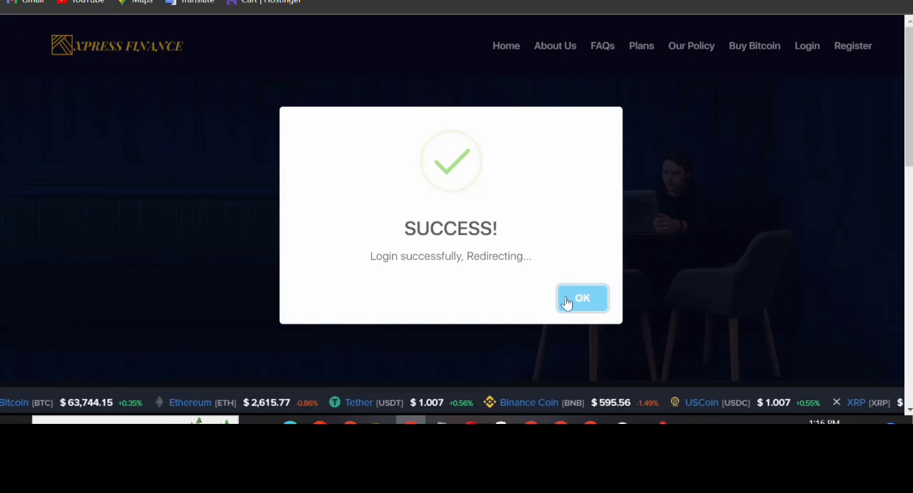
{"action": "left_click", "coordinate": [566, 304]}
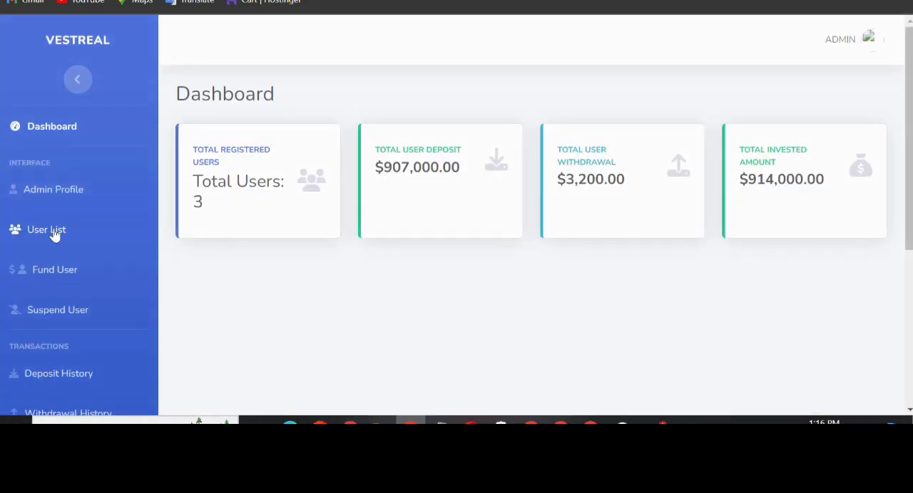
Open the deposit history and check the amount of the newest pending Bitcoin deposit
{"action": "scroll", "coordinate": [55, 242], "scroll_direction": "down", "scroll_amount": 4}
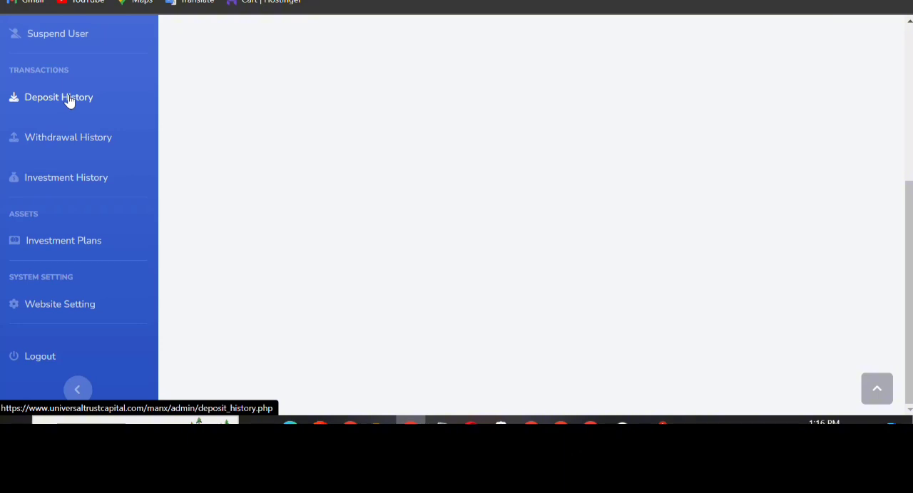
{"action": "left_click", "coordinate": [69, 100]}
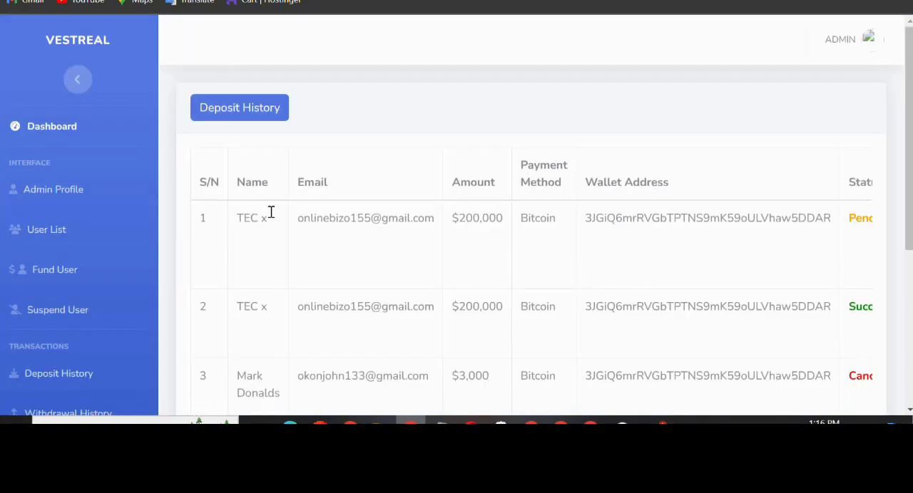
{"action": "left_click_drag", "start_coordinate": [448, 221], "coordinate": [528, 218]}
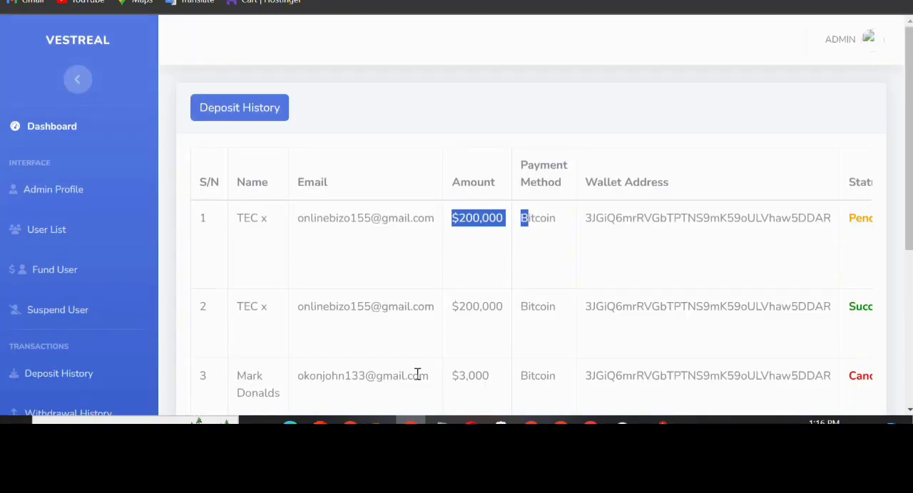
Approve the newest pending $200,000 Bitcoin deposit in the admin deposit history and confirm the transaction
{"action": "scroll", "coordinate": [536, 308], "scroll_direction": "down", "scroll_amount": 4}
{"action": "left_click_drag", "start_coordinate": [532, 311], "coordinate": [727, 263]}
{"action": "scroll", "coordinate": [727, 243], "scroll_direction": "up", "scroll_amount": 4}
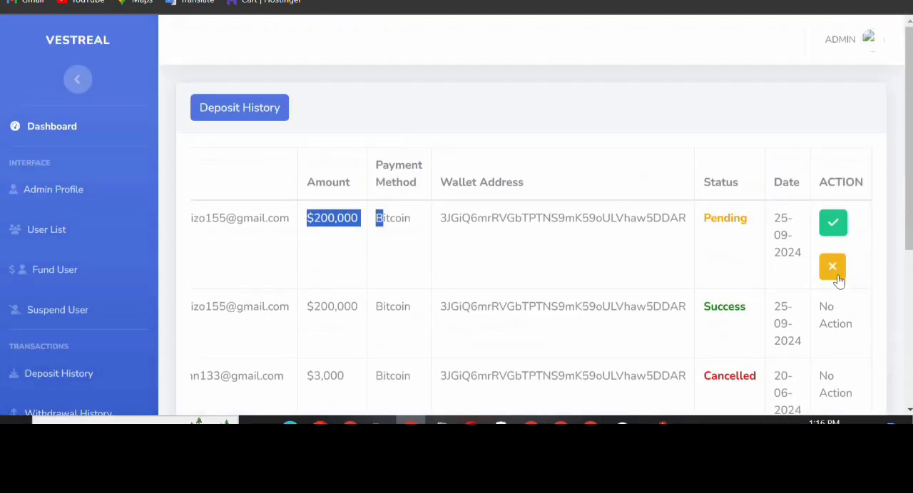
{"action": "left_click", "coordinate": [833, 223]}
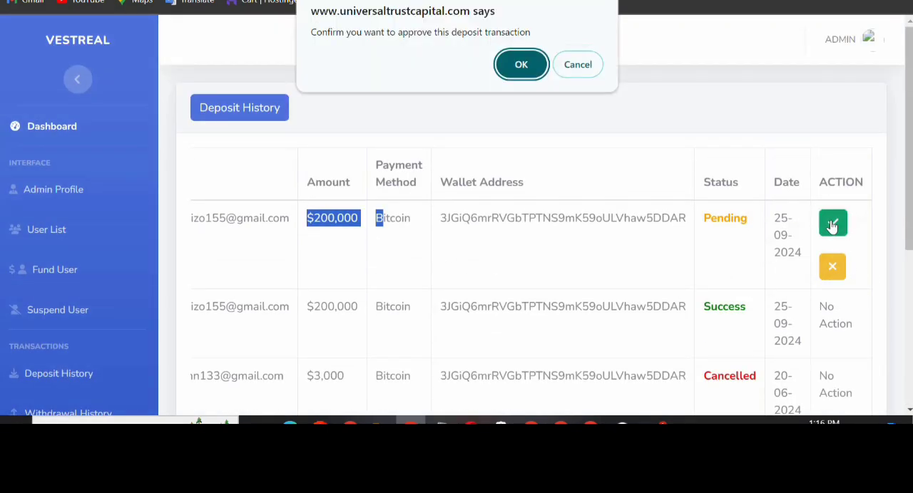
{"action": "left_click", "coordinate": [515, 71]}
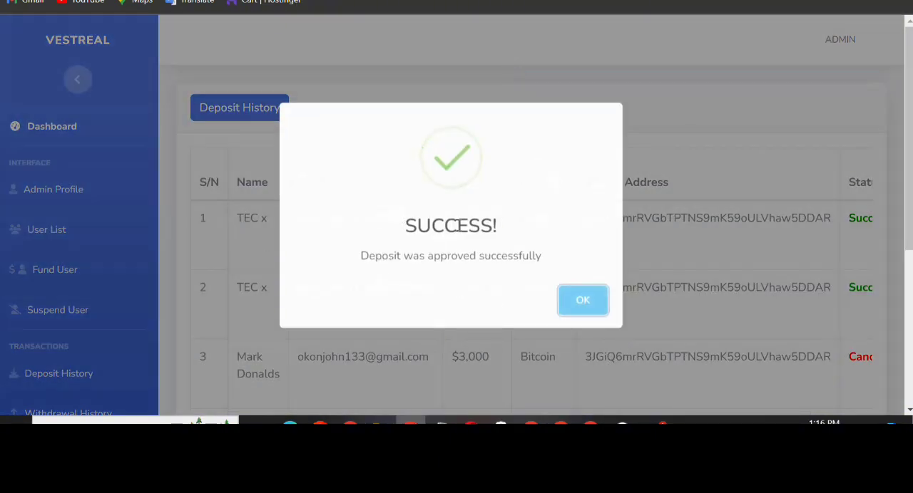
{"action": "left_click", "coordinate": [583, 304]}
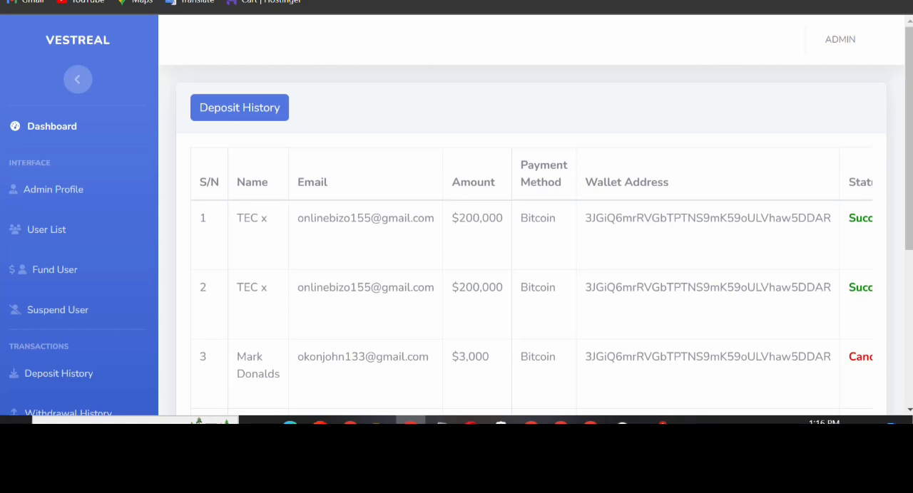
Return to the admin dashboard's main page and log out of the admin account
{"action": "key", "text": "ctrl+Tab"}
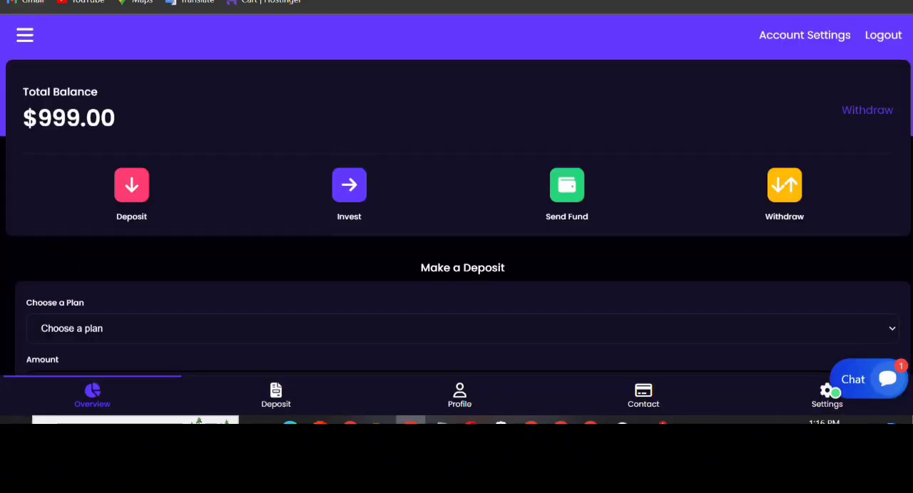
{"action": "key", "text": "ctrl+Tab"}
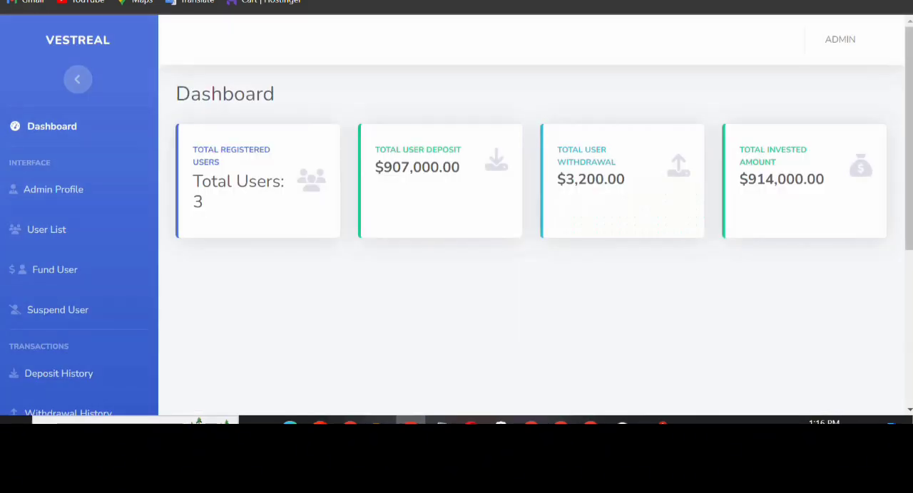
{"action": "scroll", "coordinate": [59, 176], "scroll_direction": "down", "scroll_amount": 4}
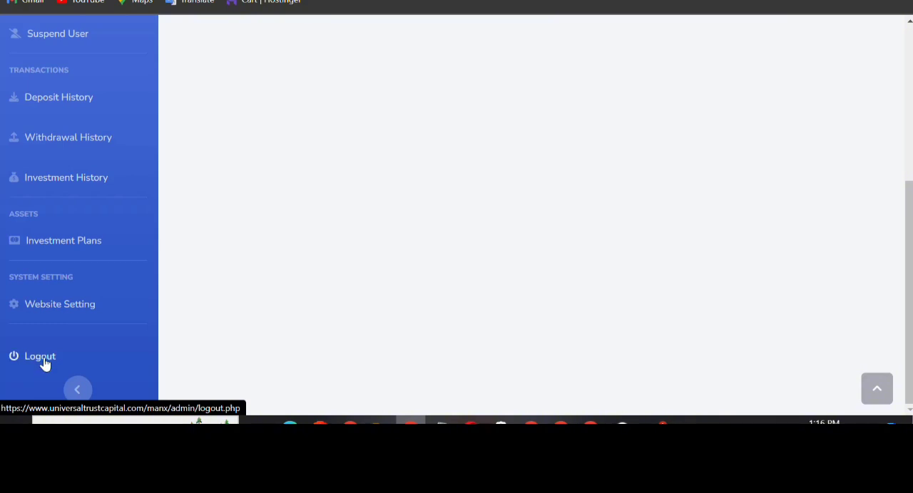
{"action": "left_click", "coordinate": [44, 364]}
{"action": "left_click", "coordinate": [580, 166]}
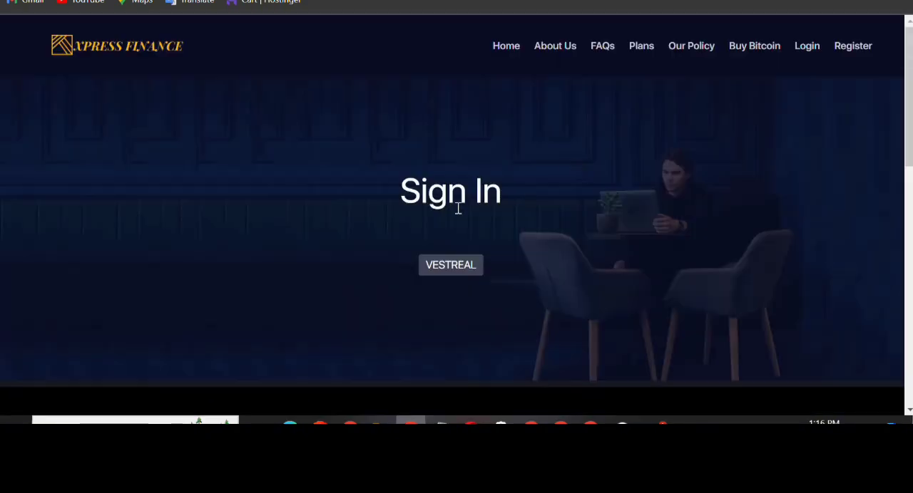
Sign in to the user account with the username X and the account password
{"action": "scroll", "coordinate": [456, 206], "scroll_direction": "down", "scroll_amount": 5}
{"action": "left_click", "coordinate": [277, 156]}
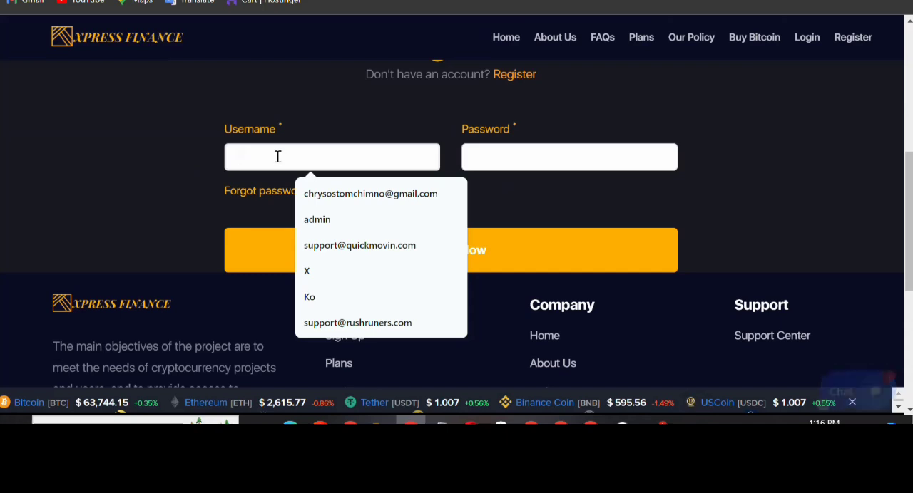
{"action": "left_click", "coordinate": [321, 271]}
{"action": "left_click", "coordinate": [587, 160]}
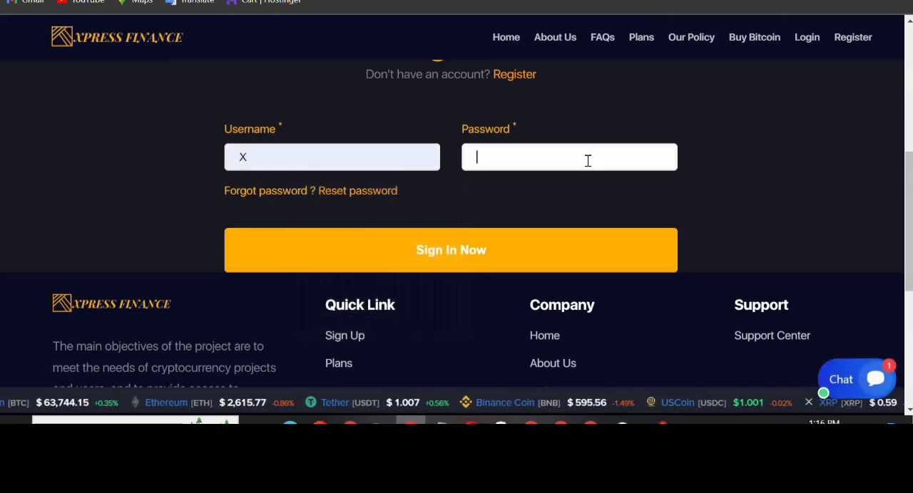
{"action": "type", "text": "12345678"}
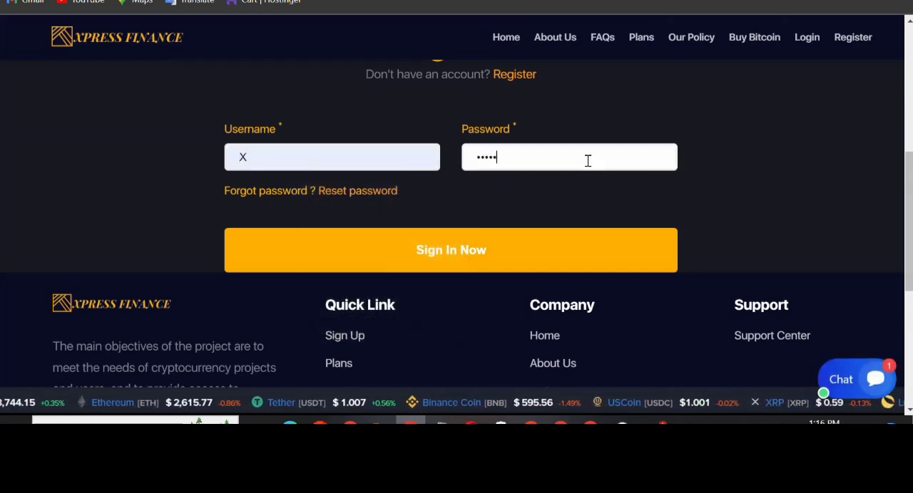
{"action": "left_click", "coordinate": [494, 257]}
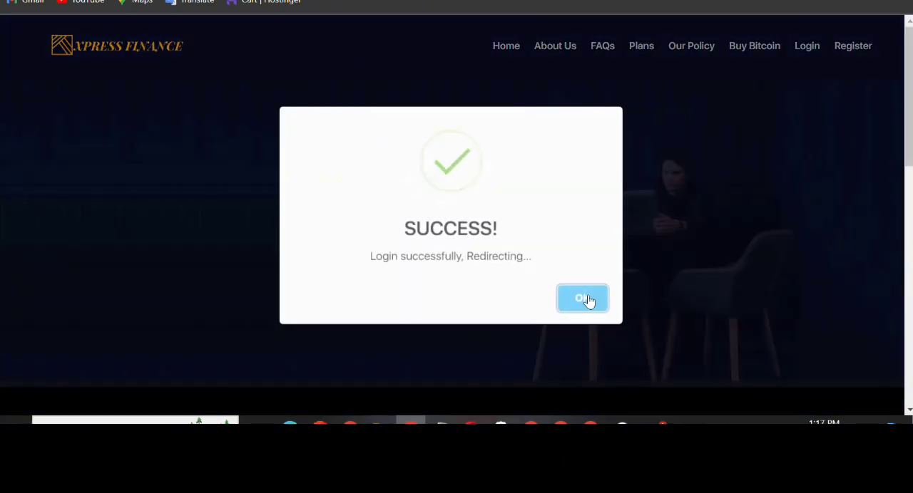
{"action": "left_click", "coordinate": [584, 299]}
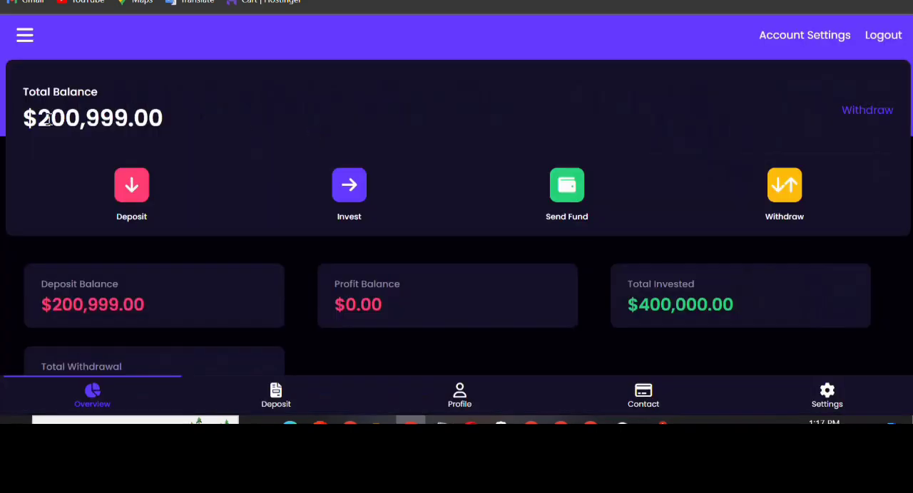
Examine the total balance and the deposit, profit, invested, withdrawal and bonus figures on the user overview
{"action": "left_click_drag", "start_coordinate": [19, 122], "coordinate": [189, 143]}
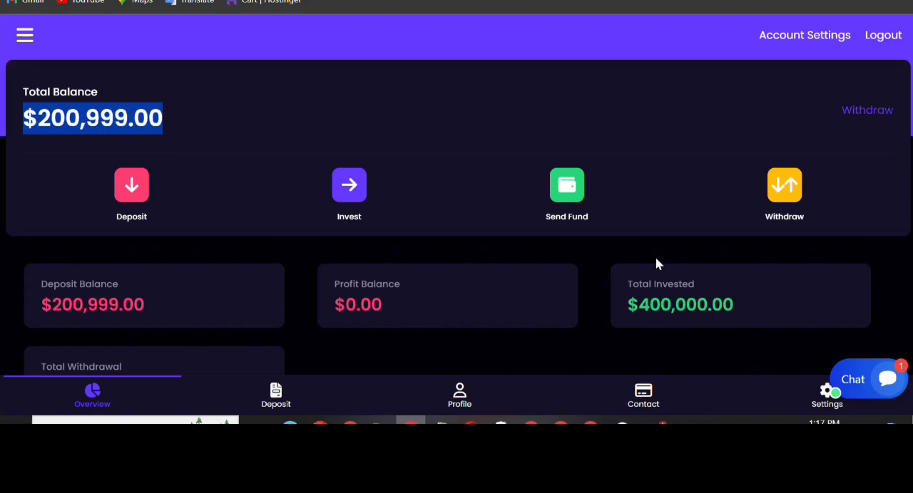
{"action": "scroll", "coordinate": [660, 267], "scroll_direction": "down", "scroll_amount": 1}
{"action": "scroll", "coordinate": [656, 265], "scroll_direction": "down", "scroll_amount": 2}
{"action": "scroll", "coordinate": [654, 264], "scroll_direction": "up", "scroll_amount": 3}
{"action": "scroll", "coordinate": [718, 228], "scroll_direction": "down", "scroll_amount": 3}
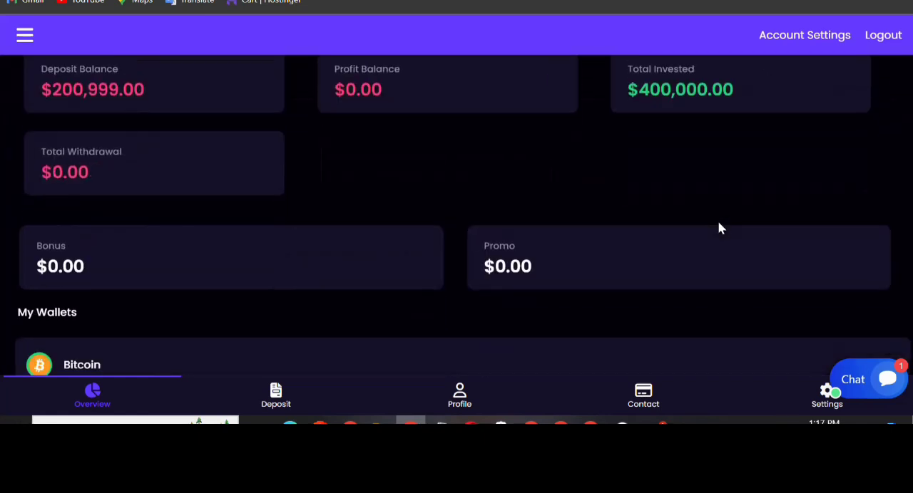
{"action": "scroll", "coordinate": [719, 228], "scroll_direction": "down", "scroll_amount": 2}
{"action": "scroll", "coordinate": [722, 200], "scroll_direction": "up", "scroll_amount": 5}
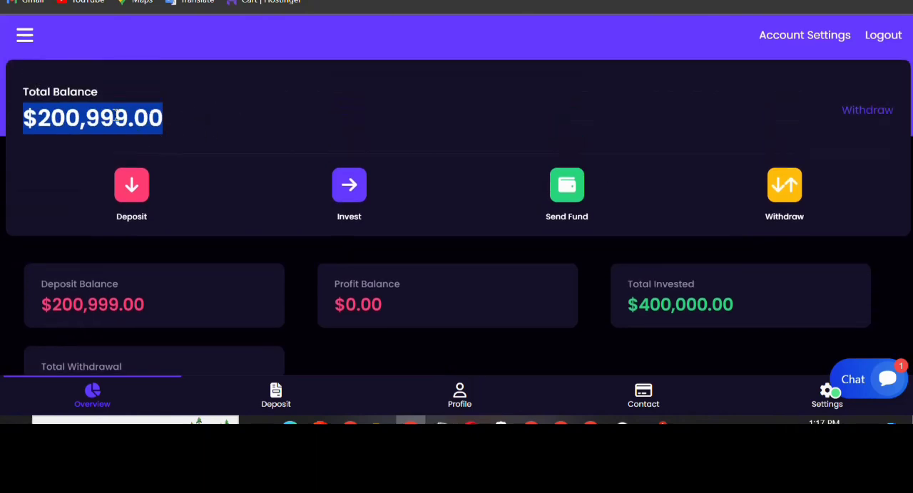
Switch to the admin dashboard and look through the deposit history entries
{"action": "key", "text": "ctrl+Tab"}
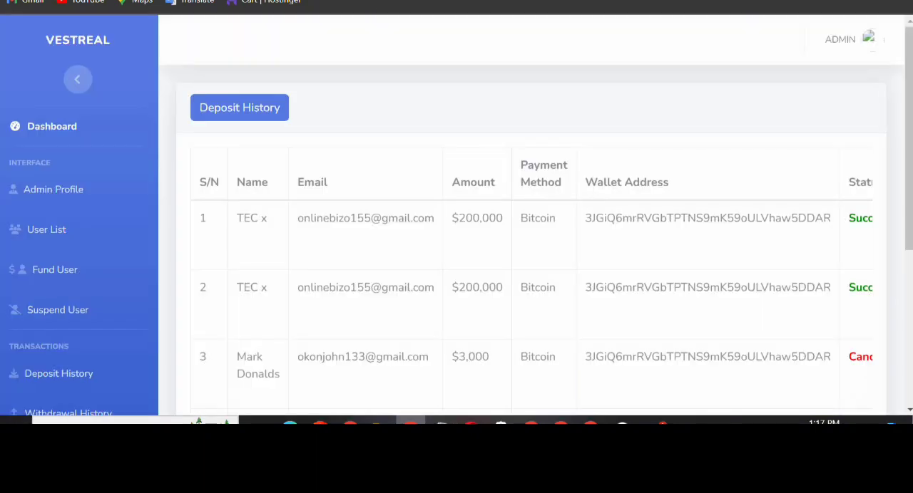
{"action": "scroll", "coordinate": [59, 236], "scroll_direction": "down", "scroll_amount": 4}
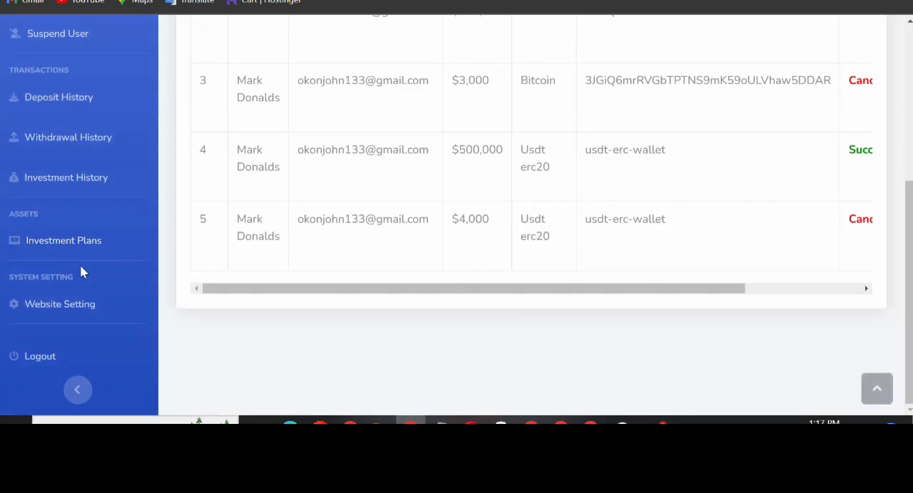
{"action": "scroll", "coordinate": [94, 256], "scroll_direction": "up", "scroll_amount": 3}
Return to the user account and examine the withdrawal page's pending and confirmed amounts and transaction list
{"action": "key", "text": "ctrl+shift+Tab"}
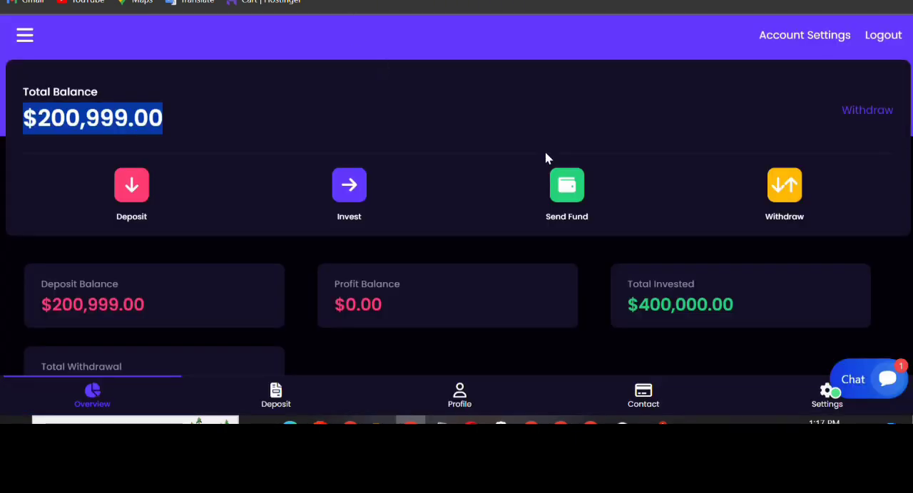
{"action": "left_click", "coordinate": [799, 205]}
{"action": "scroll", "coordinate": [767, 198], "scroll_direction": "down", "scroll_amount": 1}
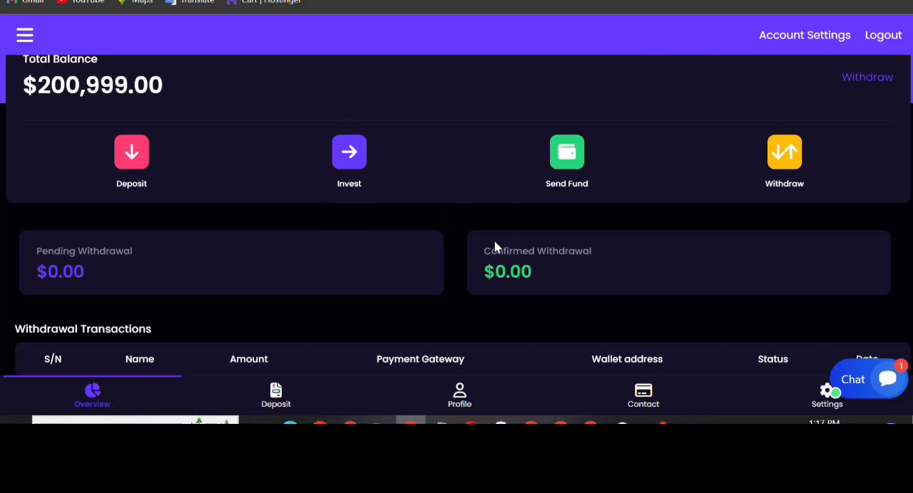
{"action": "scroll", "coordinate": [495, 245], "scroll_direction": "up", "scroll_amount": 1}
{"action": "scroll", "coordinate": [495, 253], "scroll_direction": "down", "scroll_amount": 1}
Switch back to the admin dashboard and try to open the list of registered users
{"action": "key", "text": "ctrl+Tab"}
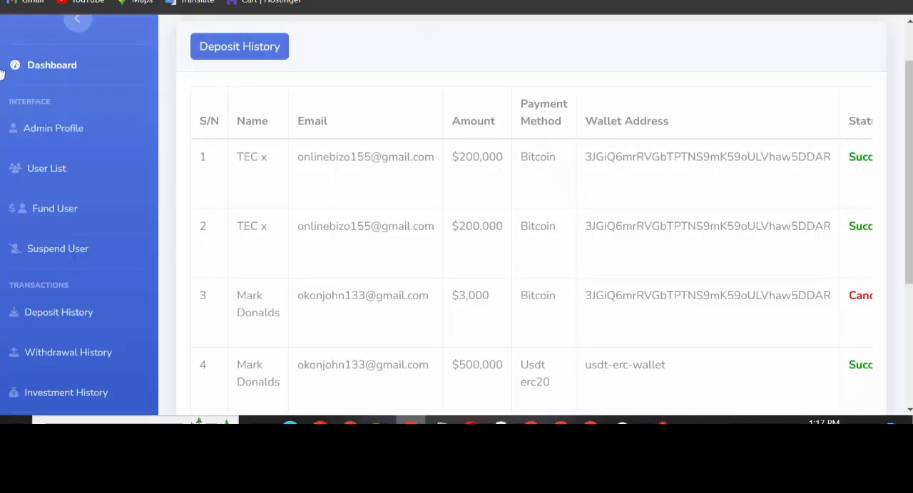
{"action": "scroll", "coordinate": [94, 243], "scroll_direction": "down", "scroll_amount": 3}
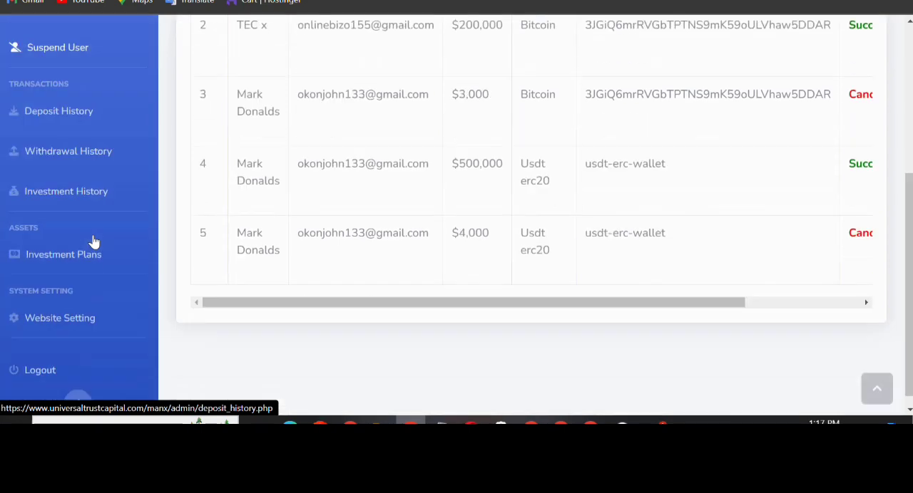
{"action": "scroll", "coordinate": [94, 243], "scroll_direction": "up", "scroll_amount": 4}
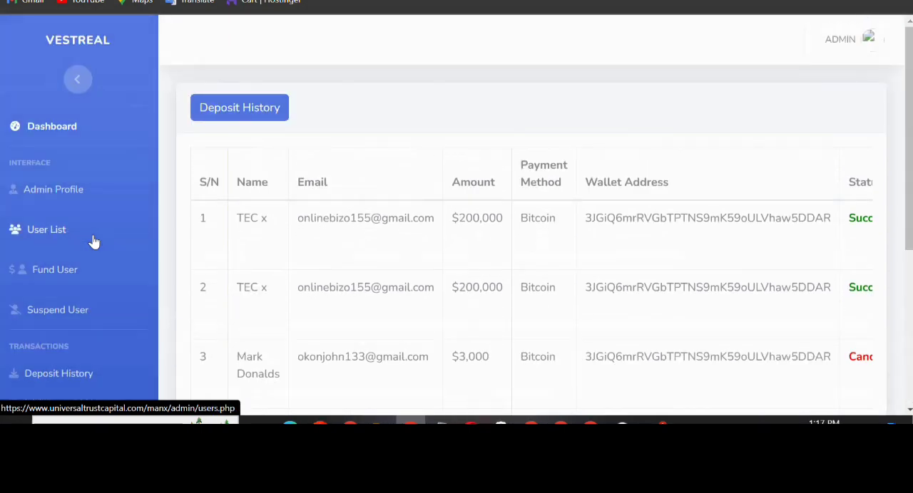
{"action": "left_click", "coordinate": [38, 232]}
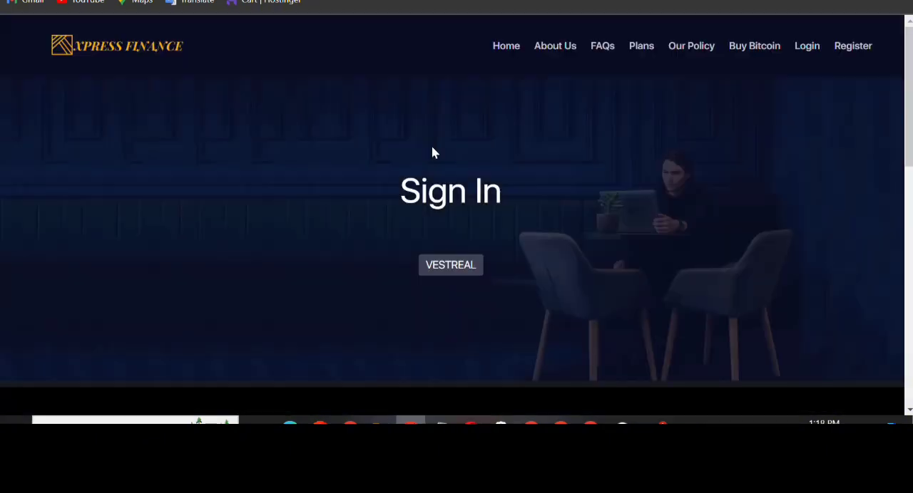
Sign in again as admin with the account password to reach the admin dashboard
{"action": "scroll", "coordinate": [432, 148], "scroll_direction": "down", "scroll_amount": 2}
{"action": "left_click", "coordinate": [371, 161]}
{"action": "left_click", "coordinate": [361, 218]}
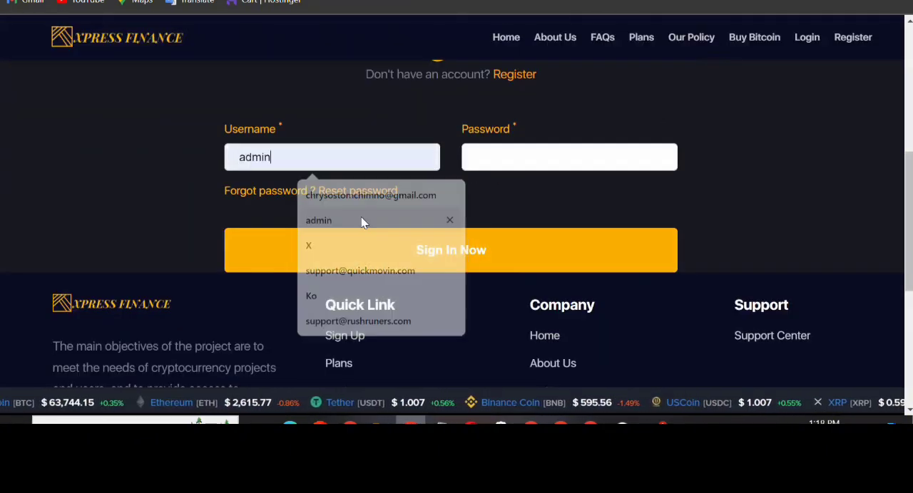
{"action": "left_click", "coordinate": [600, 157]}
{"action": "type", "text": "******"}
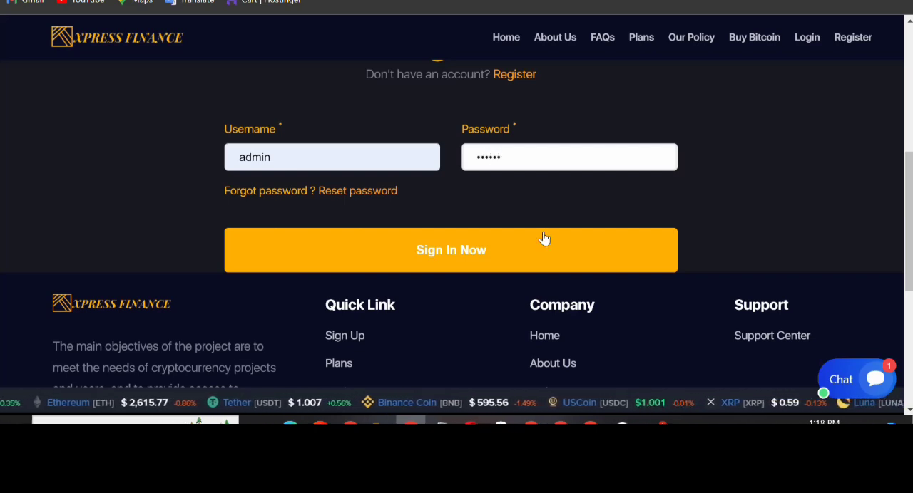
{"action": "left_click", "coordinate": [516, 247]}
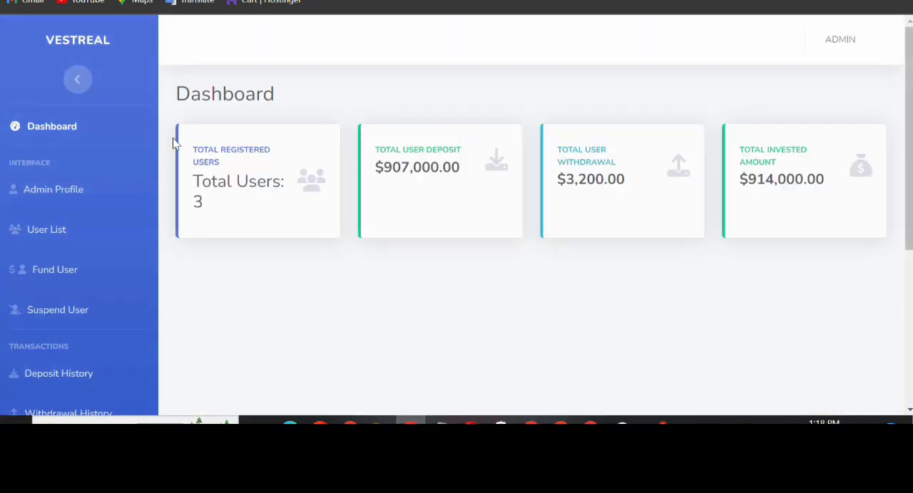
Open the user list and examine each user's balance, profit, bonus, status and available actions
{"action": "scroll", "coordinate": [126, 175], "scroll_direction": "down", "scroll_amount": 2}
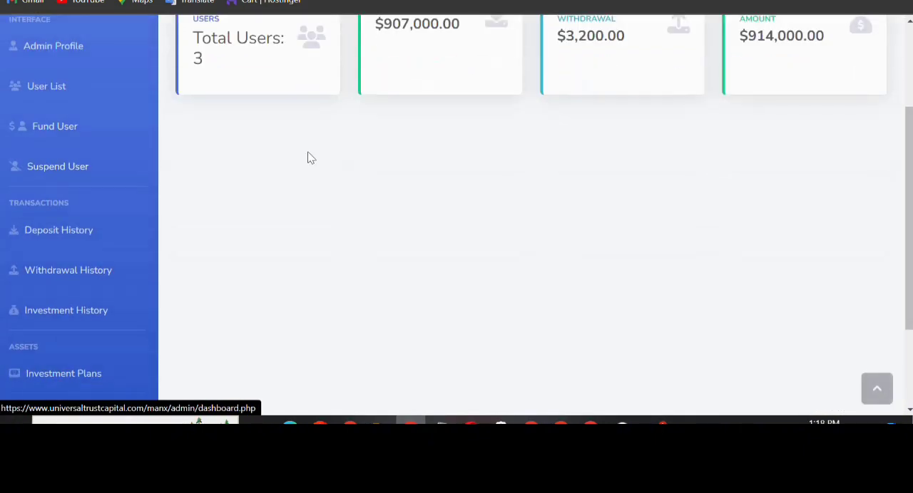
{"action": "left_click", "coordinate": [99, 93]}
{"action": "scroll", "coordinate": [566, 206], "scroll_direction": "down", "scroll_amount": 4}
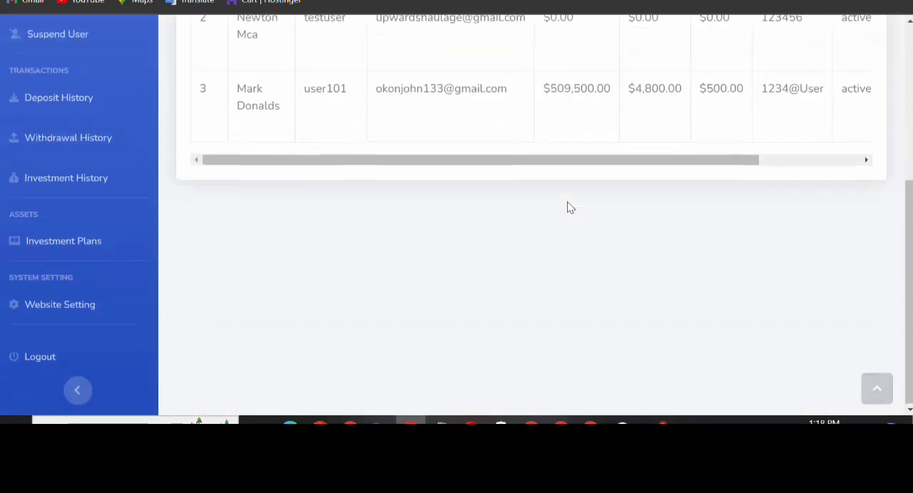
{"action": "scroll", "coordinate": [501, 126], "scroll_direction": "up", "scroll_amount": 2}
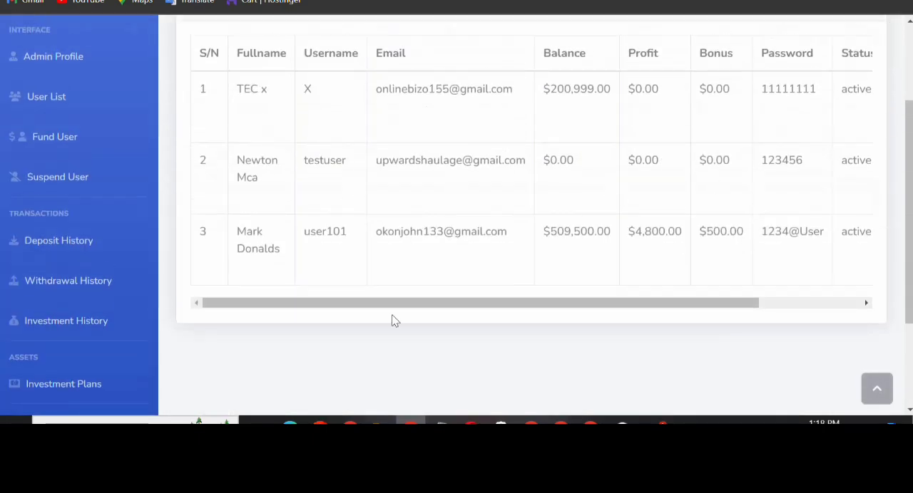
{"action": "left_click_drag", "start_coordinate": [467, 305], "coordinate": [607, 315]}
{"action": "scroll", "coordinate": [723, 193], "scroll_direction": "up", "scroll_amount": 1}
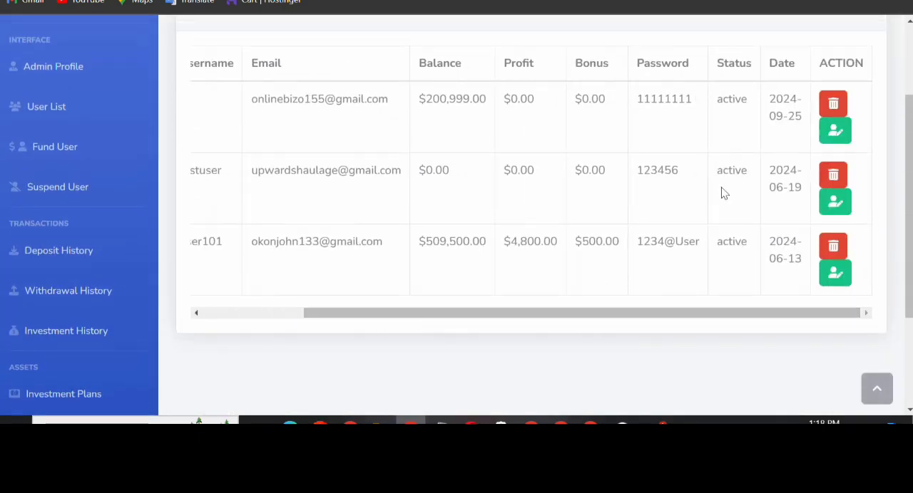
{"action": "scroll", "coordinate": [723, 193], "scroll_direction": "up", "scroll_amount": 2}
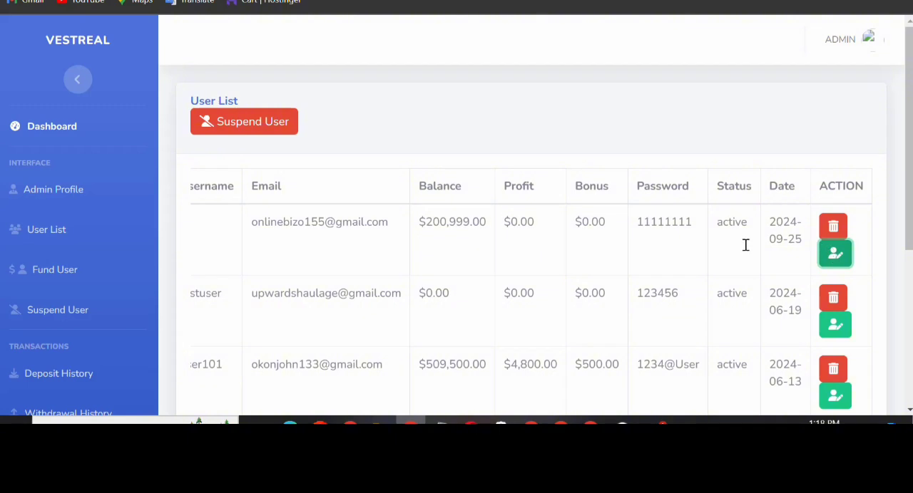
Set the first listed user's account balance to 1000 and save the updated user profile
{"action": "left_click", "coordinate": [836, 255]}
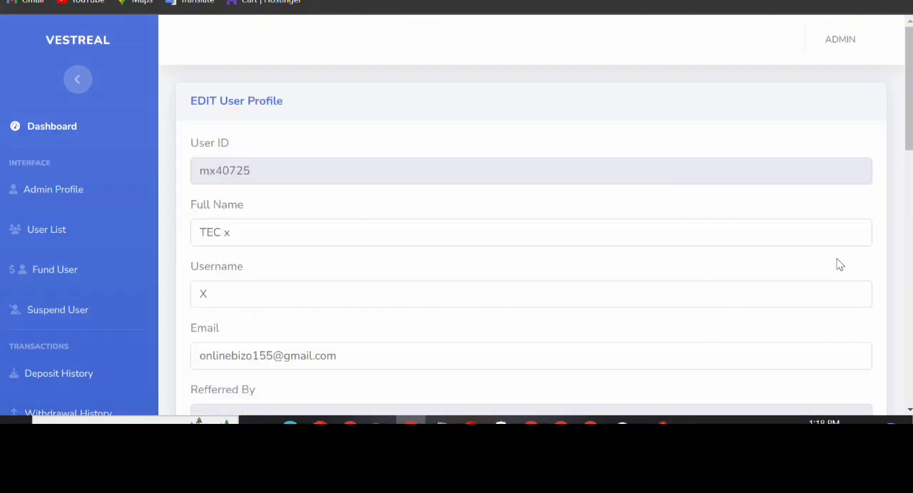
{"action": "scroll", "coordinate": [657, 219], "scroll_direction": "down", "scroll_amount": 2}
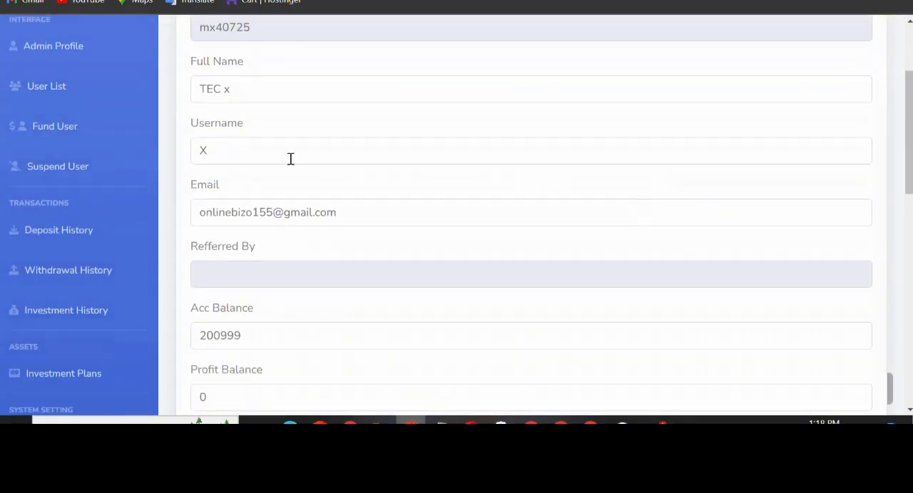
{"action": "scroll", "coordinate": [303, 93], "scroll_direction": "down", "scroll_amount": 2}
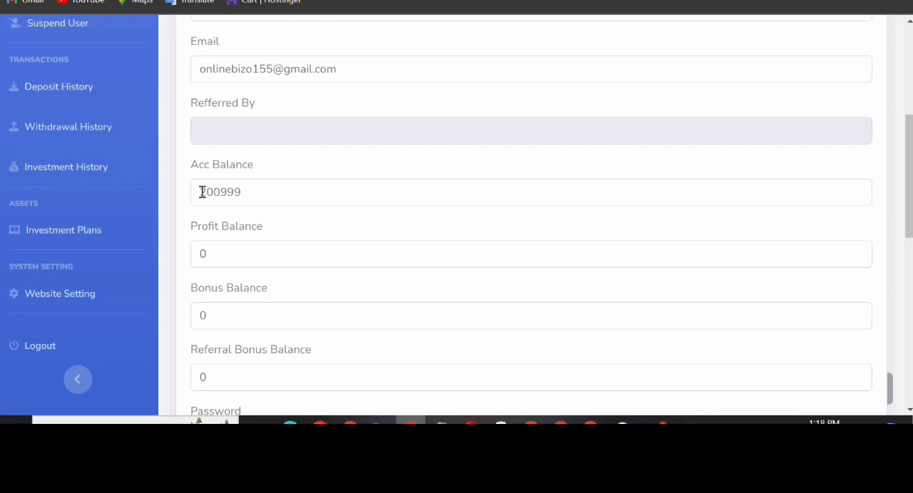
{"action": "left_click_drag", "start_coordinate": [203, 192], "coordinate": [257, 193]}
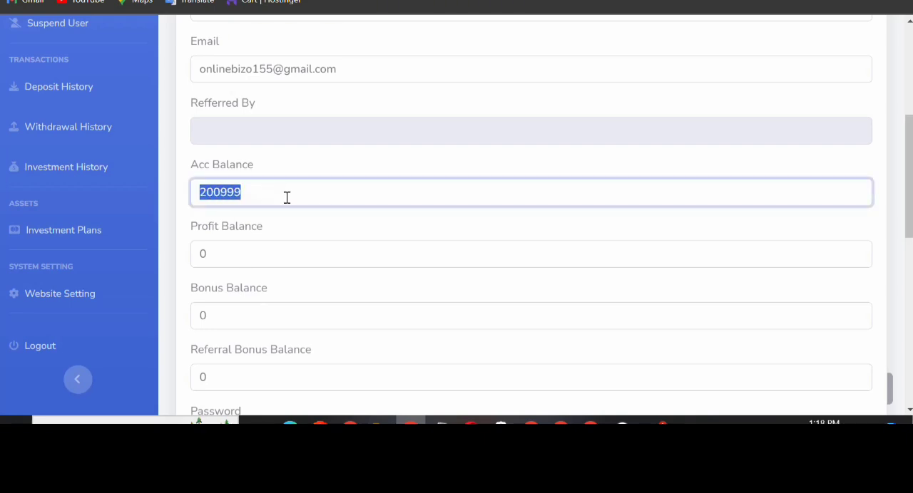
{"action": "left_click", "coordinate": [286, 198]}
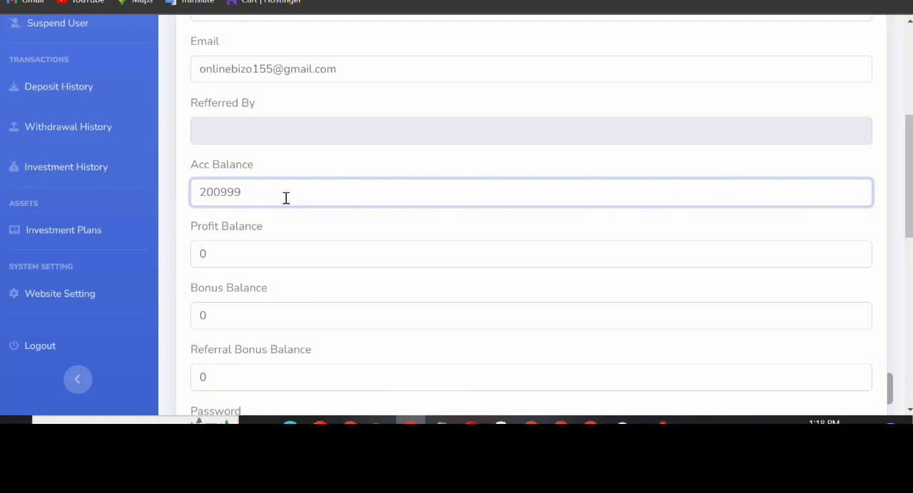
{"action": "key", "text": "BackSpace"}
{"action": "key", "text": "BackSpace"}
{"action": "key", "text": "BackSpace"}
{"action": "key", "text": "BackSpace"}
{"action": "key", "text": "BackSpace"}
{"action": "type", "text": "100"}
{"action": "scroll", "coordinate": [285, 197], "scroll_direction": "down", "scroll_amount": 8}
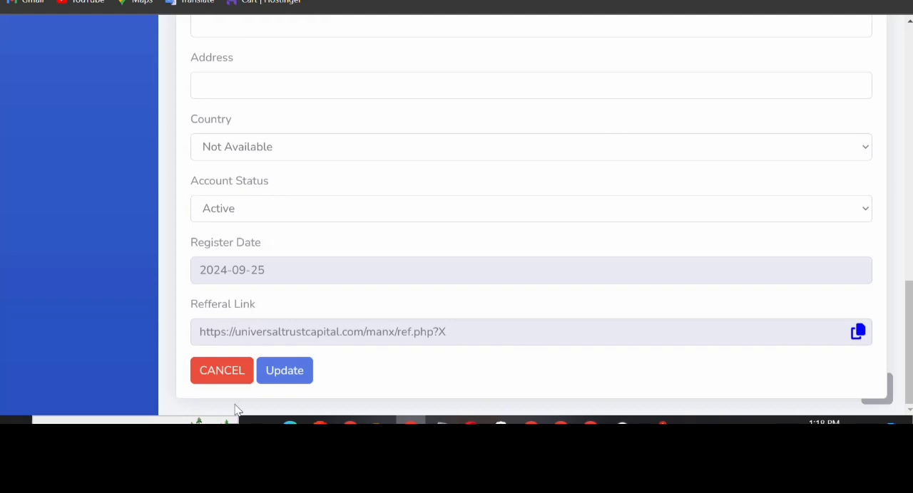
{"action": "left_click", "coordinate": [284, 370]}
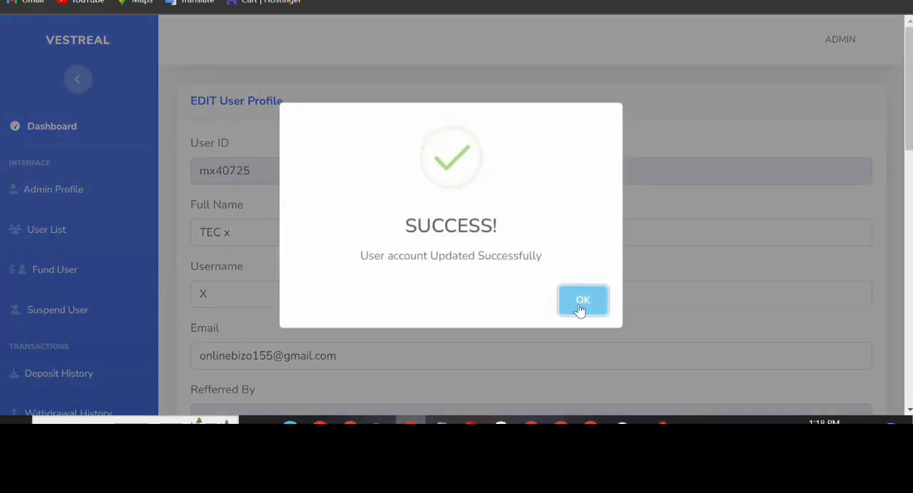
{"action": "left_click", "coordinate": [582, 301]}
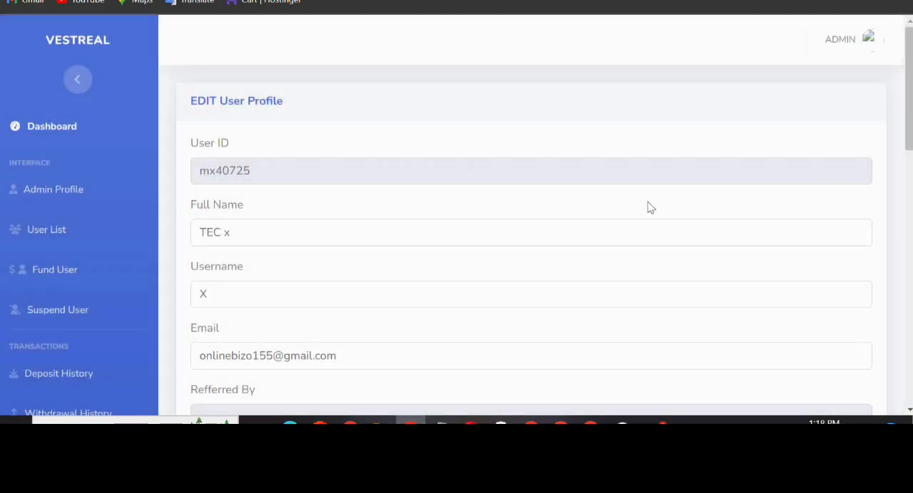
Open the withdrawal history and examine each request's amount, asset, wallet address, status and available actions
{"action": "scroll", "coordinate": [224, 241], "scroll_direction": "down", "scroll_amount": 3}
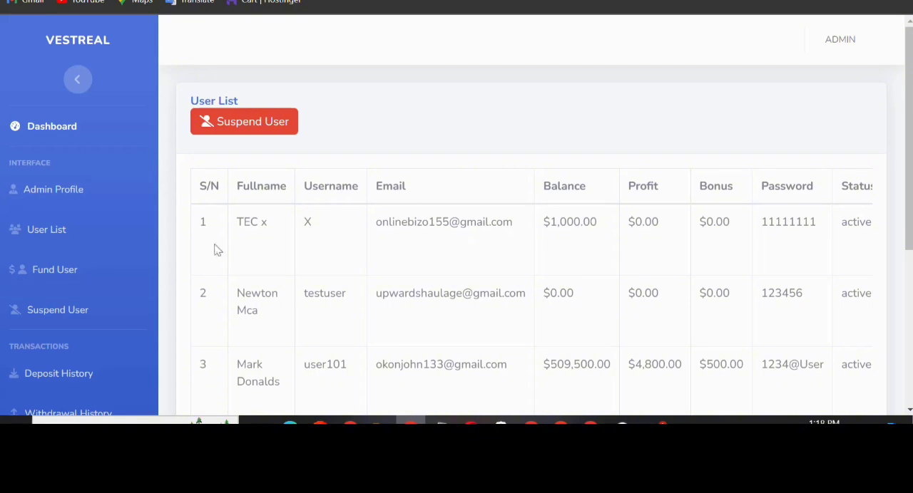
{"action": "scroll", "coordinate": [43, 249], "scroll_direction": "down", "scroll_amount": 2}
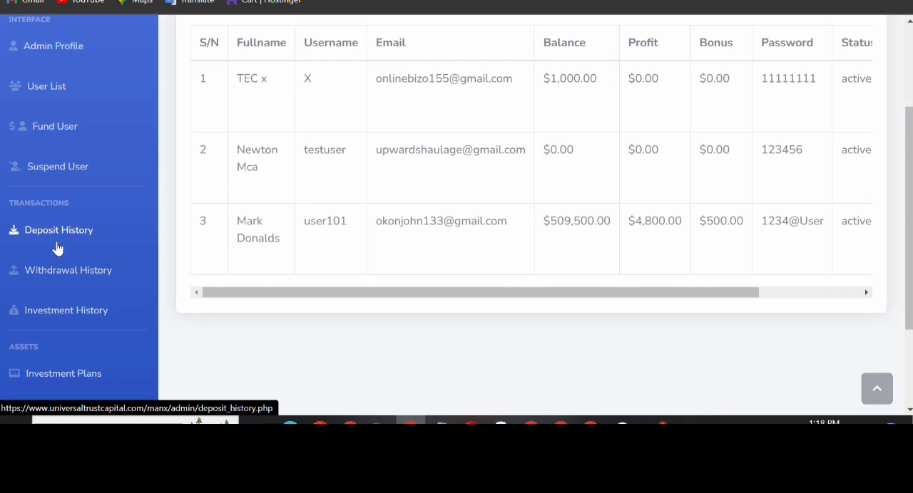
{"action": "scroll", "coordinate": [57, 249], "scroll_direction": "down", "scroll_amount": 2}
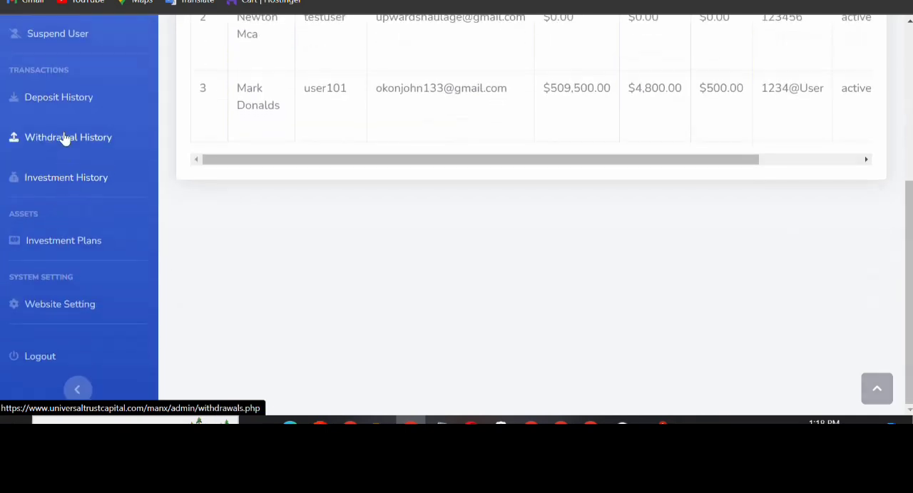
{"action": "left_click", "coordinate": [69, 137]}
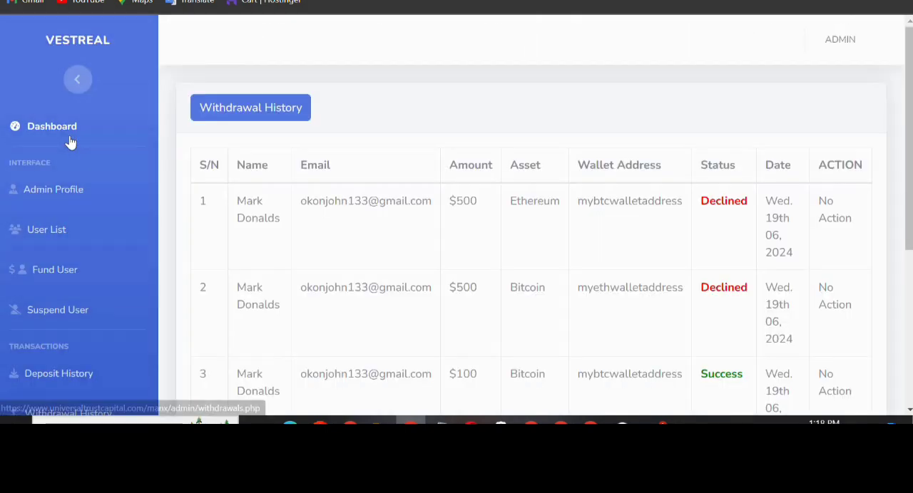
{"action": "scroll", "coordinate": [492, 238], "scroll_direction": "down", "scroll_amount": 4}
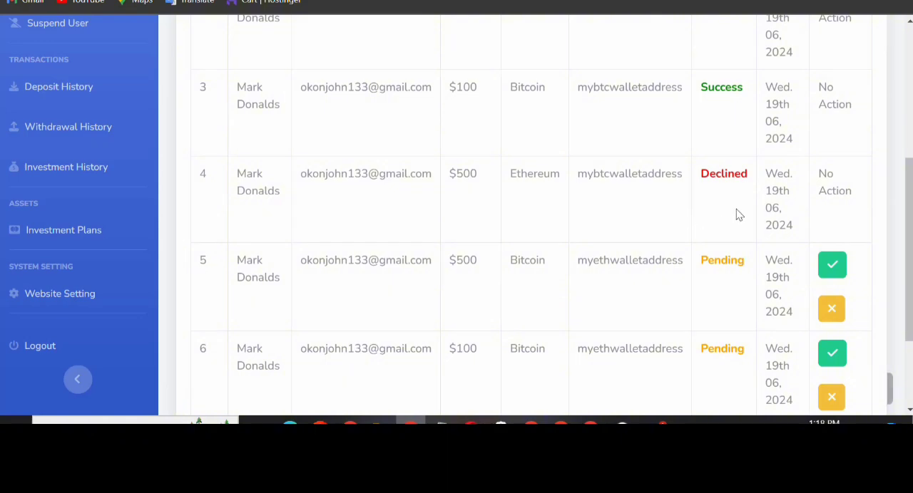
{"action": "scroll", "coordinate": [737, 214], "scroll_direction": "down", "scroll_amount": 1}
{"action": "scroll", "coordinate": [738, 214], "scroll_direction": "up", "scroll_amount": 4}
{"action": "scroll", "coordinate": [738, 212], "scroll_direction": "up", "scroll_amount": 1}
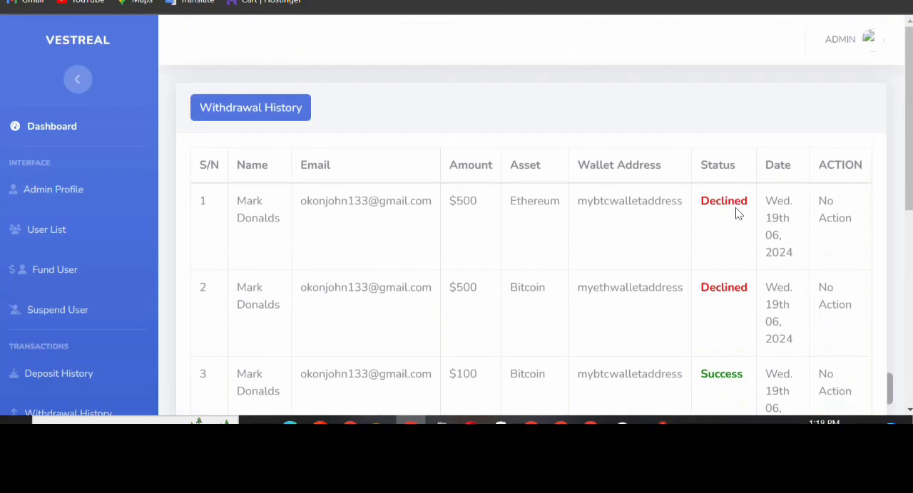
{"action": "scroll", "coordinate": [735, 212], "scroll_direction": "down", "scroll_amount": 6}
{"action": "scroll", "coordinate": [62, 197], "scroll_direction": "up", "scroll_amount": 3}
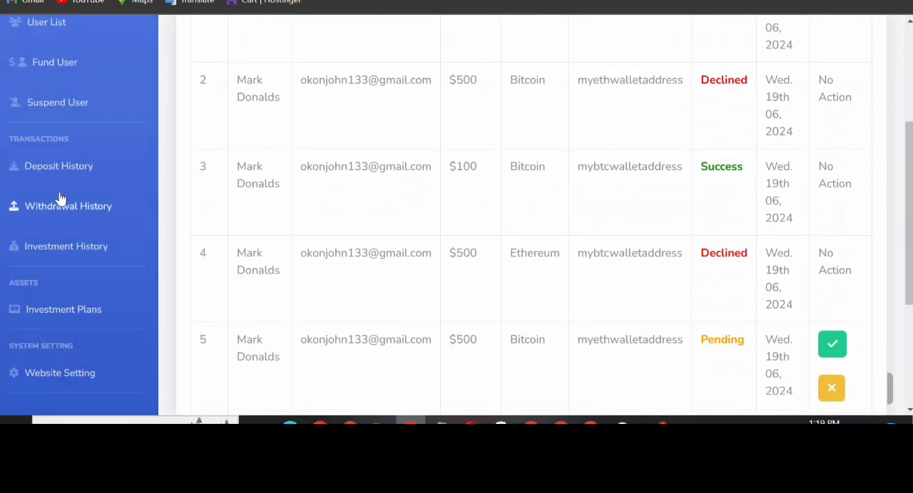
Open the website settings and examine the website name, URL, website and admin emails, and company address
{"action": "scroll", "coordinate": [85, 275], "scroll_direction": "down", "scroll_amount": 2}
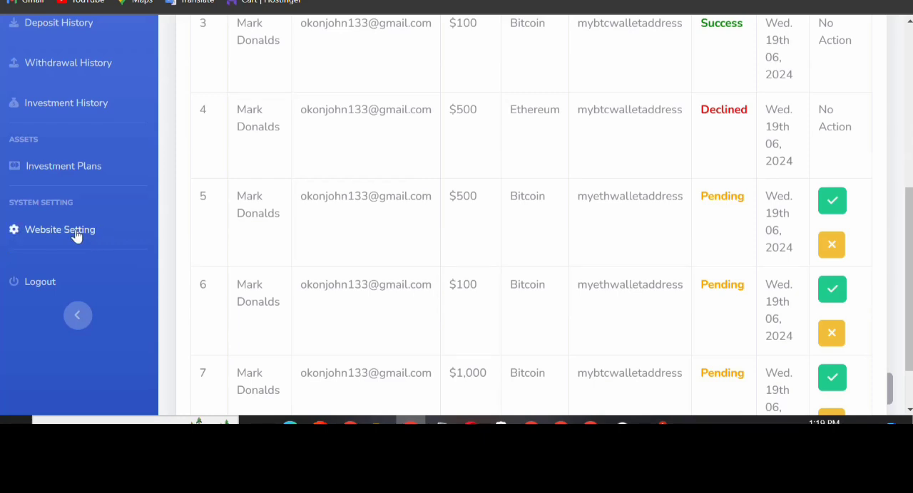
{"action": "left_click", "coordinate": [50, 235]}
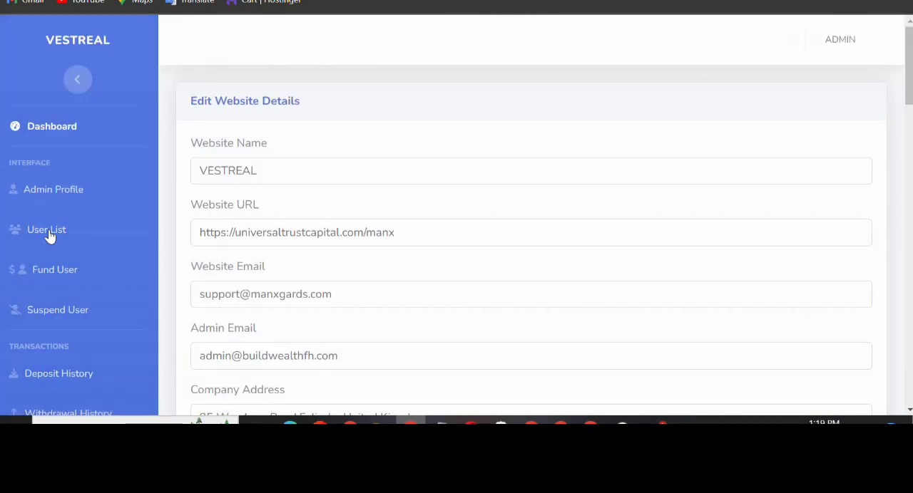
{"action": "scroll", "coordinate": [319, 180], "scroll_direction": "down", "scroll_amount": 1}
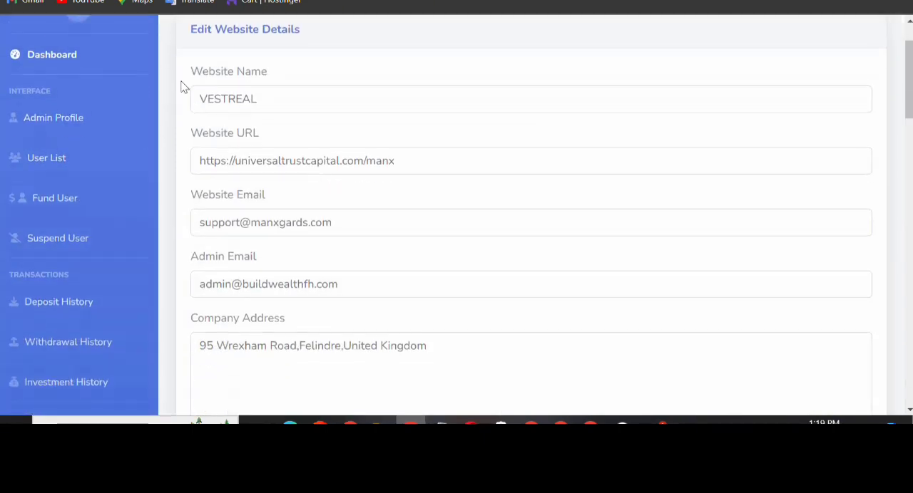
{"action": "scroll", "coordinate": [360, 102], "scroll_direction": "down", "scroll_amount": 2}
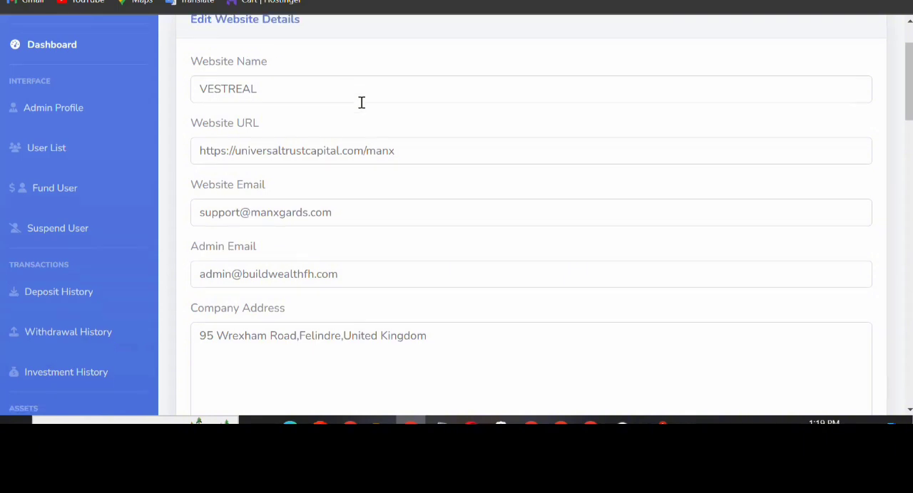
{"action": "scroll", "coordinate": [221, 93], "scroll_direction": "up", "scroll_amount": 2}
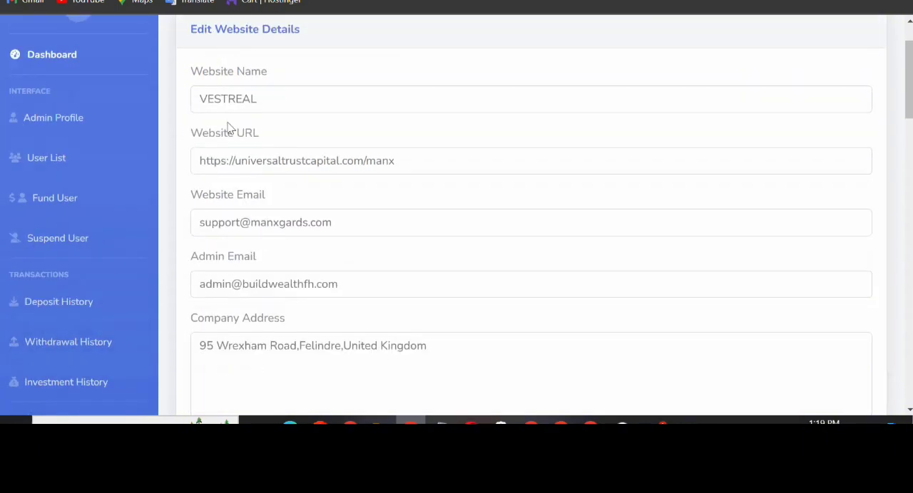
{"action": "triple_click", "coordinate": [228, 129]}
{"action": "scroll", "coordinate": [339, 141], "scroll_direction": "down", "scroll_amount": 1}
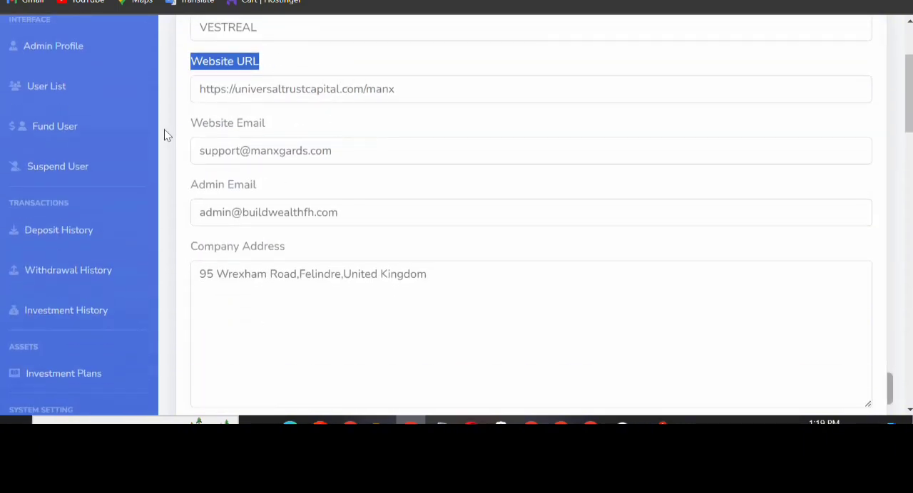
{"action": "scroll", "coordinate": [196, 100], "scroll_direction": "down", "scroll_amount": 2}
{"action": "scroll", "coordinate": [200, 104], "scroll_direction": "up", "scroll_amount": 1}
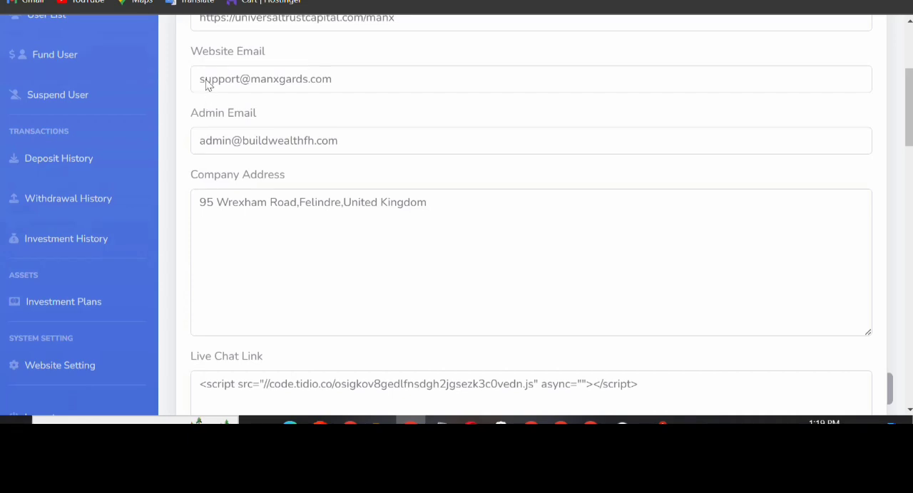
{"action": "left_click_drag", "start_coordinate": [248, 60], "coordinate": [190, 51]}
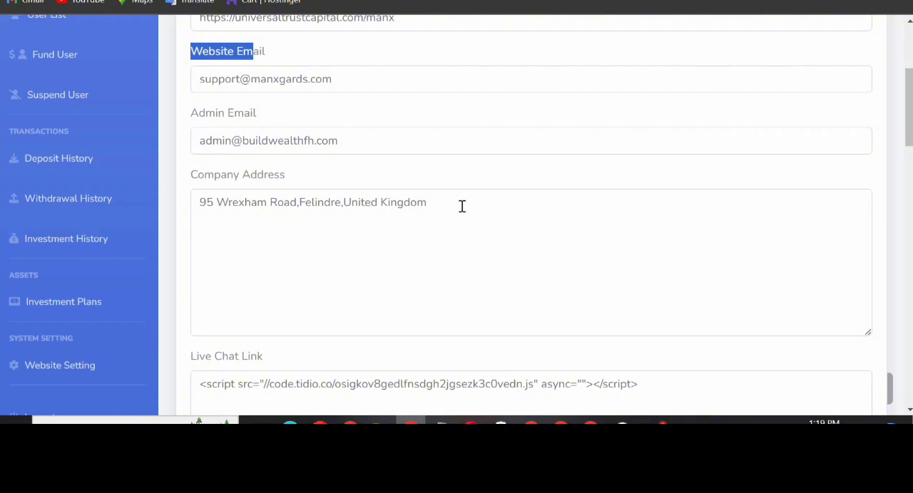
{"action": "left_click_drag", "start_coordinate": [462, 206], "coordinate": [202, 187]}
Examine the live chat link, cryptocurrency wallet addresses, website currency and currency suffix in the website details
{"action": "scroll", "coordinate": [548, 208], "scroll_direction": "down", "scroll_amount": 3}
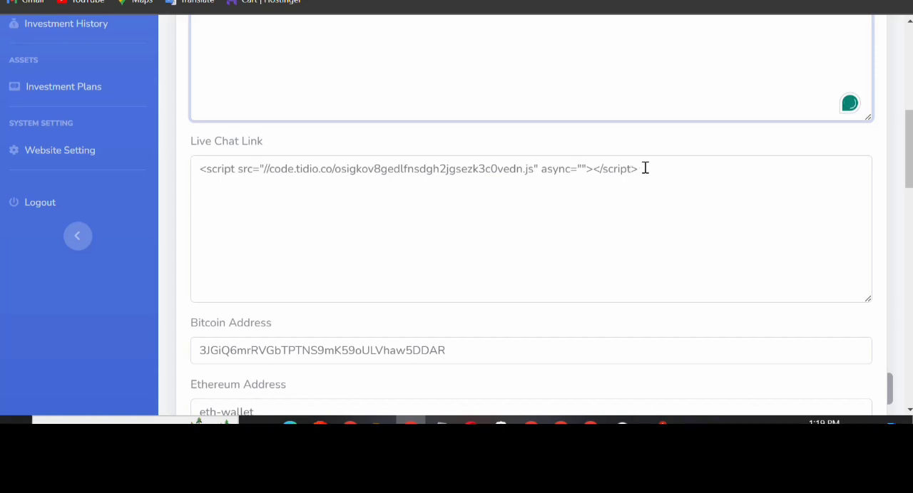
{"action": "left_click_drag", "start_coordinate": [643, 169], "coordinate": [149, 175]}
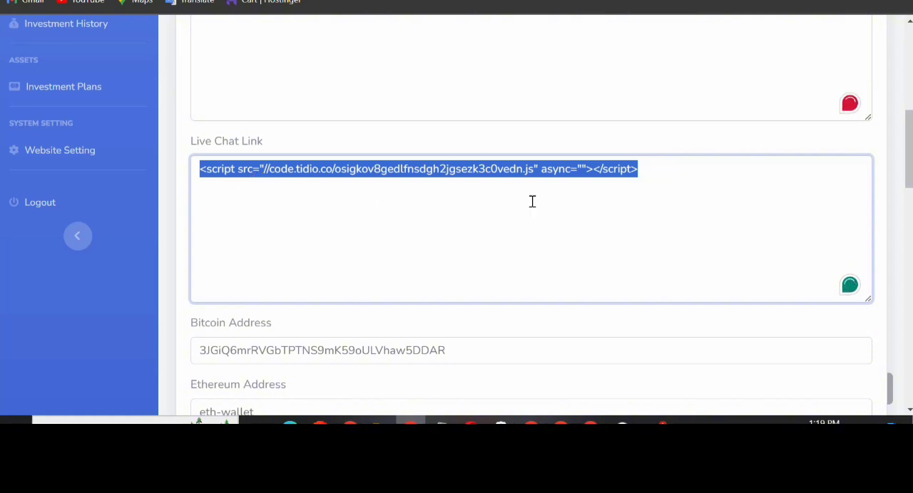
{"action": "scroll", "coordinate": [415, 251], "scroll_direction": "down", "scroll_amount": 1}
{"action": "scroll", "coordinate": [523, 247], "scroll_direction": "down", "scroll_amount": 1}
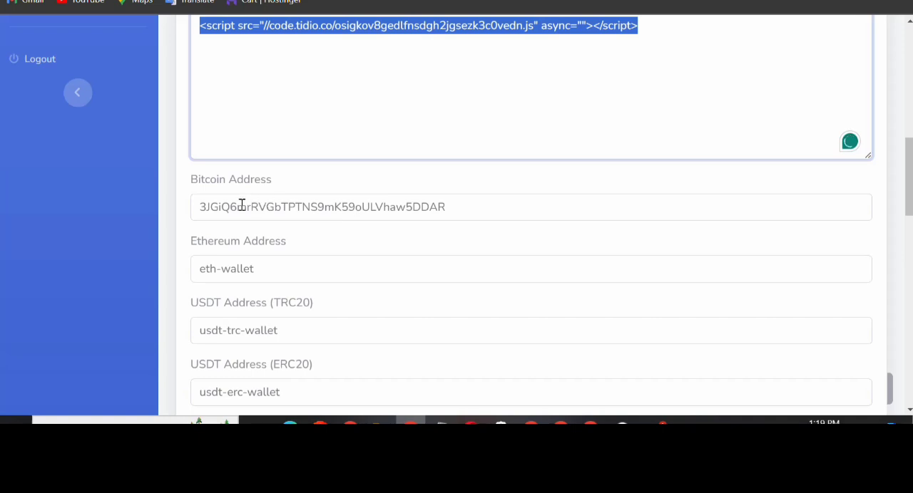
{"action": "scroll", "coordinate": [362, 212], "scroll_direction": "down", "scroll_amount": 2}
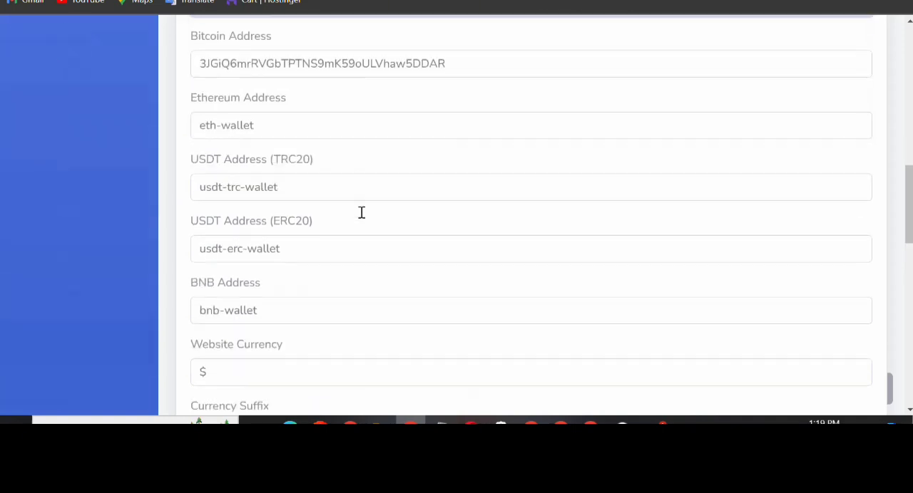
{"action": "double_click", "coordinate": [472, 68]}
{"action": "scroll", "coordinate": [444, 100], "scroll_direction": "down", "scroll_amount": 2}
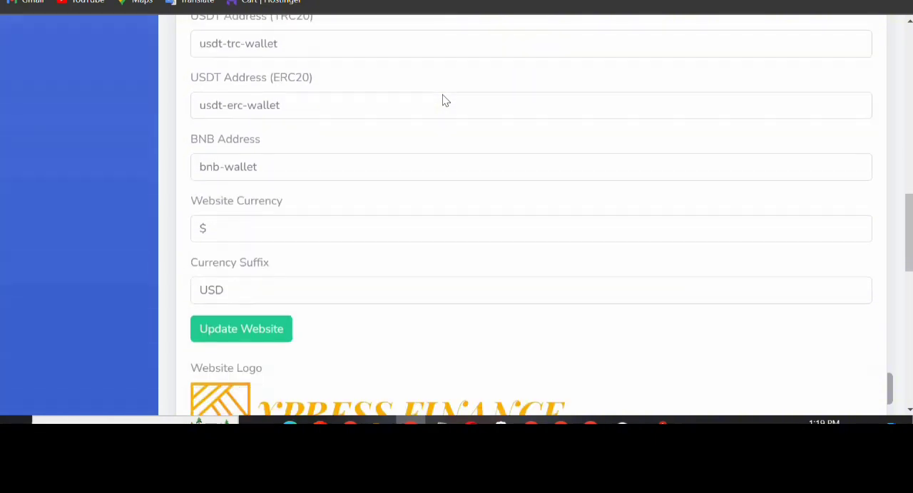
{"action": "scroll", "coordinate": [443, 101], "scroll_direction": "down", "scroll_amount": 1}
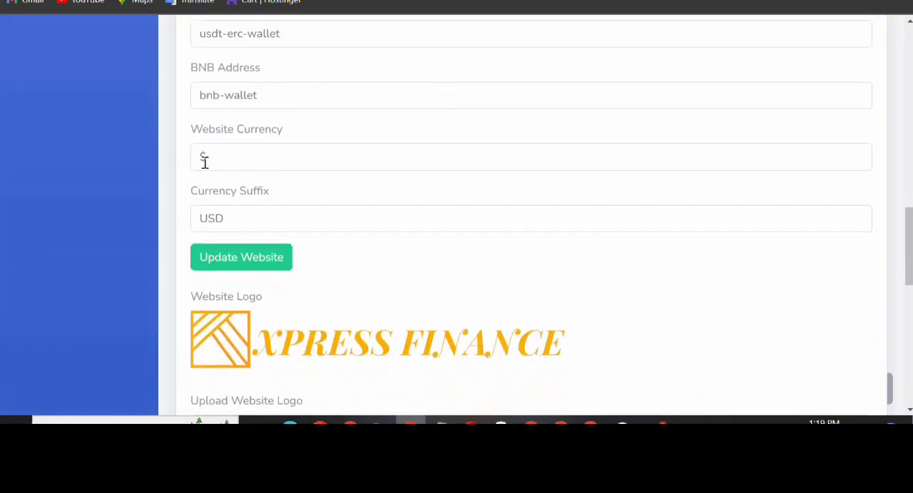
Keep $ as the website currency, update the website details and dismiss the confirmation
{"action": "left_click", "coordinate": [232, 156]}
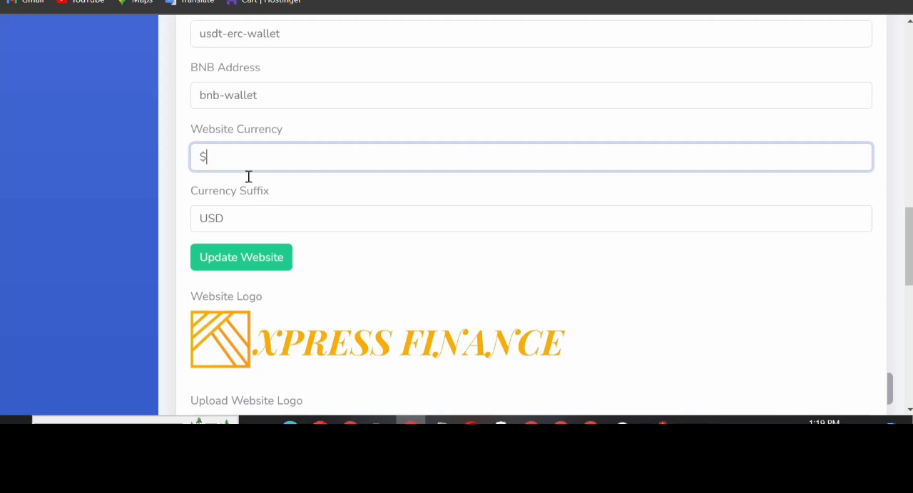
{"action": "left_click", "coordinate": [244, 258]}
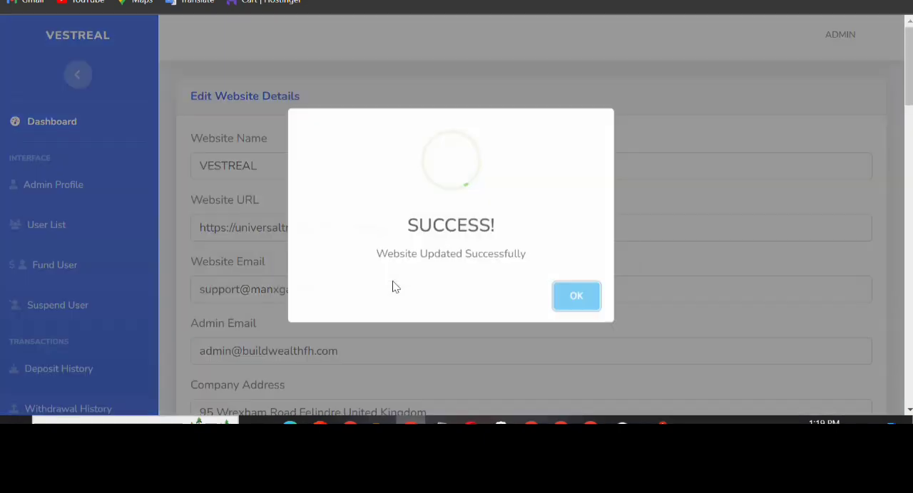
{"action": "scroll", "coordinate": [396, 295], "scroll_direction": "down", "scroll_amount": 4}
{"action": "left_click", "coordinate": [579, 298]}
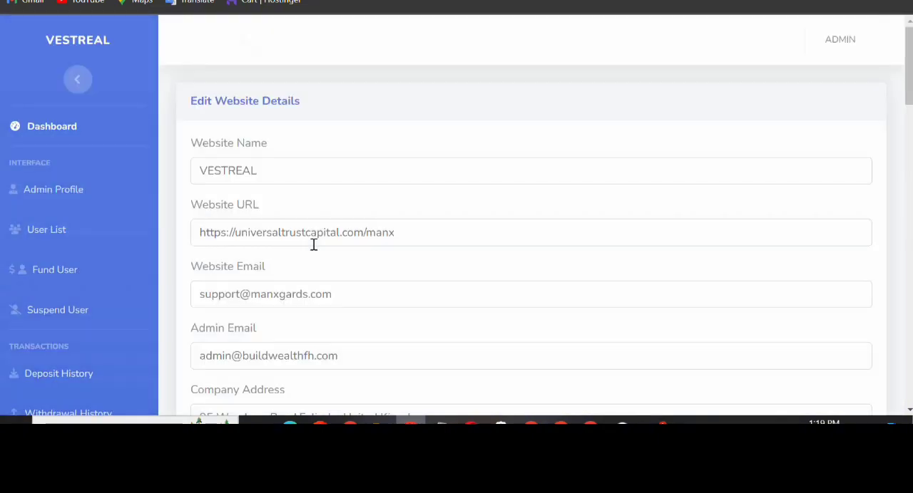
{"action": "scroll", "coordinate": [138, 204], "scroll_direction": "down", "scroll_amount": 10}
{"action": "scroll", "coordinate": [119, 236], "scroll_direction": "up", "scroll_amount": 8}
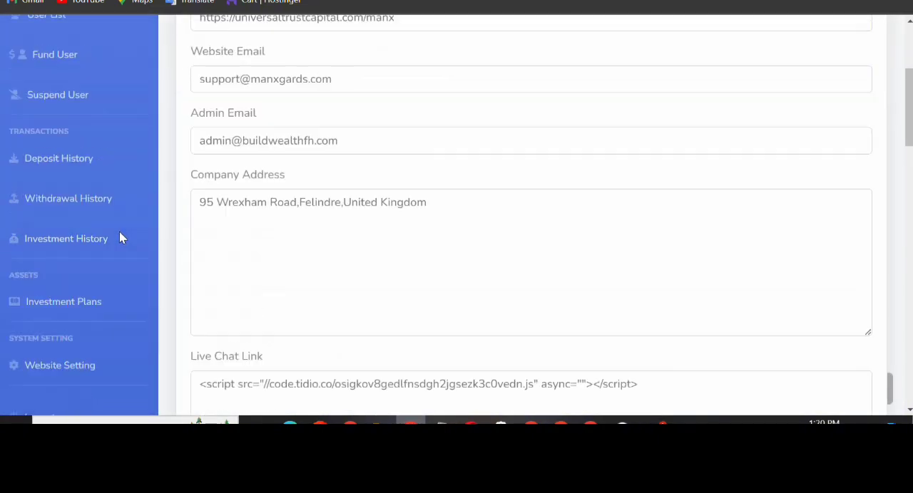
{"action": "scroll", "coordinate": [119, 239], "scroll_direction": "up", "scroll_amount": 3}
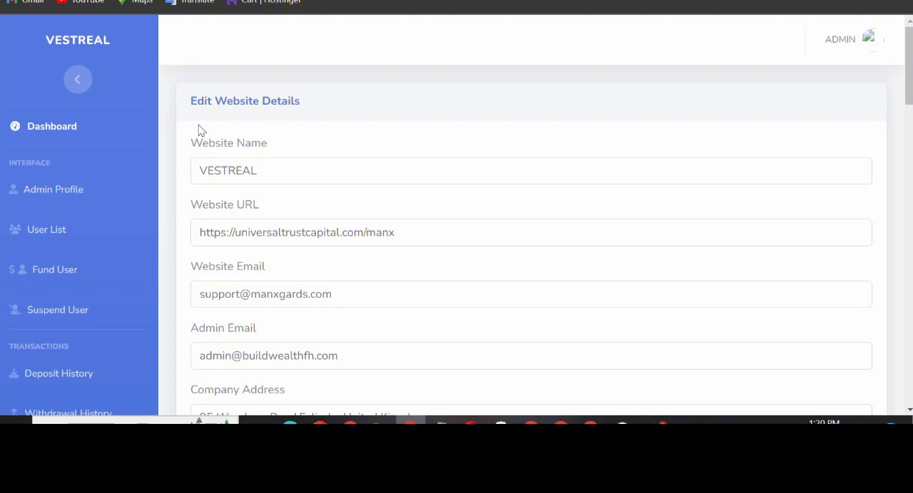
{"action": "scroll", "coordinate": [279, 216], "scroll_direction": "down", "scroll_amount": 4}
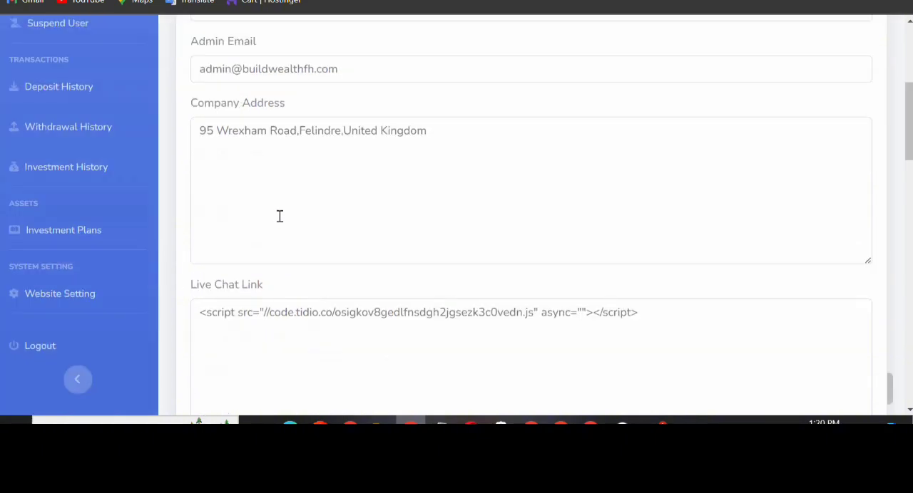
Switch to cPanel, search the tools for FILE and open File Manager
{"action": "scroll", "coordinate": [279, 216], "scroll_direction": "down", "scroll_amount": 5}
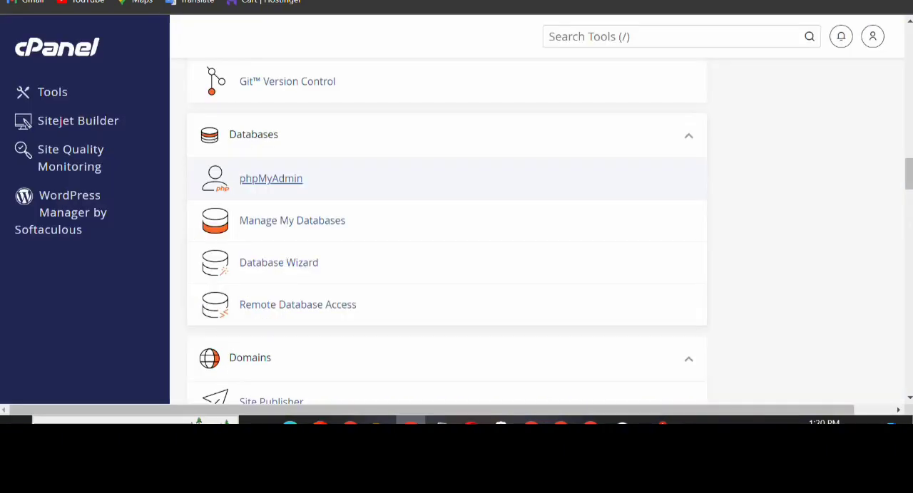
{"action": "scroll", "coordinate": [363, 167], "scroll_direction": "up", "scroll_amount": 4}
{"action": "scroll", "coordinate": [367, 171], "scroll_direction": "down", "scroll_amount": 5}
{"action": "scroll", "coordinate": [366, 171], "scroll_direction": "up", "scroll_amount": 6}
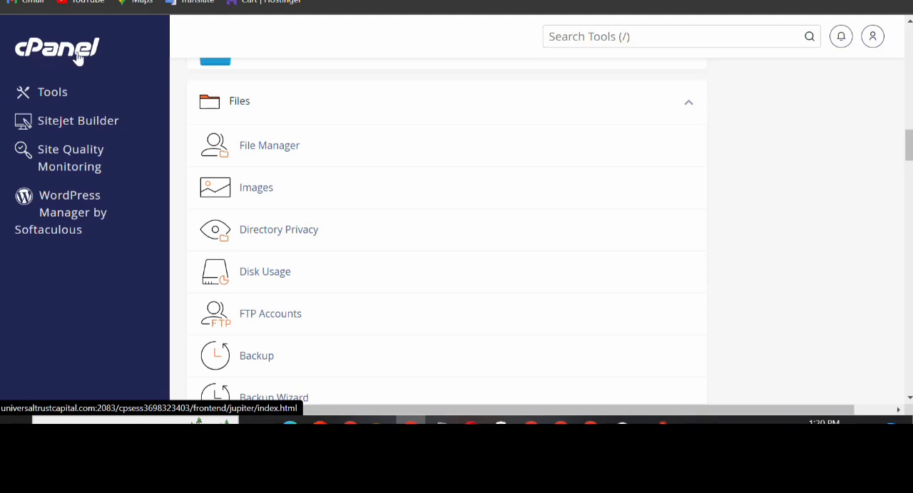
{"action": "left_click", "coordinate": [595, 38]}
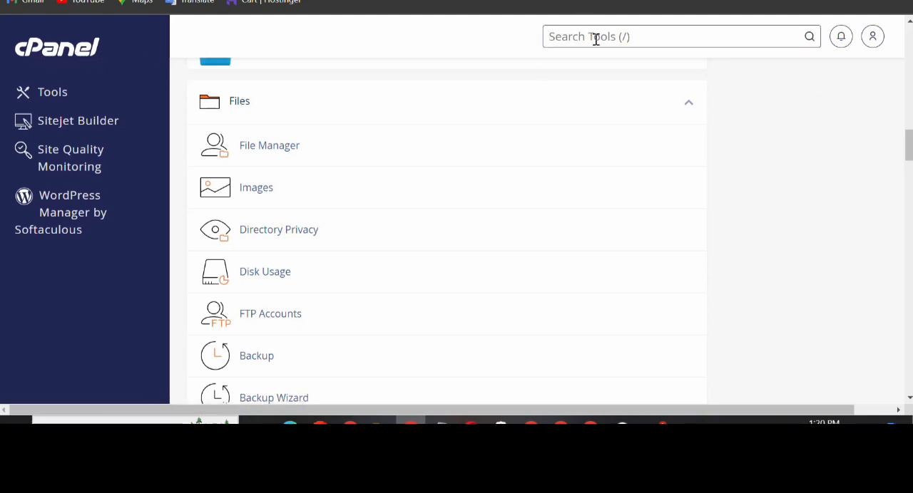
{"action": "type", "text": "FU"}
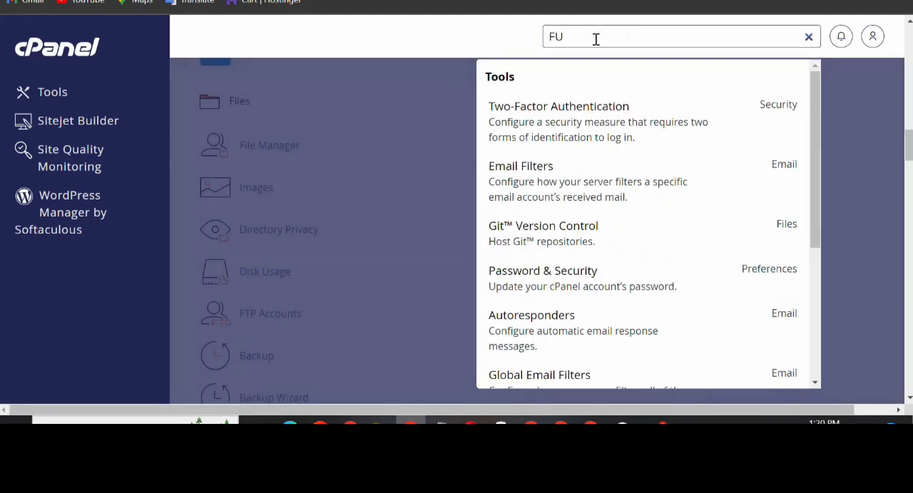
{"action": "key", "text": "BackSpace"}
{"action": "type", "text": "IL"}
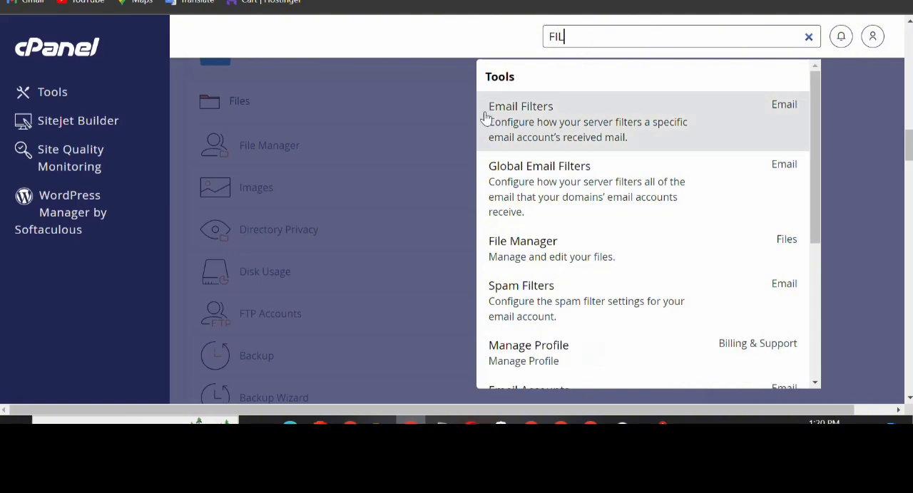
{"action": "type", "text": "E"}
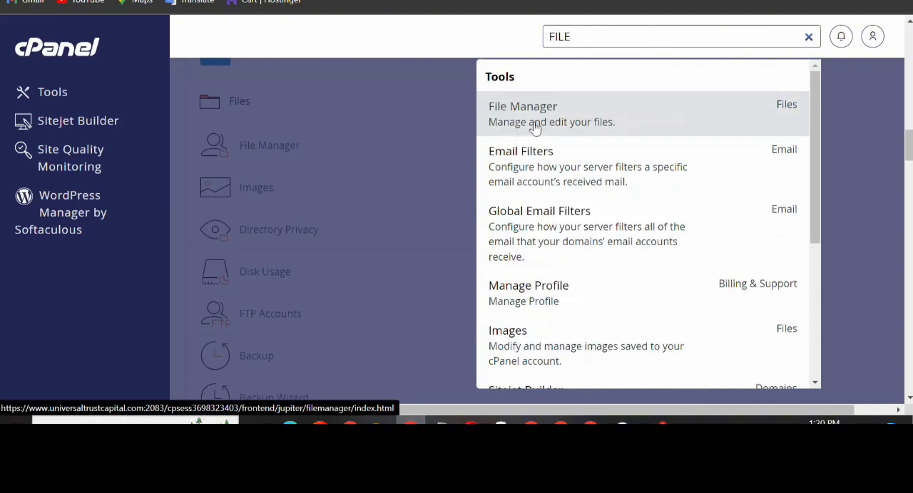
{"action": "left_click", "coordinate": [518, 120]}
{"action": "left_click", "coordinate": [542, 118]}
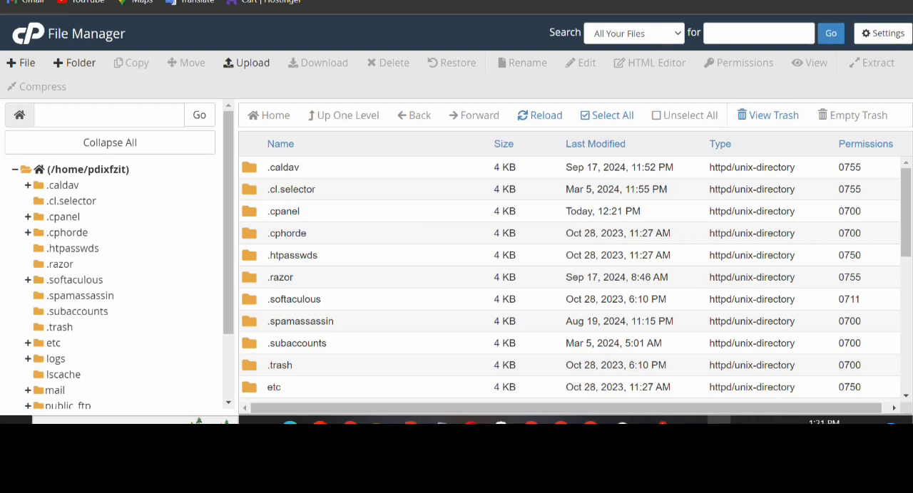
{"action": "left_click", "coordinate": [718, 422]}
{"action": "left_click", "coordinate": [680, 403]}
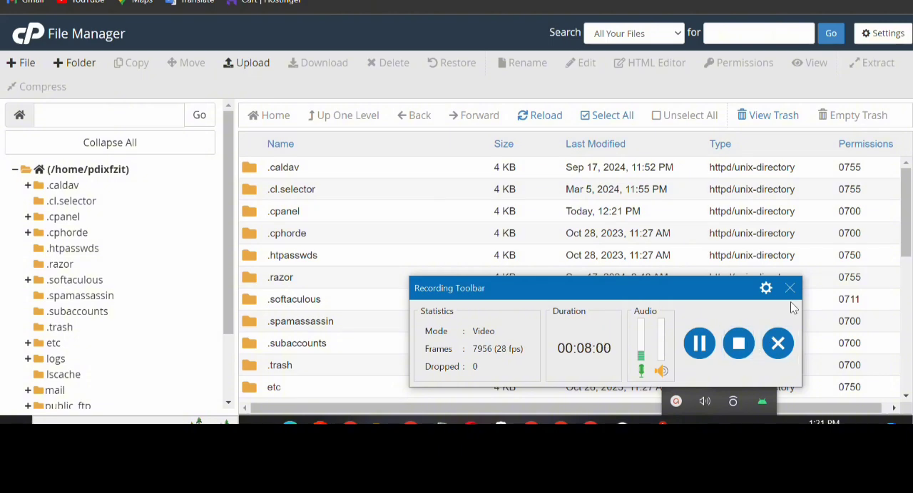
{"action": "left_click", "coordinate": [789, 288]}
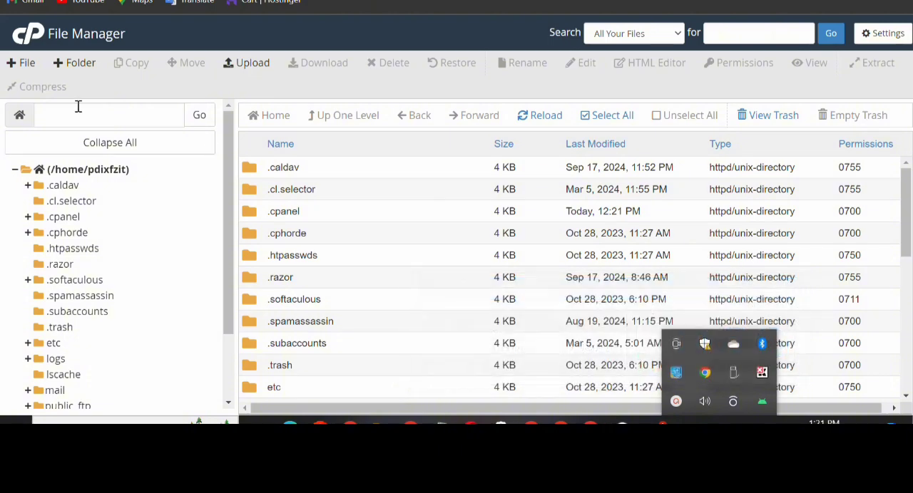
{"action": "left_click", "coordinate": [839, 104]}
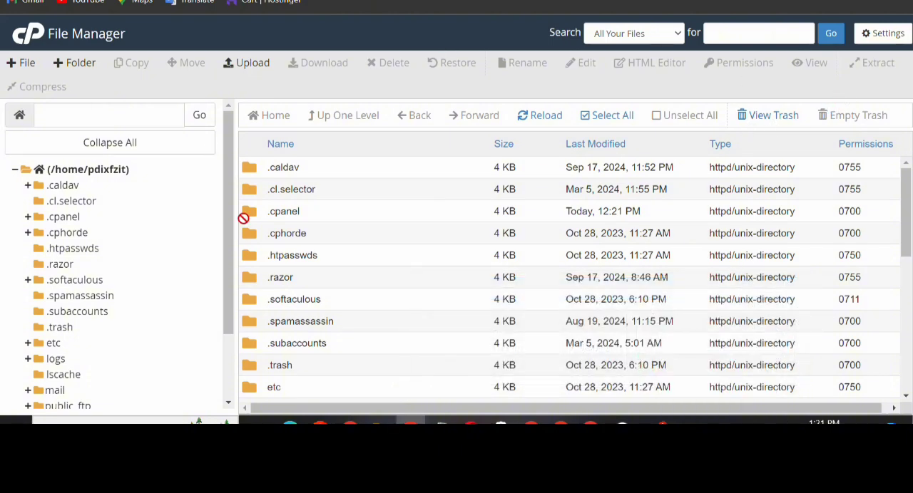
{"action": "scroll", "coordinate": [168, 341], "scroll_direction": "down", "scroll_amount": 3}
{"action": "scroll", "coordinate": [153, 250], "scroll_direction": "up", "scroll_amount": 3}
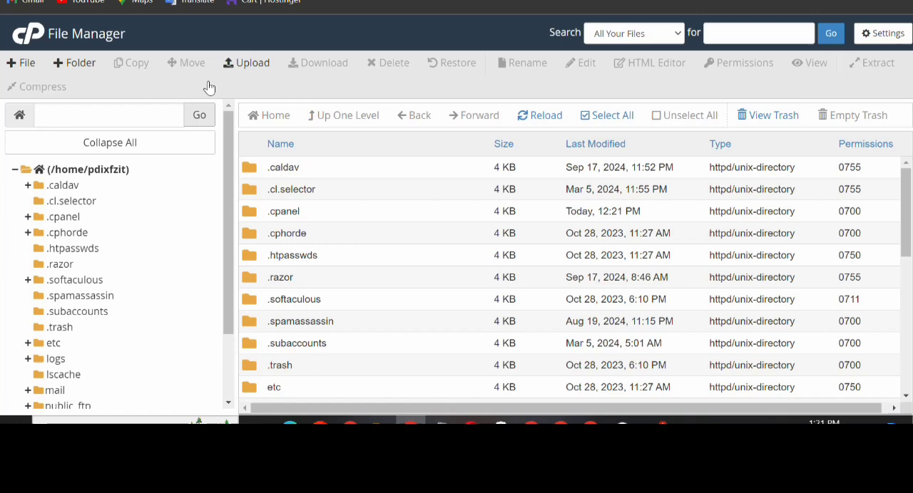
{"action": "left_click", "coordinate": [89, 65]}
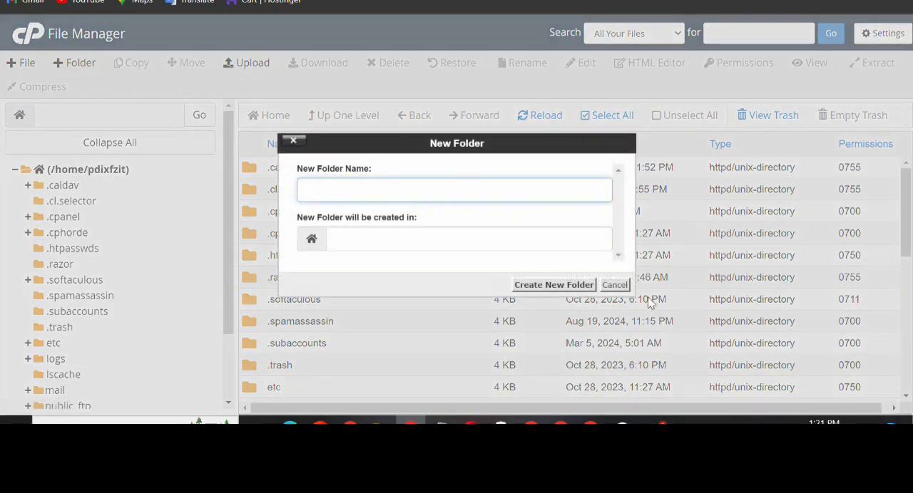
{"action": "left_click", "coordinate": [615, 284]}
Open the public_html folder from the home directory listing
{"action": "scroll", "coordinate": [291, 206], "scroll_direction": "down", "scroll_amount": 4}
{"action": "scroll", "coordinate": [218, 240], "scroll_direction": "down", "scroll_amount": 2}
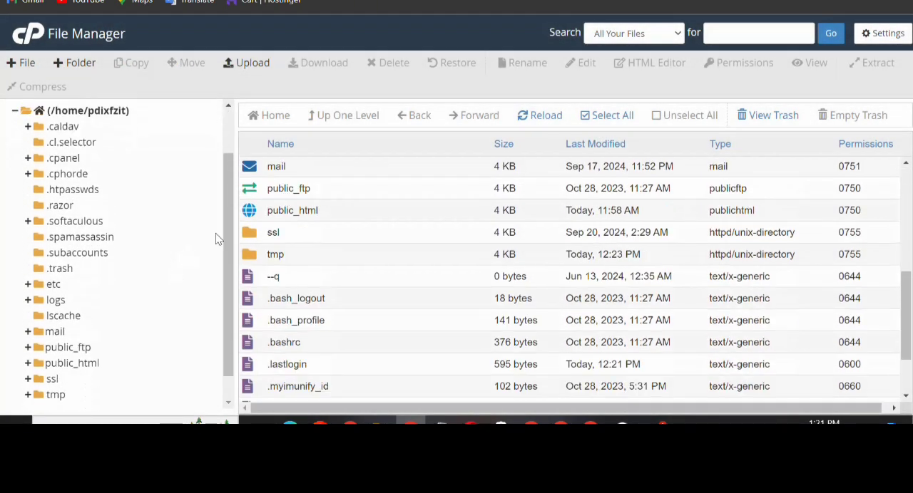
{"action": "scroll", "coordinate": [218, 240], "scroll_direction": "up", "scroll_amount": 1}
{"action": "double_click", "coordinate": [251, 214]}
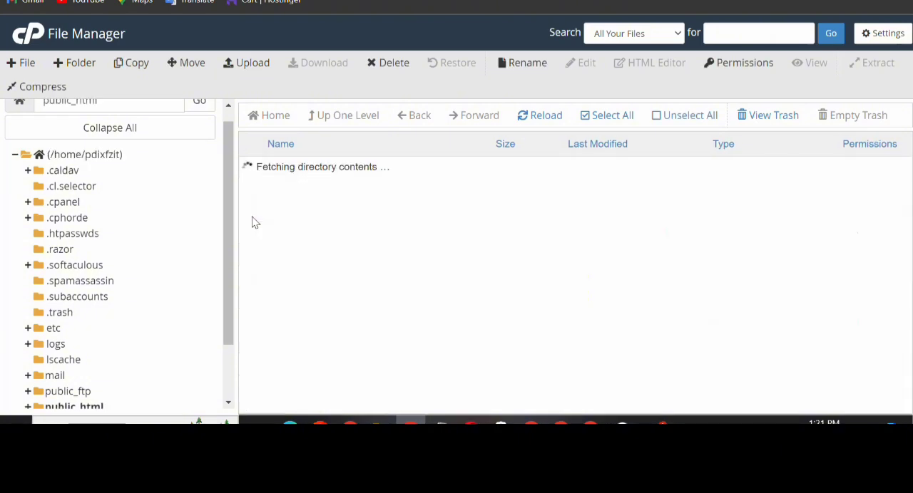
Create a new folder named vest inside public_html
{"action": "left_click", "coordinate": [75, 64]}
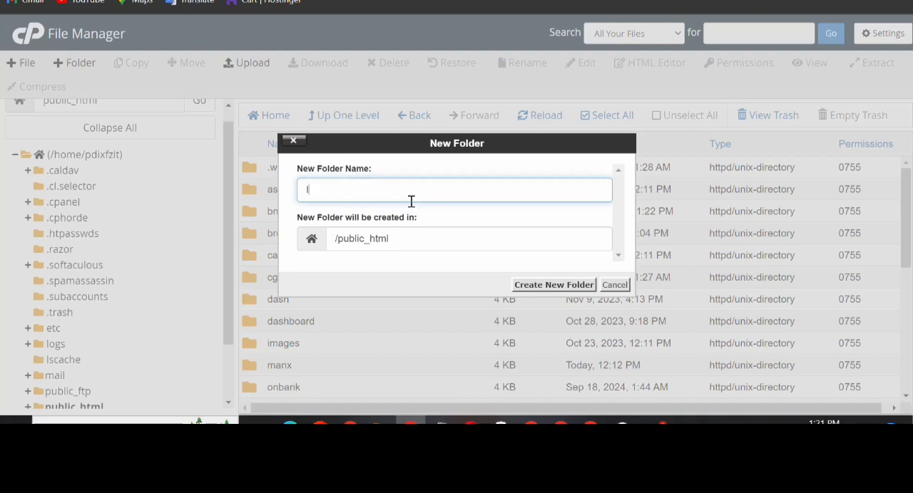
{"action": "type", "text": "VEST"}
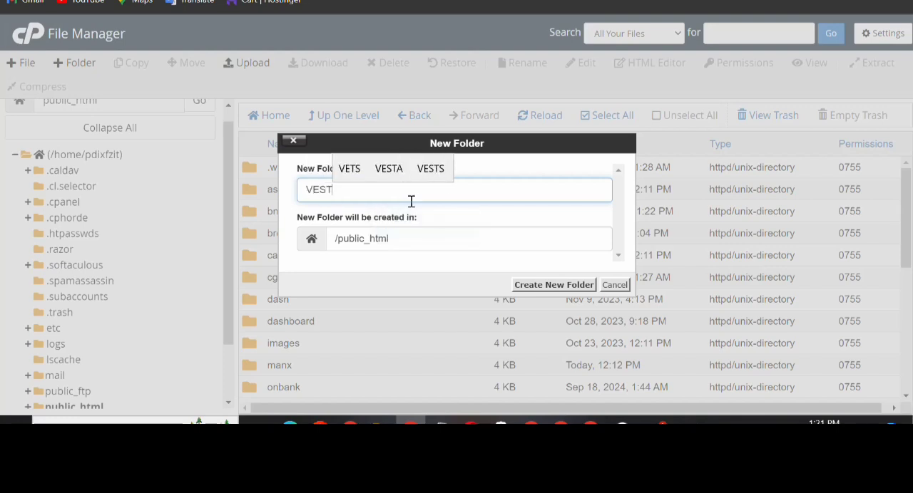
{"action": "key", "text": "BackSpace"}
{"action": "key", "text": "BackSpace"}
{"action": "key", "text": "BackSpace"}
{"action": "key", "text": "BackSpace"}
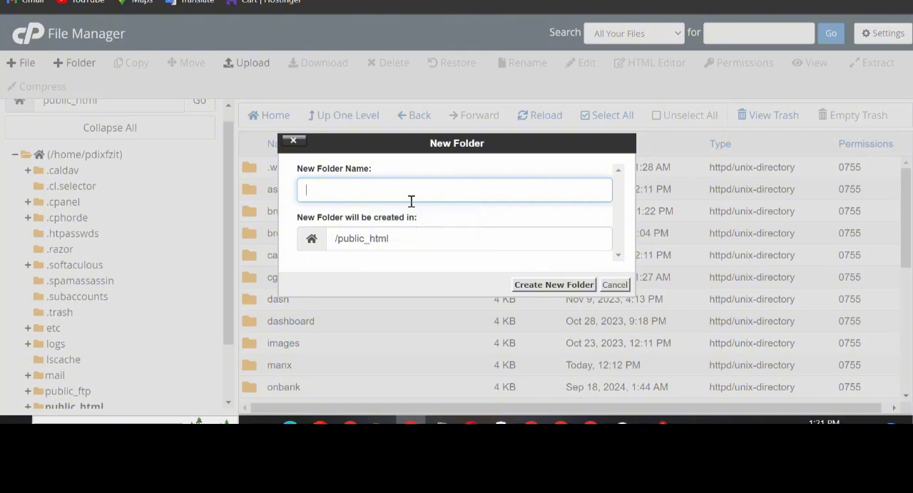
{"action": "type", "text": "vest"}
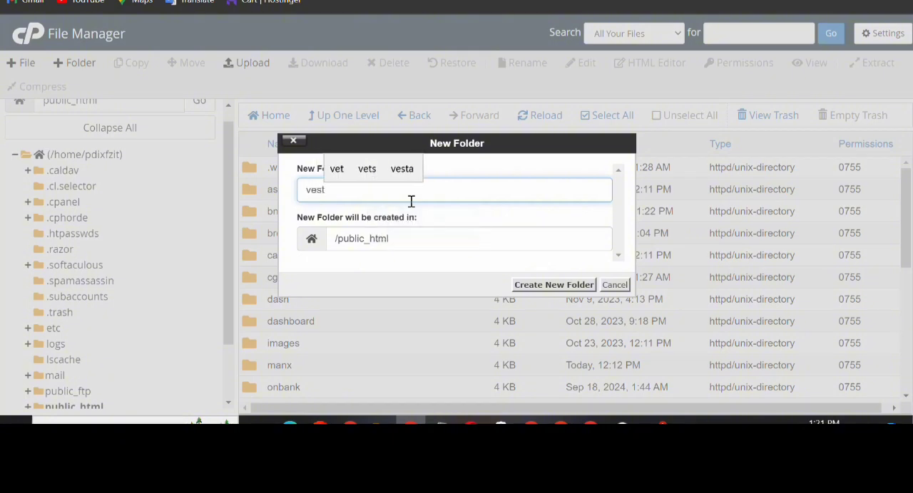
{"action": "left_click", "coordinate": [542, 285]}
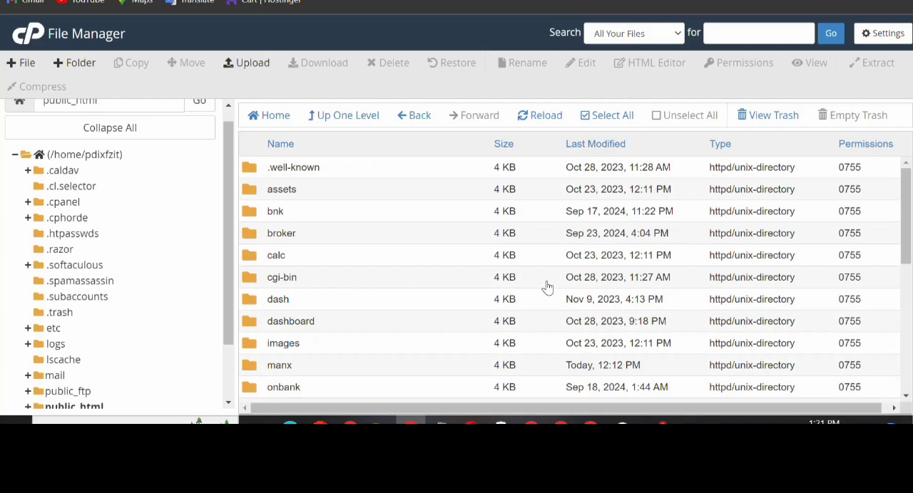
Open the vest folder and upload manxgard.zip from the Downloads folder into it
{"action": "scroll", "coordinate": [540, 287], "scroll_direction": "down", "scroll_amount": 2}
{"action": "scroll", "coordinate": [428, 277], "scroll_direction": "down", "scroll_amount": 2}
{"action": "scroll", "coordinate": [377, 287], "scroll_direction": "up", "scroll_amount": 2}
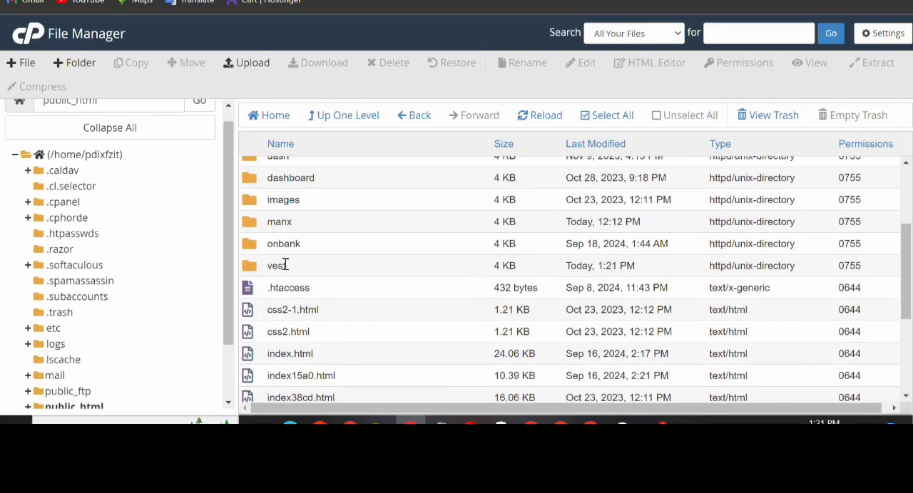
{"action": "double_click", "coordinate": [251, 268]}
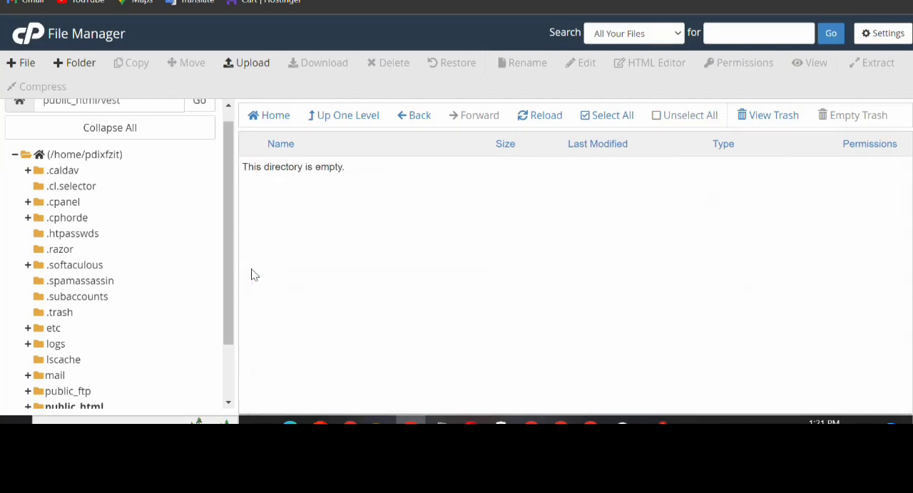
{"action": "left_click", "coordinate": [243, 66]}
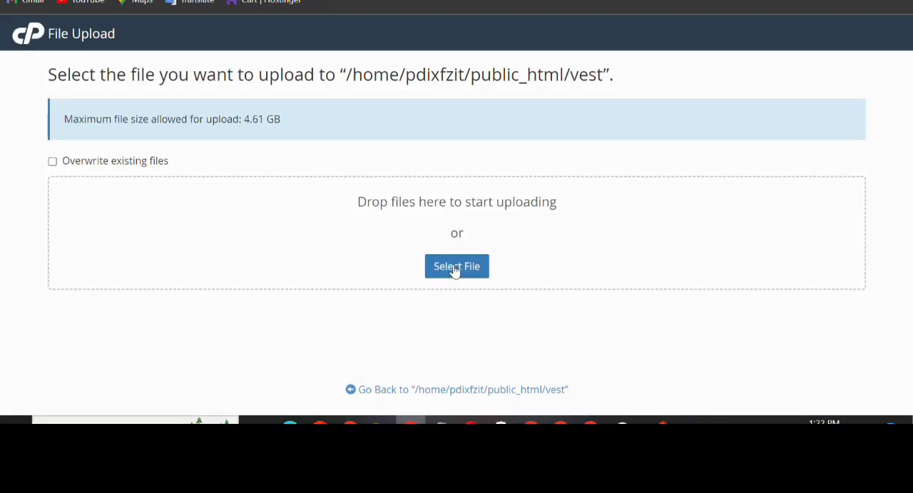
{"action": "left_click", "coordinate": [455, 269]}
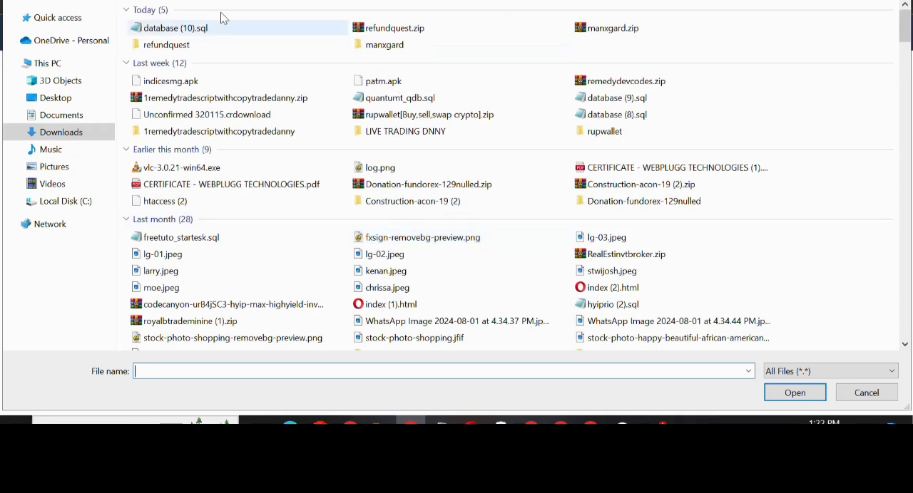
{"action": "double_click", "coordinate": [607, 29]}
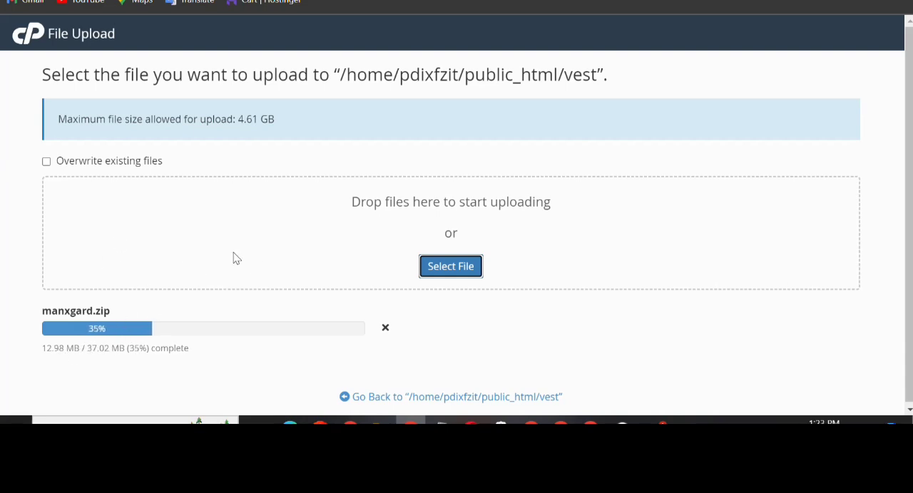
Switch to how to install.txt in Notepad and read its database connection, database file, email configuration and admin login instructions
{"action": "mouse_move", "coordinate": [441, 420]}
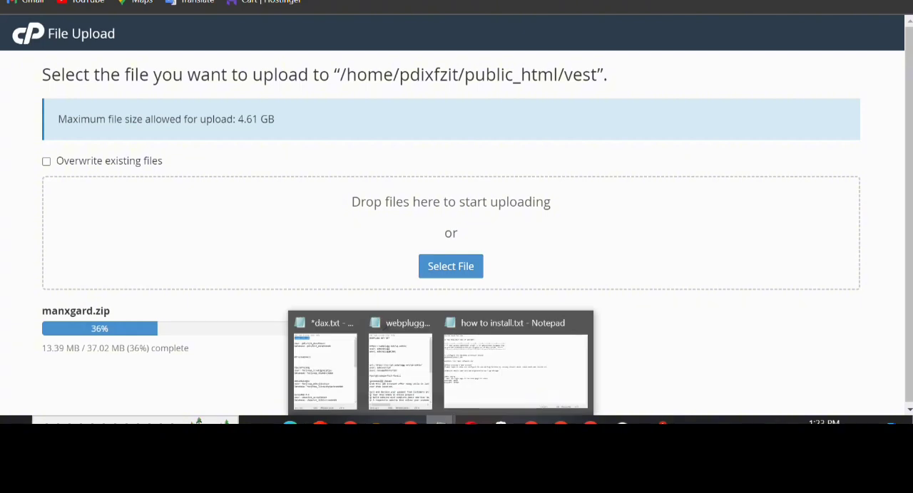
{"action": "left_click", "coordinate": [504, 383]}
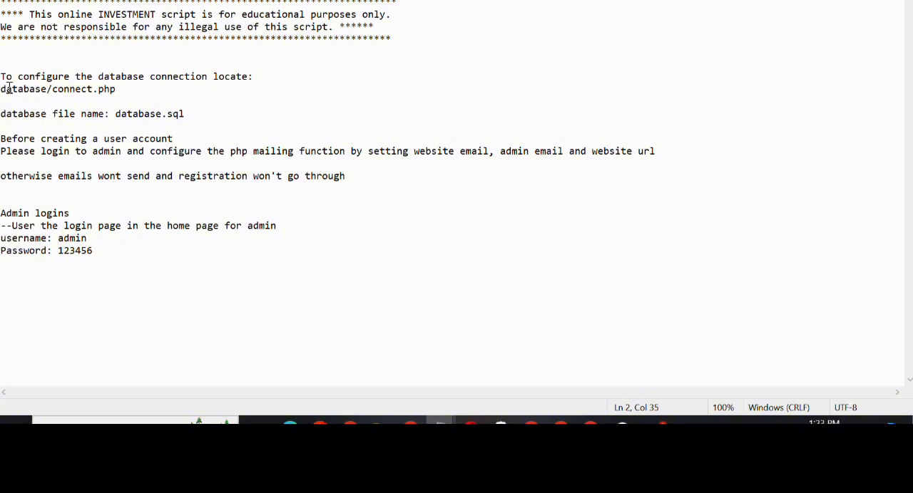
{"action": "left_click_drag", "start_coordinate": [9, 88], "coordinate": [98, 76]}
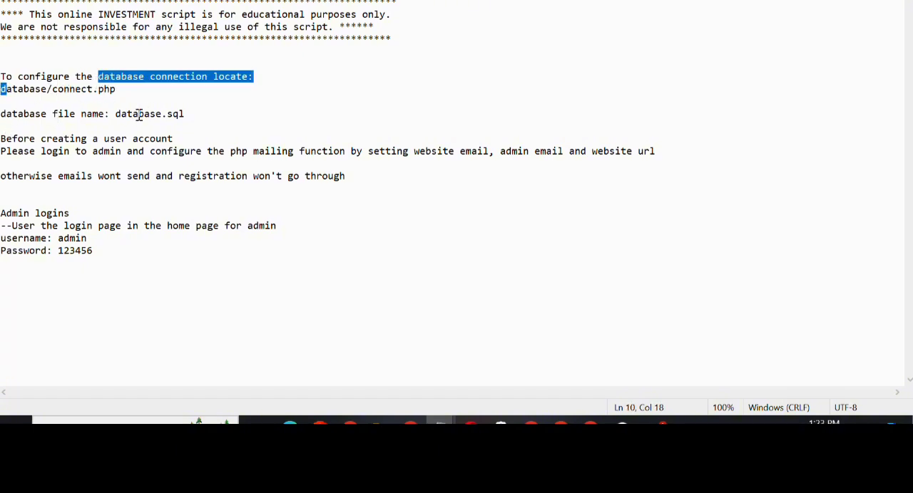
{"action": "left_click_drag", "start_coordinate": [116, 114], "coordinate": [187, 114]}
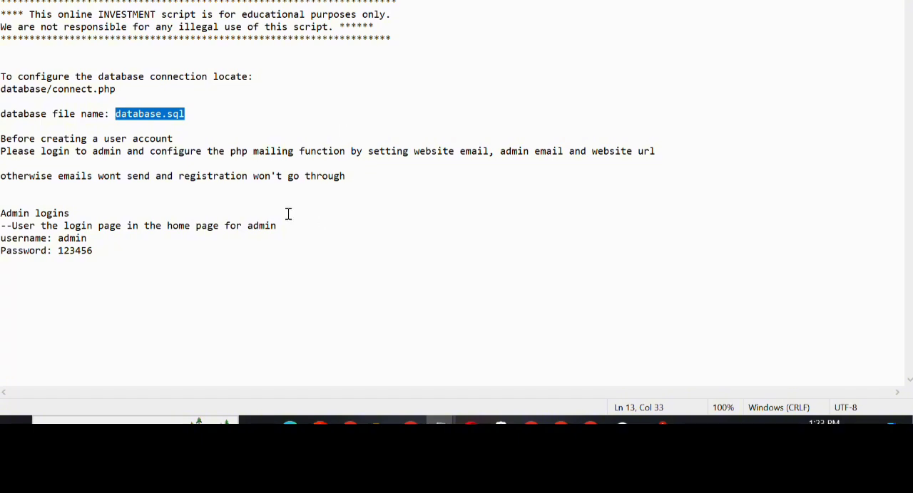
{"action": "left_click_drag", "start_coordinate": [345, 176], "coordinate": [48, 100]}
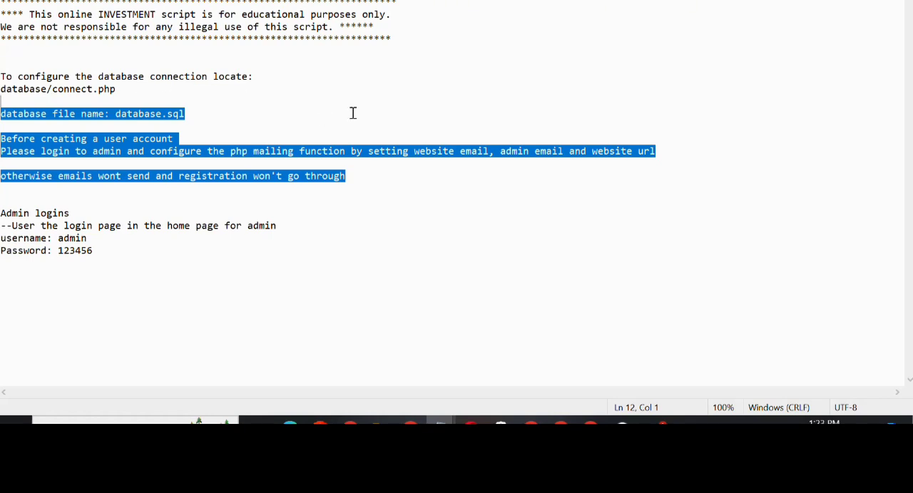
{"action": "left_click", "coordinate": [248, 128]}
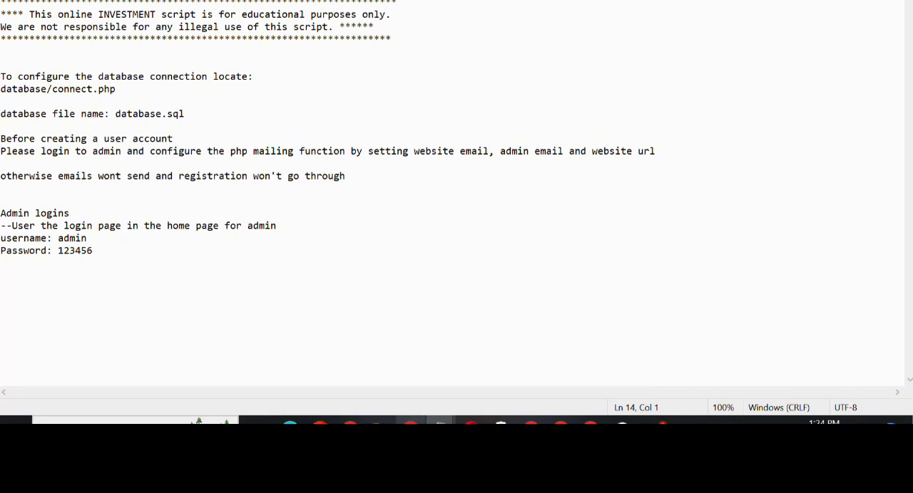
Switch back to the cPanel File Manager and refresh the vest folder's listing
{"action": "left_click", "coordinate": [411, 422]}
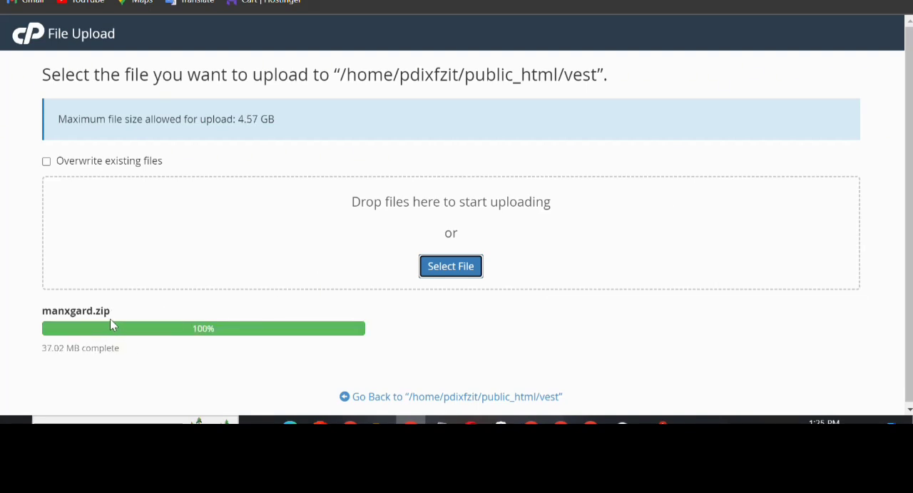
{"action": "left_click", "coordinate": [442, 0]}
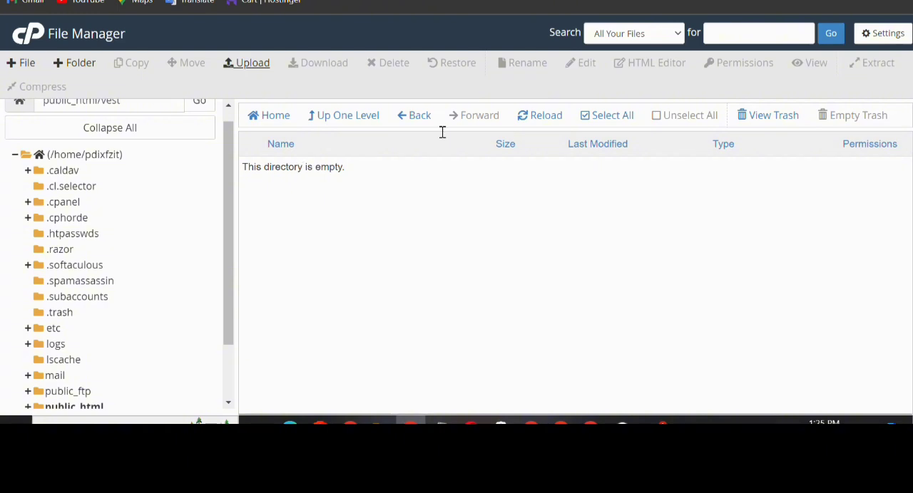
{"action": "left_click", "coordinate": [537, 115]}
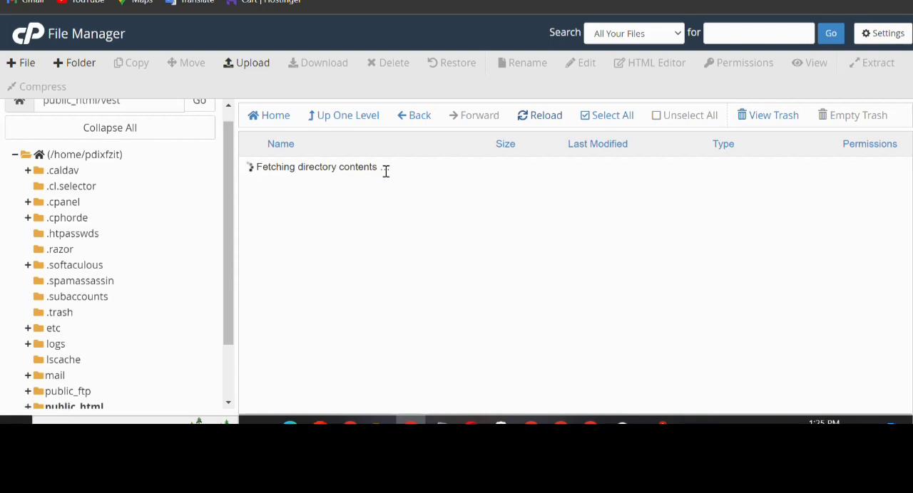
Extract manxgard.zip in the vest folder and dismiss the extraction results
{"action": "left_click", "coordinate": [297, 170]}
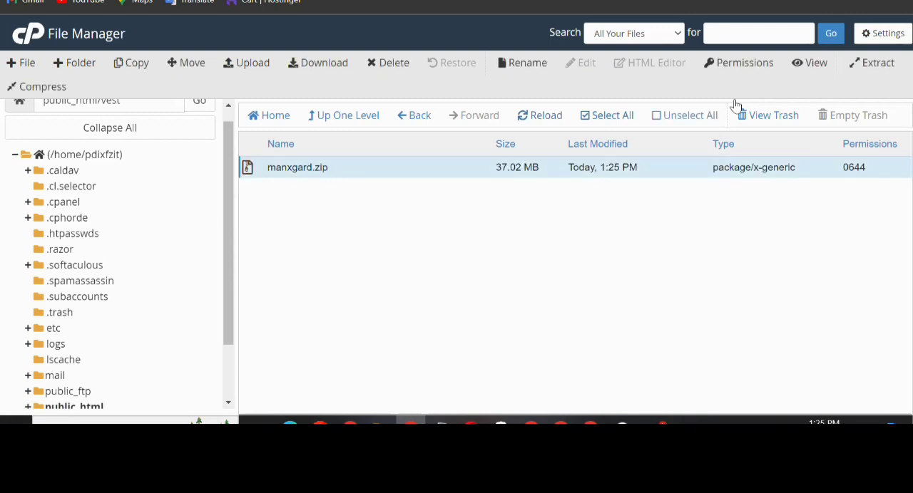
{"action": "left_click", "coordinate": [882, 63]}
{"action": "left_click", "coordinate": [567, 288]}
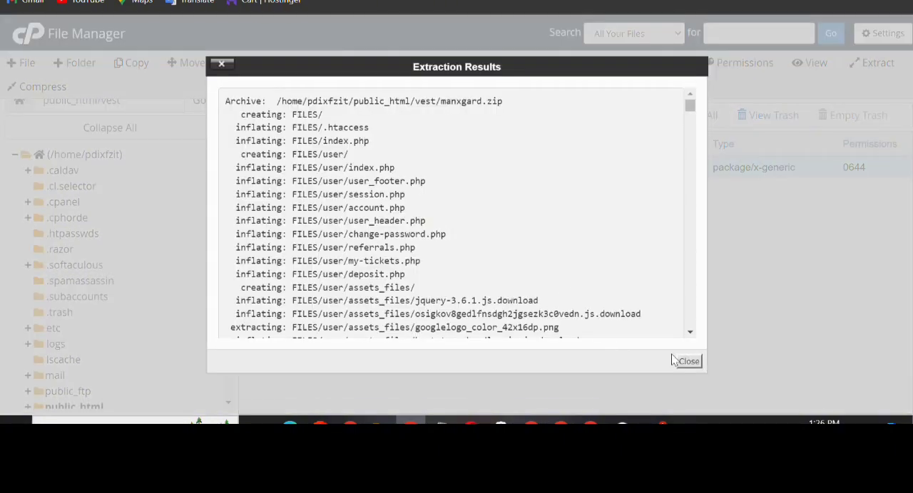
{"action": "left_click", "coordinate": [689, 361]}
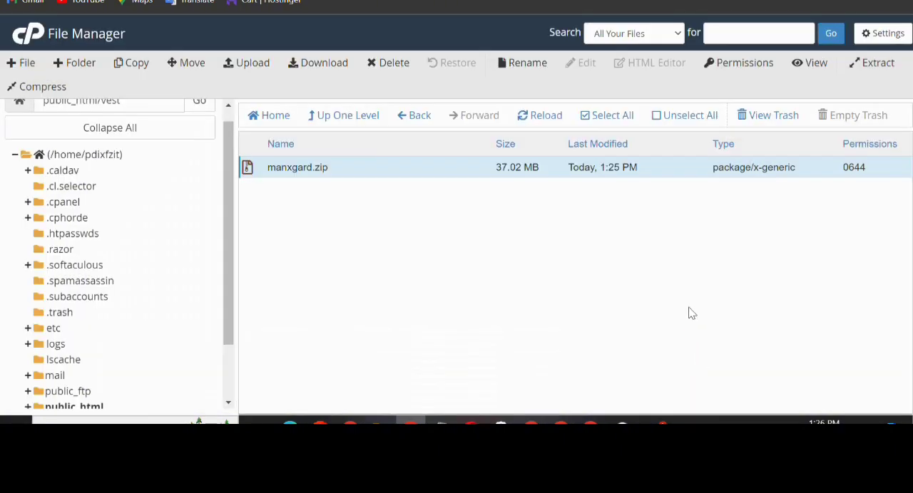
Refresh the vest folder's listing, open the extracted FILES folder and select all of its contents
{"action": "left_click", "coordinate": [538, 119]}
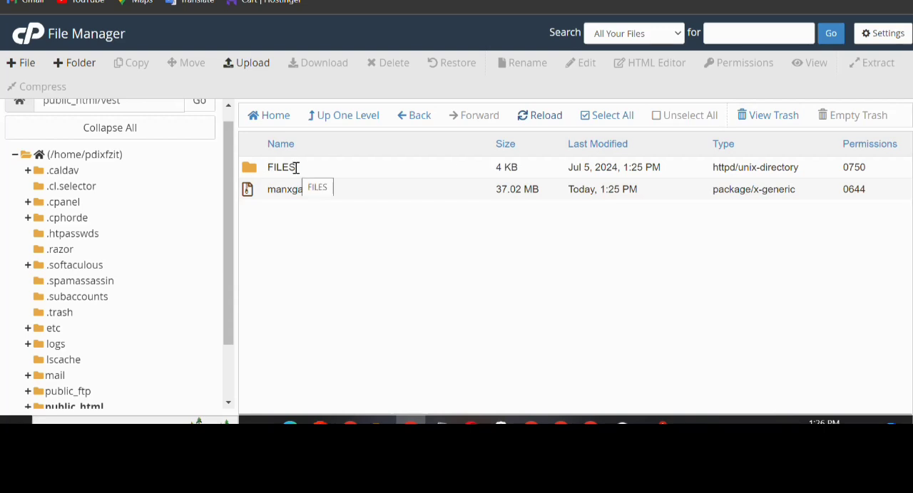
{"action": "double_click", "coordinate": [251, 170]}
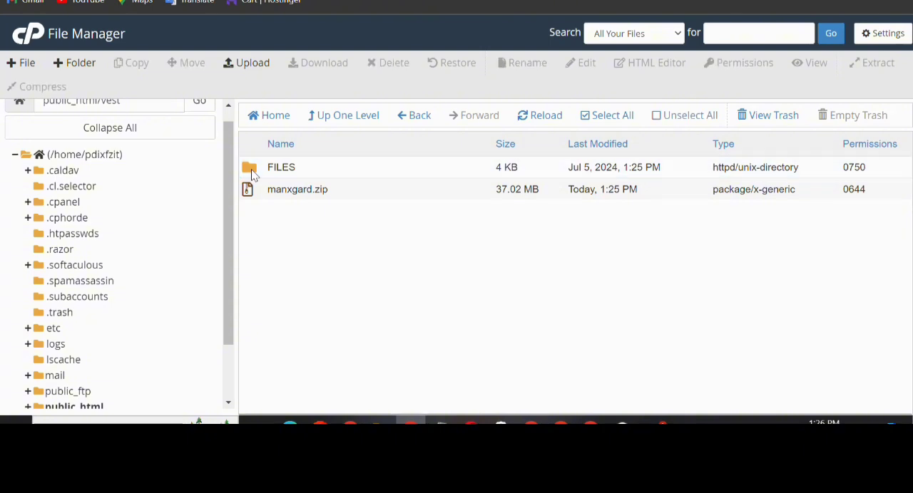
{"action": "left_click", "coordinate": [247, 168]}
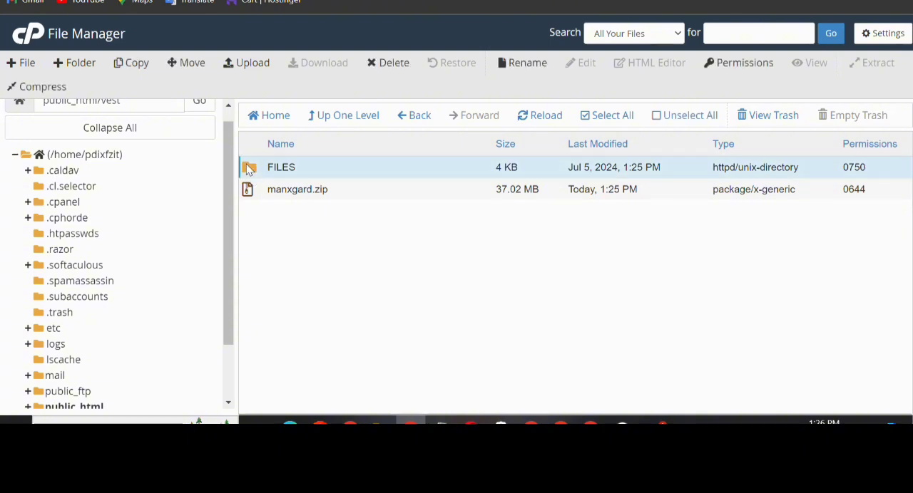
{"action": "double_click", "coordinate": [249, 169]}
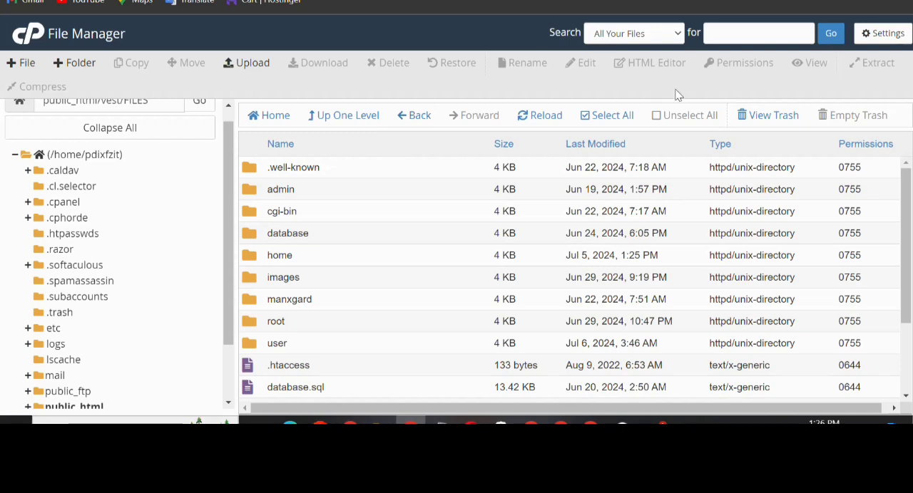
{"action": "left_click", "coordinate": [612, 118]}
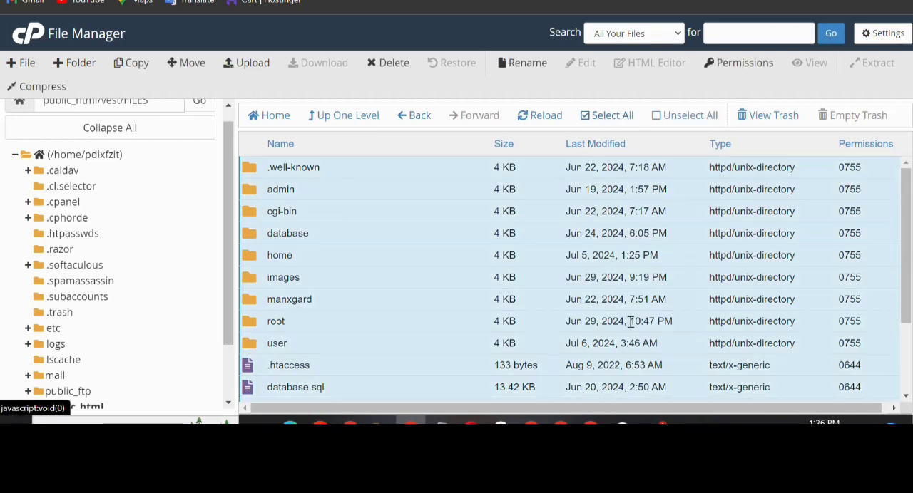
{"action": "left_click", "coordinate": [187, 64]}
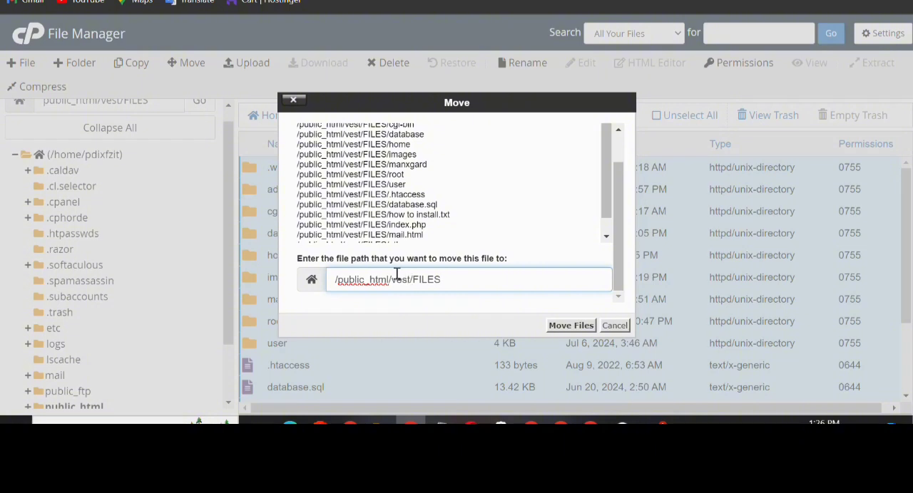
{"action": "double_click", "coordinate": [400, 280]}
{"action": "left_click", "coordinate": [442, 280]}
{"action": "key", "text": "BackSpace"}
{"action": "key", "text": "BackSpace"}
{"action": "key", "text": "BackSpace"}
{"action": "key", "text": "BackSpace"}
{"action": "key", "text": "BackSpace"}
{"action": "key", "text": "BackSpace"}
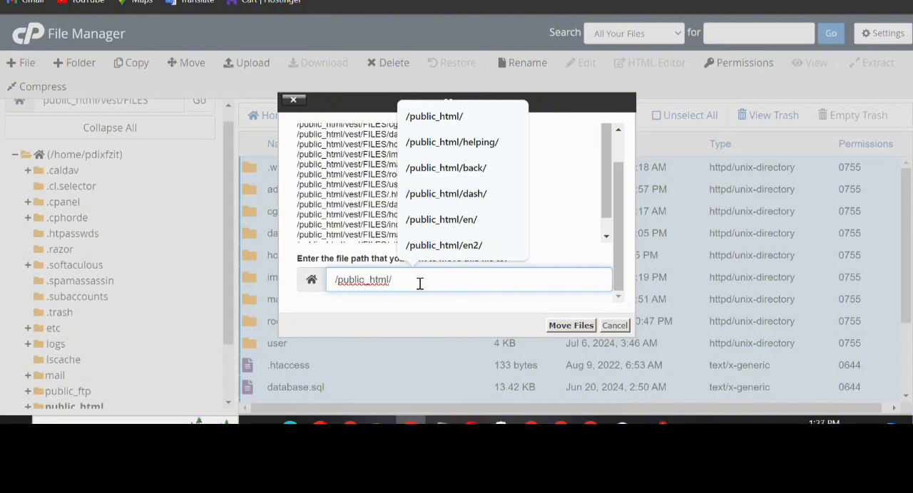
{"action": "type", "text": "vest"}
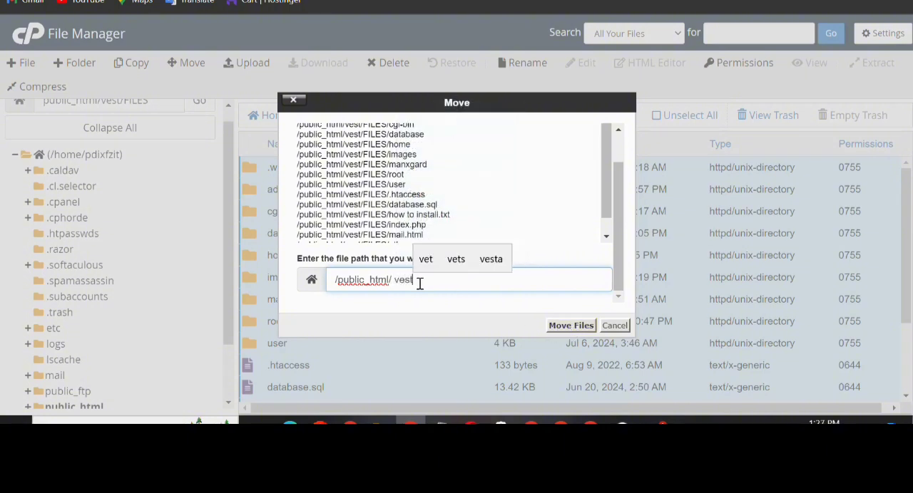
{"action": "left_click", "coordinate": [614, 325]}
Move all selected items out of the FILES folder into /public_html/vest/
{"action": "left_click", "coordinate": [187, 62]}
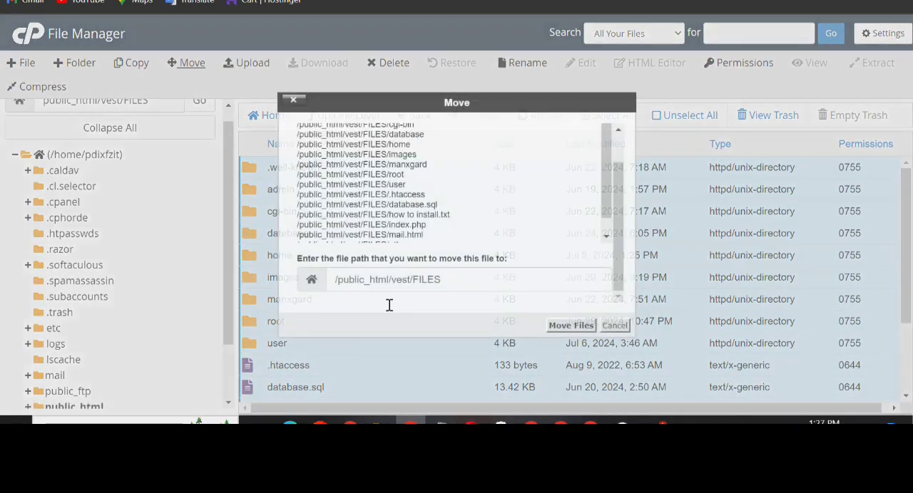
{"action": "left_click", "coordinate": [503, 274]}
{"action": "key", "text": "BackSpace"}
{"action": "key", "text": "BackSpace"}
{"action": "key", "text": "BackSpace"}
{"action": "key", "text": "BackSpace"}
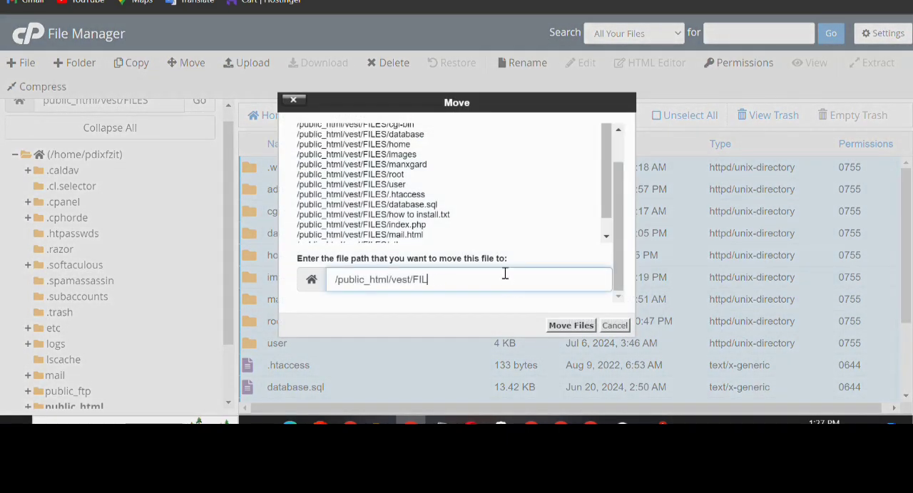
{"action": "key", "text": "Return"}
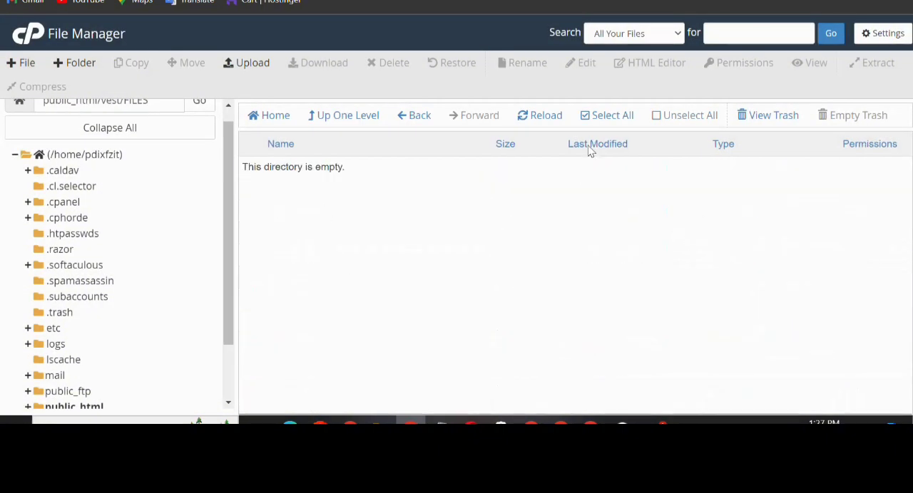
Go to public_html and open the vest folder
{"action": "scroll", "coordinate": [114, 341], "scroll_direction": "down", "scroll_amount": 2}
{"action": "left_click", "coordinate": [75, 340]}
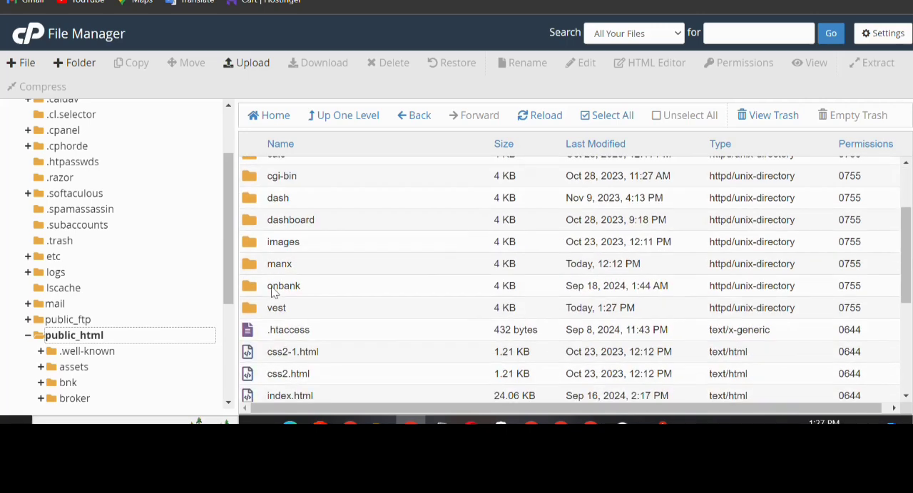
{"action": "scroll", "coordinate": [276, 293], "scroll_direction": "down", "scroll_amount": 3}
{"action": "double_click", "coordinate": [250, 194]}
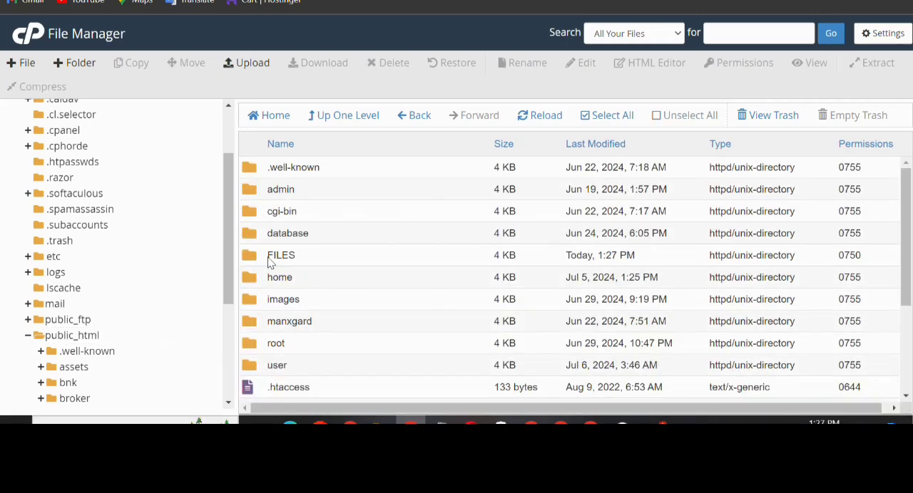
Check the contents of the FILES folder, return to the vest folder and look over its moved files
{"action": "left_click", "coordinate": [246, 258]}
{"action": "left_click", "coordinate": [246, 256]}
{"action": "double_click", "coordinate": [249, 261]}
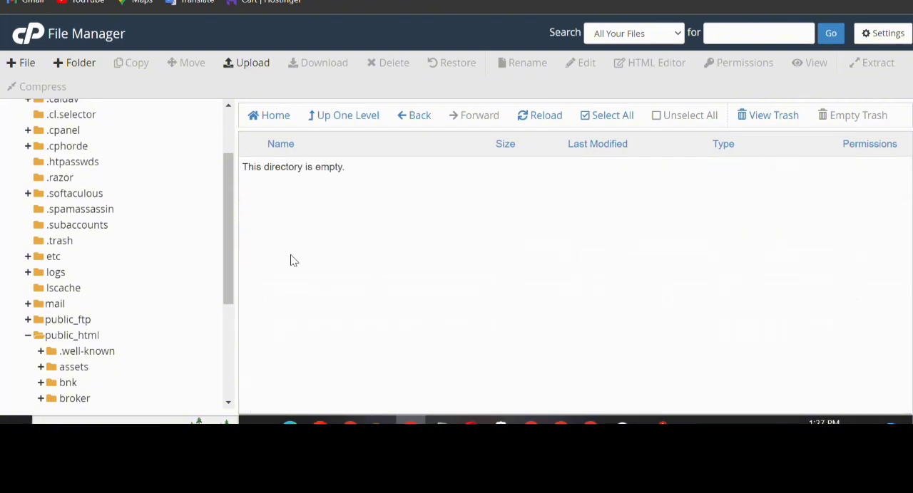
{"action": "left_click", "coordinate": [417, 121]}
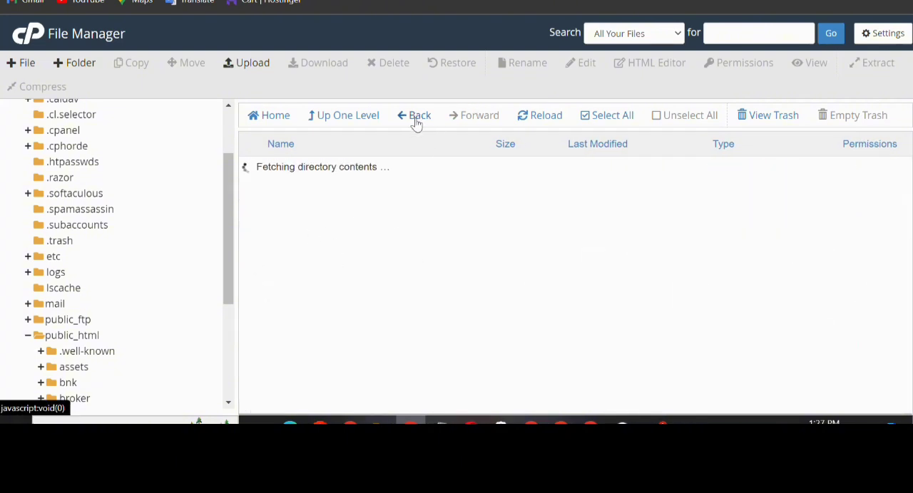
{"action": "scroll", "coordinate": [355, 269], "scroll_direction": "down", "scroll_amount": 2}
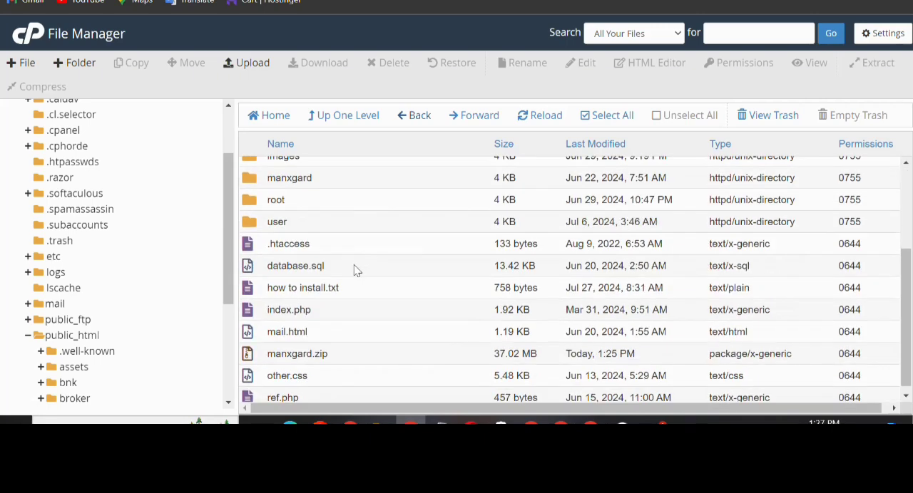
Permanently delete the FILES folder from vest, skipping the trash
{"action": "scroll", "coordinate": [355, 269], "scroll_direction": "up", "scroll_amount": 2}
{"action": "right_click", "coordinate": [270, 255]}
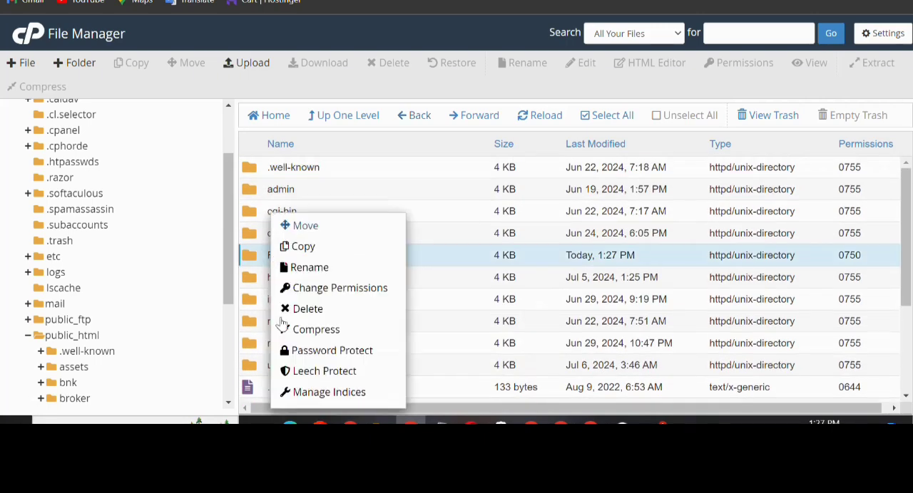
{"action": "left_click", "coordinate": [287, 309]}
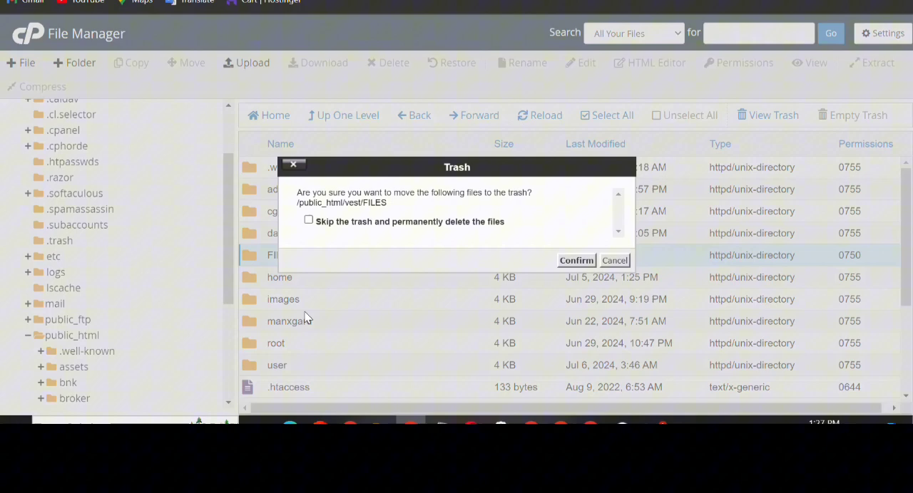
{"action": "left_click", "coordinate": [309, 221]}
{"action": "left_click", "coordinate": [579, 261]}
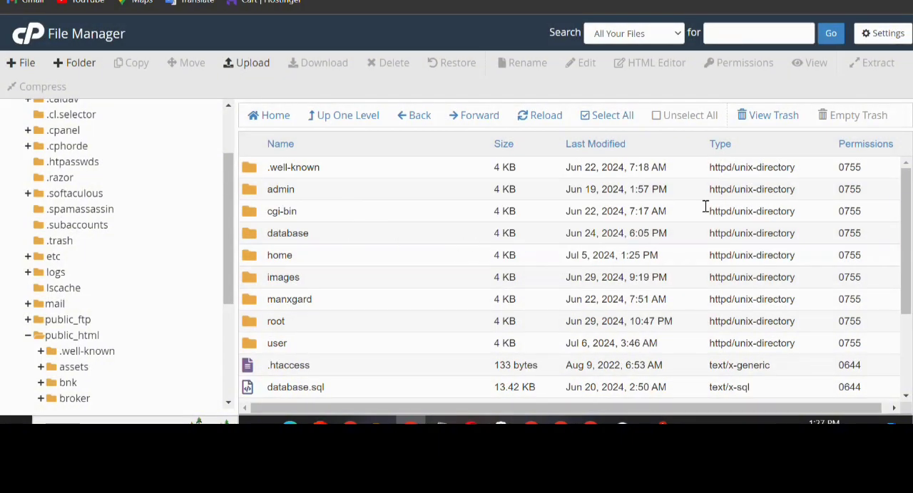
Switch to how to install.txt in Notepad and look up the database connection file's path
{"action": "mouse_move", "coordinate": [453, 413]}
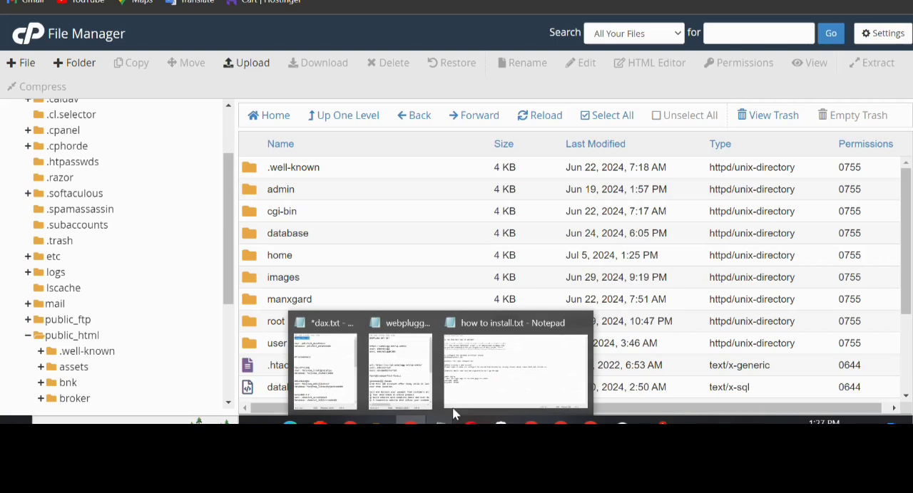
{"action": "left_click", "coordinate": [477, 383]}
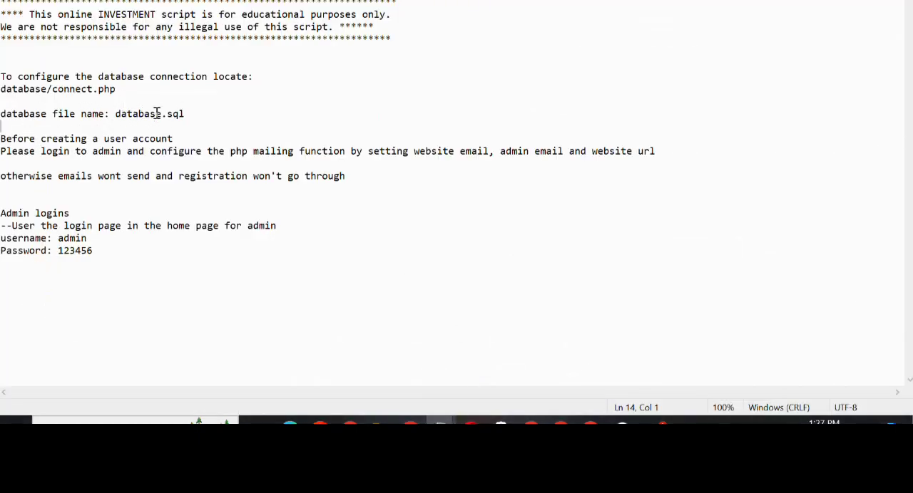
{"action": "left_click", "coordinate": [12, 90]}
Switch back to the cPanel File Manager and download database.sql from the vest folder
{"action": "left_click", "coordinate": [411, 420]}
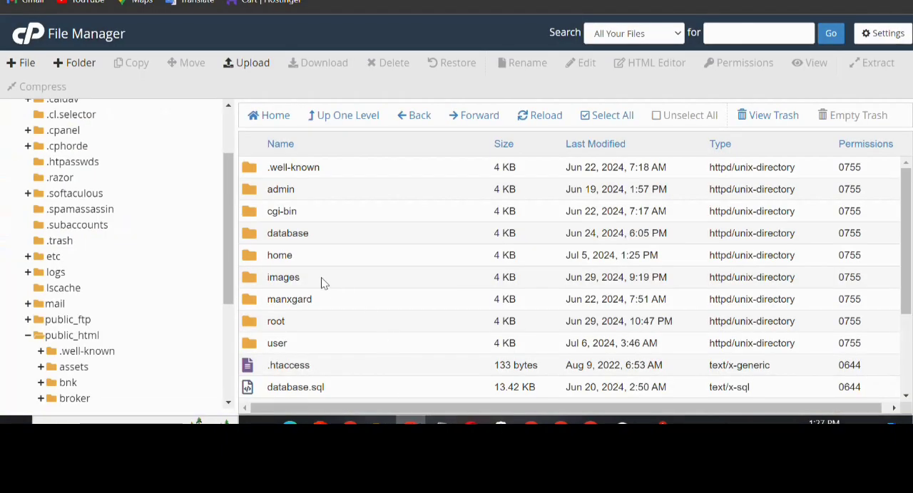
{"action": "scroll", "coordinate": [338, 299], "scroll_direction": "down", "scroll_amount": 3}
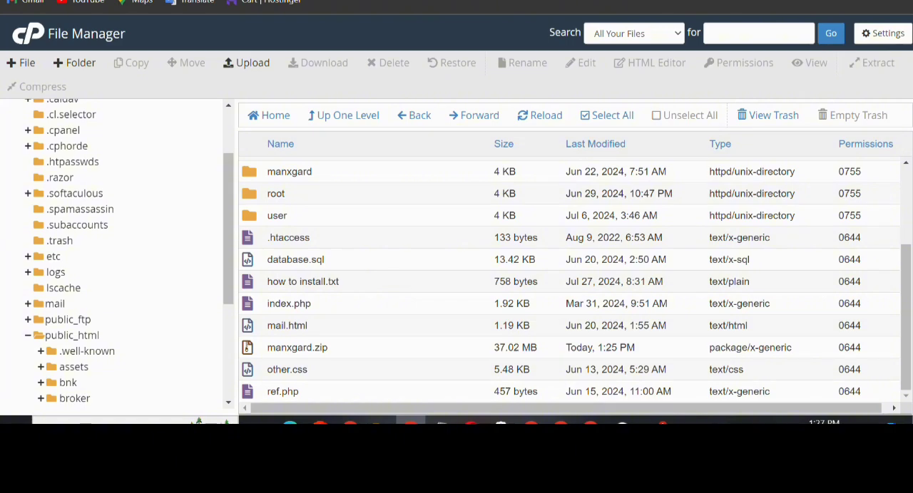
{"action": "scroll", "coordinate": [424, 186], "scroll_direction": "up", "scroll_amount": 5}
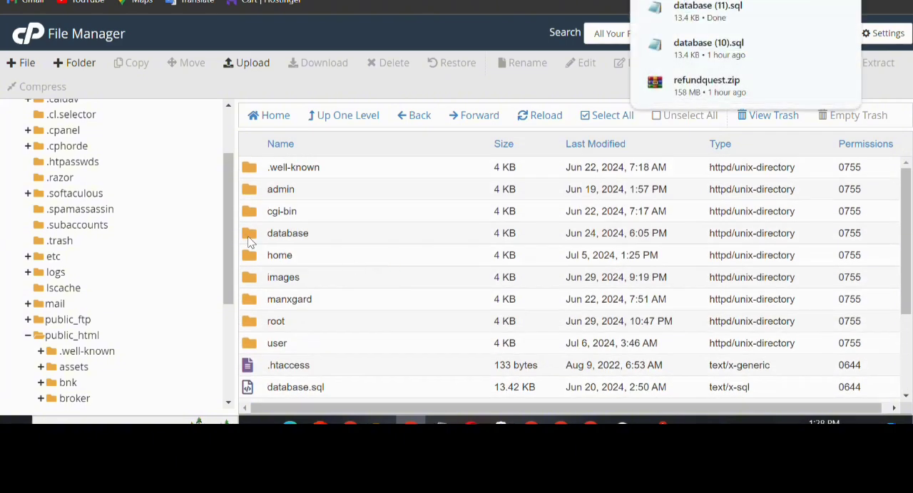
Open the database folder in vest and open connect.php for editing
{"action": "double_click", "coordinate": [249, 240]}
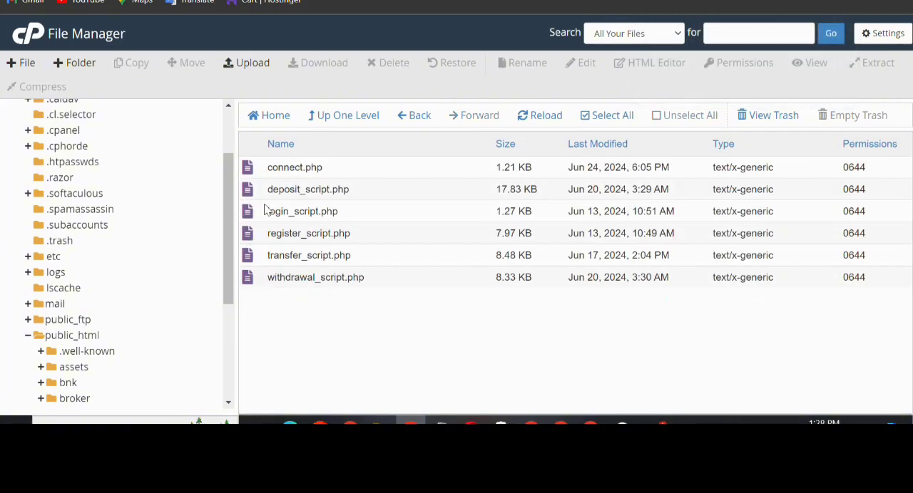
{"action": "left_click", "coordinate": [298, 168]}
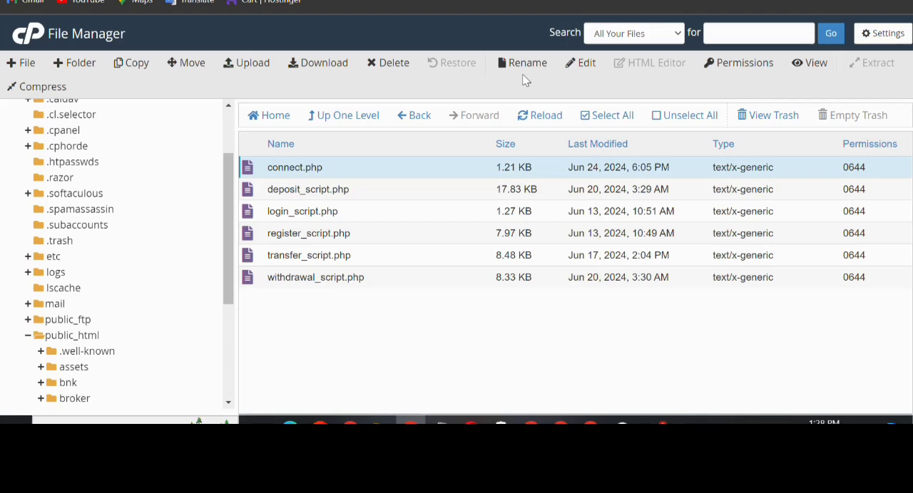
{"action": "left_click", "coordinate": [582, 64]}
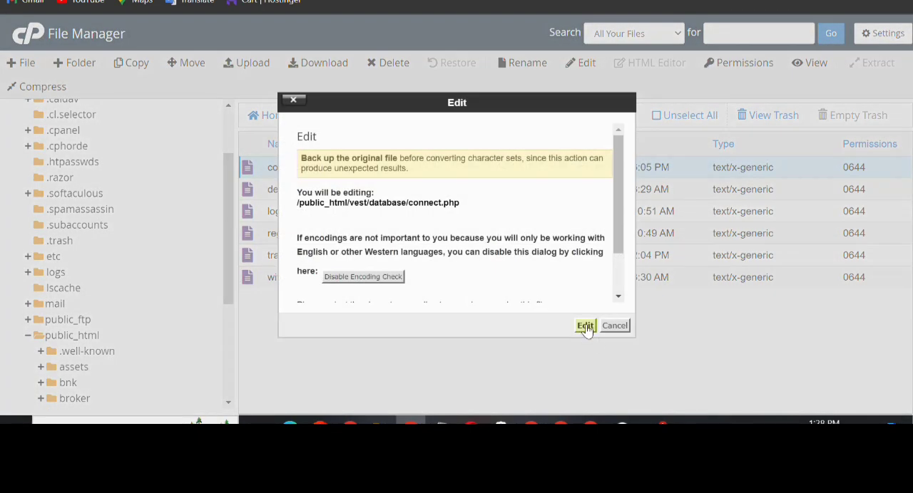
{"action": "left_click", "coordinate": [584, 327]}
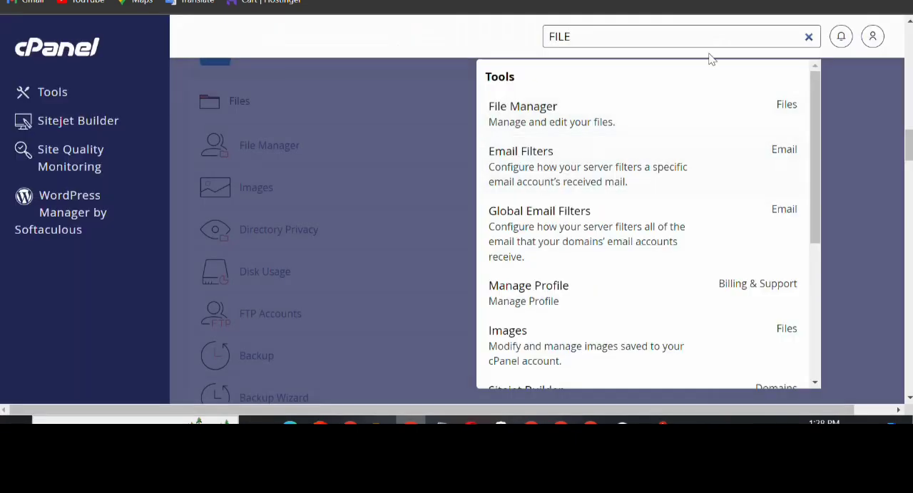
Clear the cPanel tool search, open the Database Wizard and enter dfgdhdsmgh as the new database's name
{"action": "left_click", "coordinate": [808, 39]}
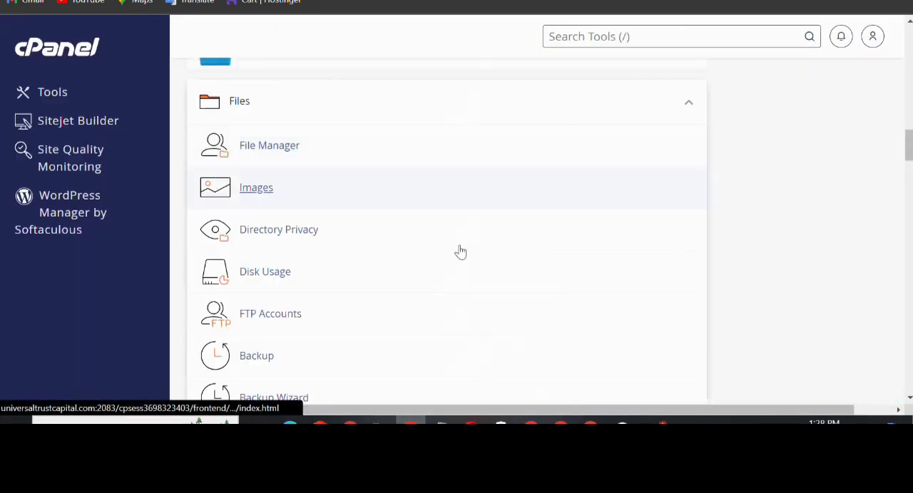
{"action": "scroll", "coordinate": [460, 251], "scroll_direction": "down", "scroll_amount": 3}
{"action": "scroll", "coordinate": [464, 253], "scroll_direction": "down", "scroll_amount": 2}
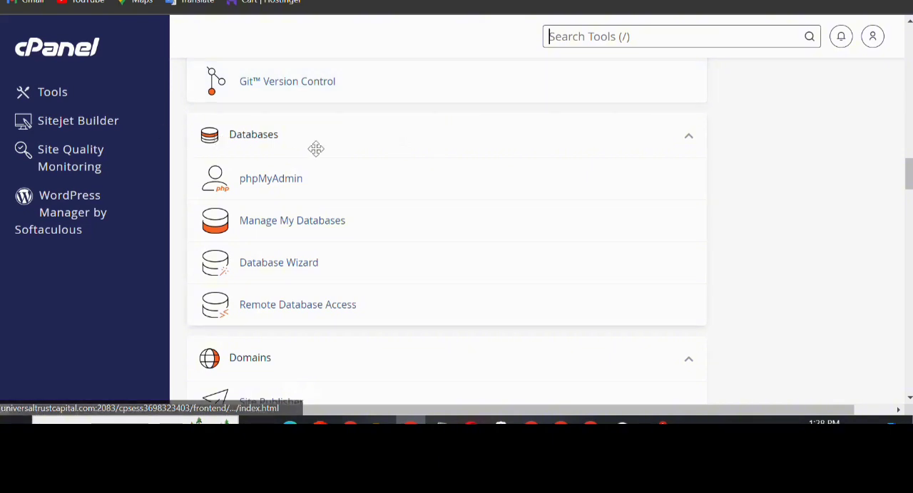
{"action": "left_click", "coordinate": [284, 265]}
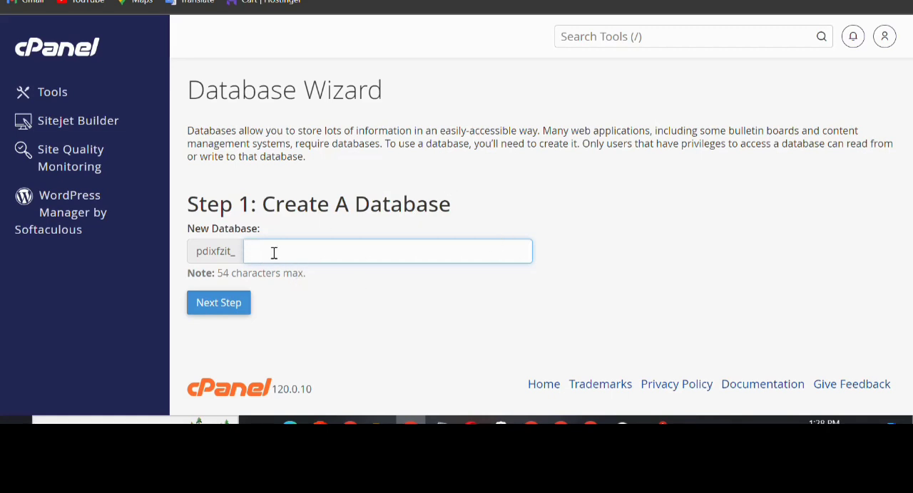
{"action": "type", "text": "dfgdhdsmgh"}
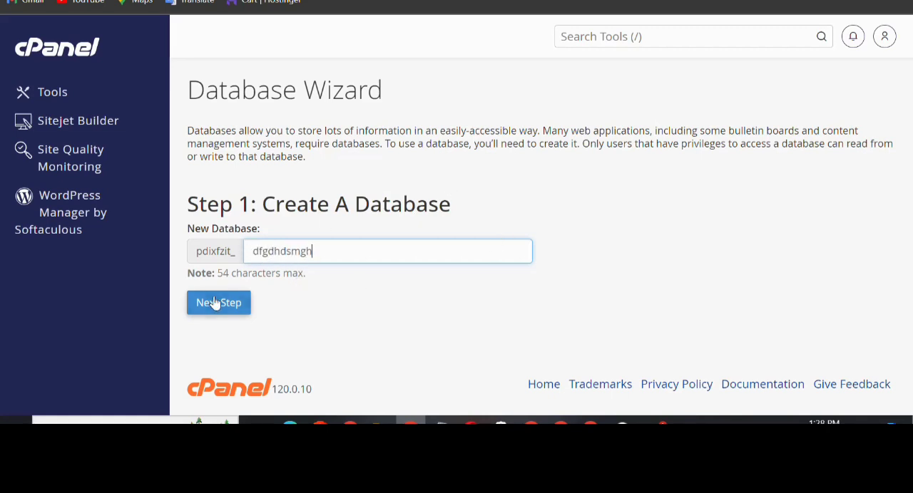
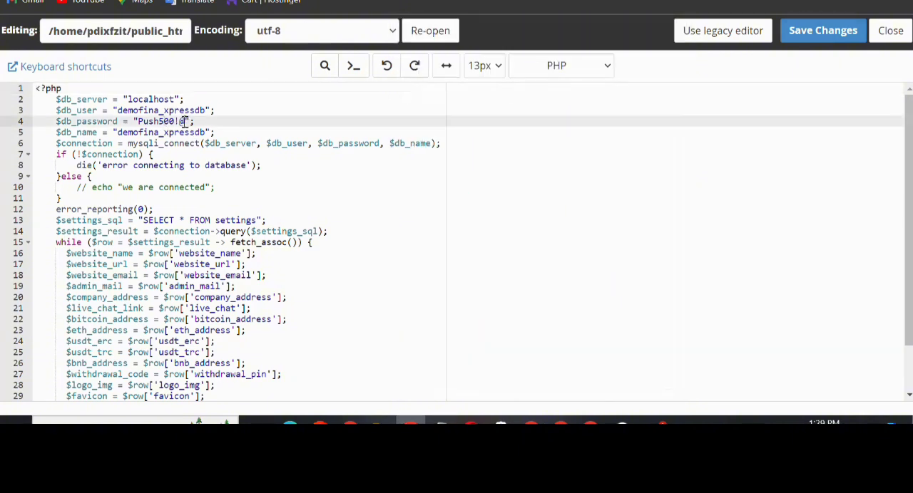
Select the existing $db_password value in connect.php and replace it with the copied database user's password
{"action": "left_click_drag", "start_coordinate": [185, 122], "coordinate": [141, 123]}
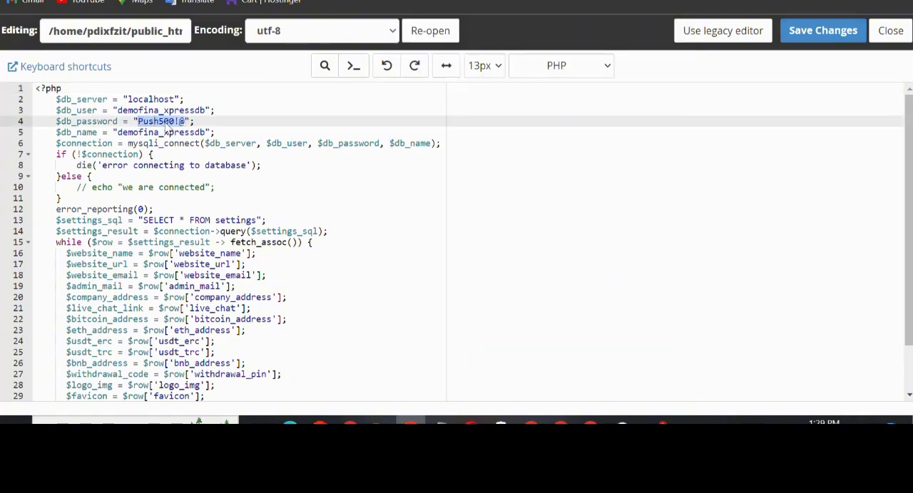
{"action": "right_click", "coordinate": [162, 123]}
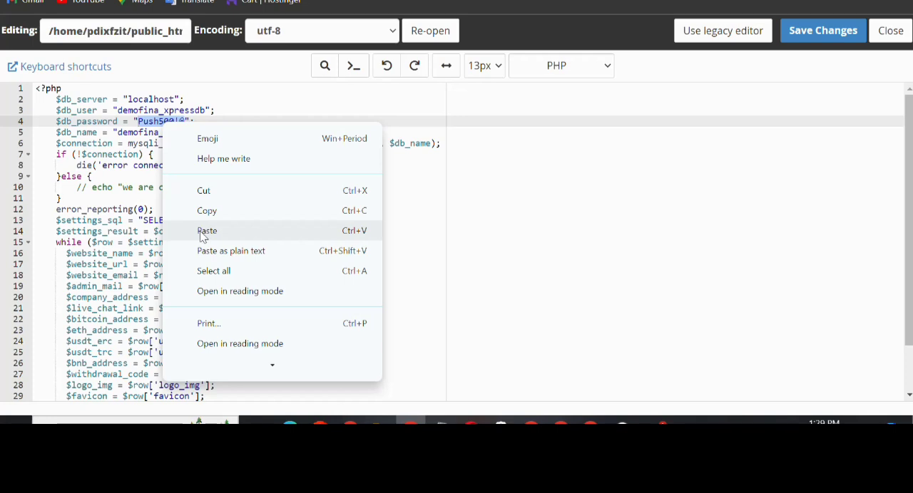
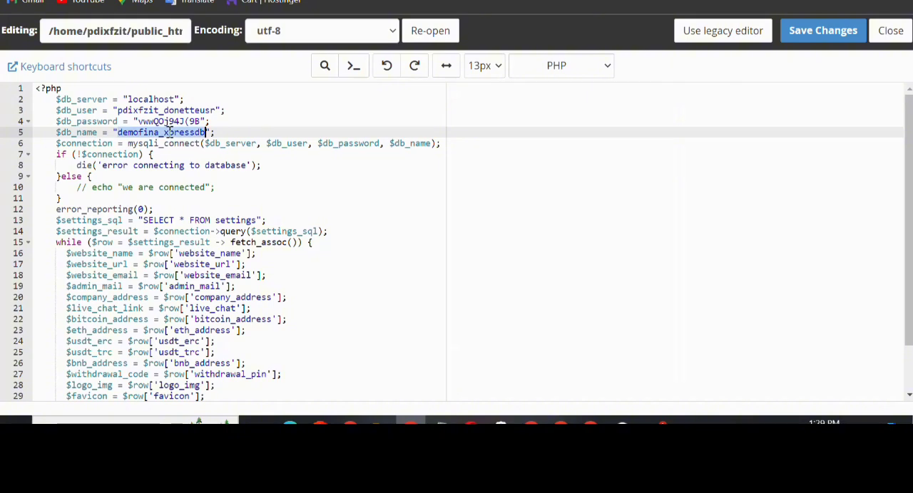
Replace the $db_name value in connect.php with pdixfzit_donatddddb and save the file
{"action": "right_click", "coordinate": [169, 133]}
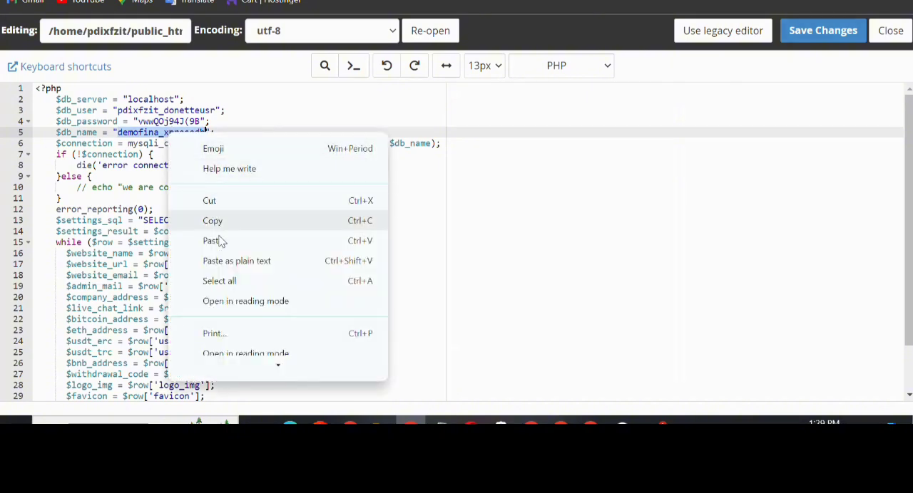
{"action": "left_click", "coordinate": [212, 240]}
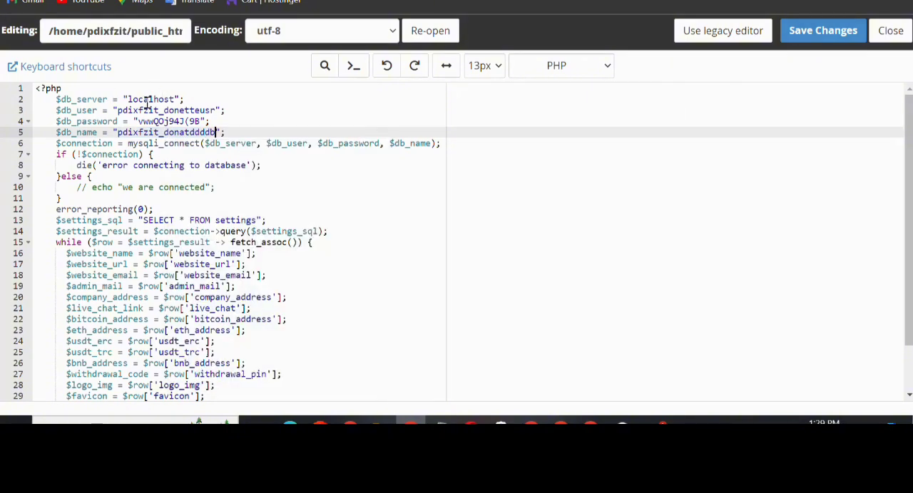
{"action": "scroll", "coordinate": [332, 240], "scroll_direction": "down", "scroll_amount": 2}
{"action": "scroll", "coordinate": [496, 237], "scroll_direction": "up", "scroll_amount": 2}
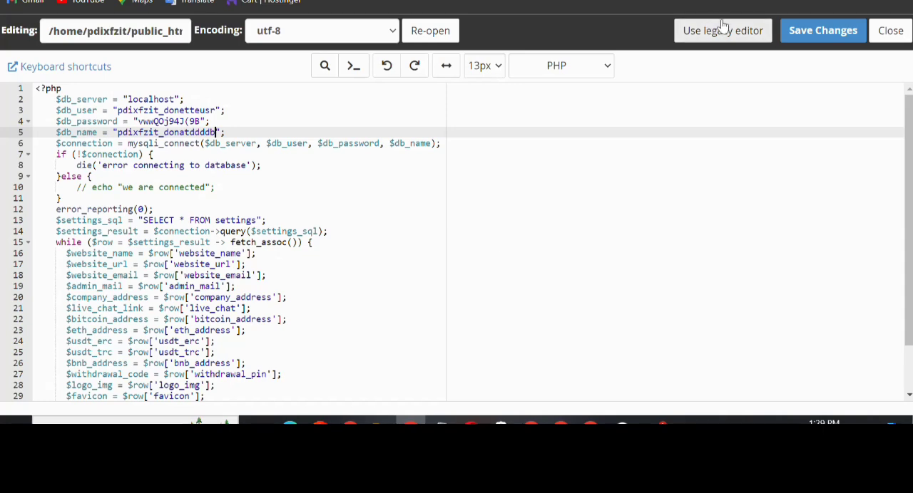
{"action": "left_click", "coordinate": [805, 32]}
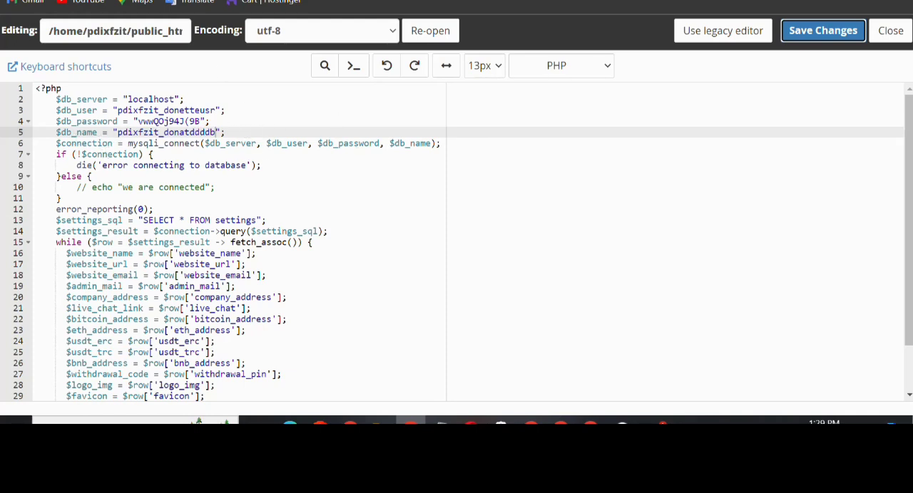
Open phpMyAdmin from the cPanel database tools and select the pdixfzit_donatddddb database
{"action": "left_click", "coordinate": [182, 0]}
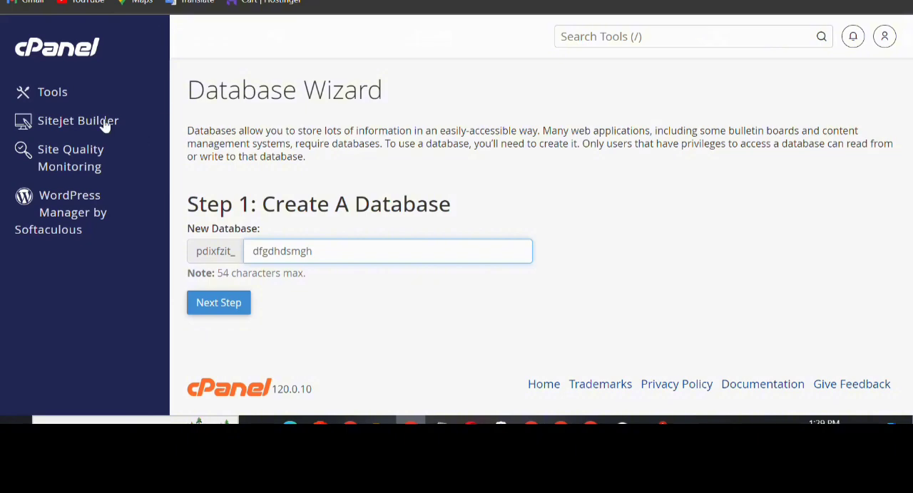
{"action": "left_click", "coordinate": [60, 95]}
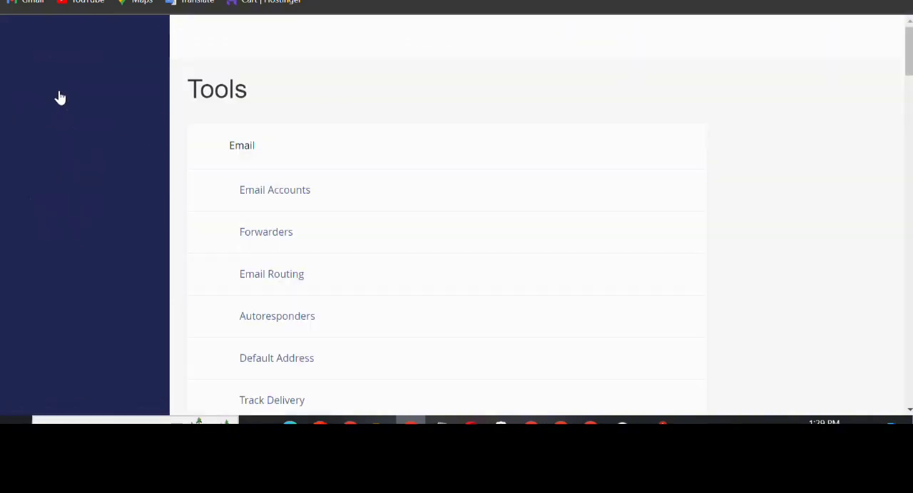
{"action": "scroll", "coordinate": [403, 121], "scroll_direction": "down", "scroll_amount": 5}
{"action": "scroll", "coordinate": [405, 124], "scroll_direction": "down", "scroll_amount": 20}
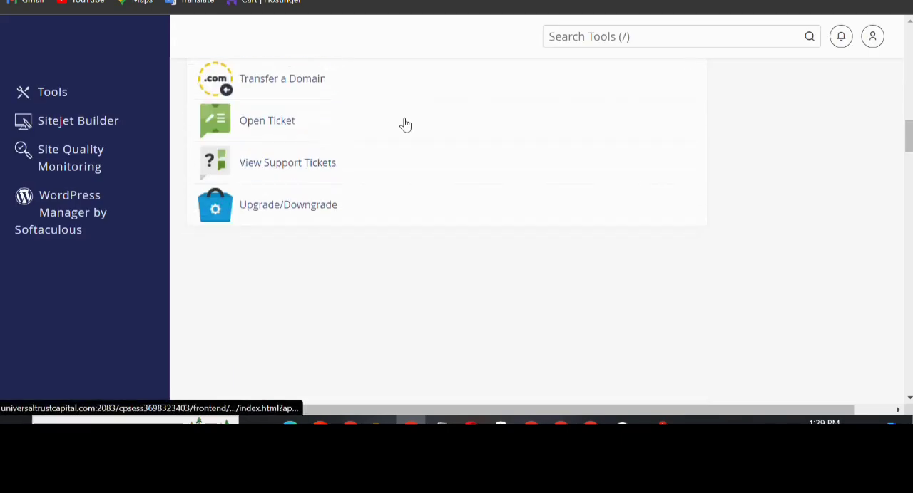
{"action": "scroll", "coordinate": [405, 125], "scroll_direction": "down", "scroll_amount": 2}
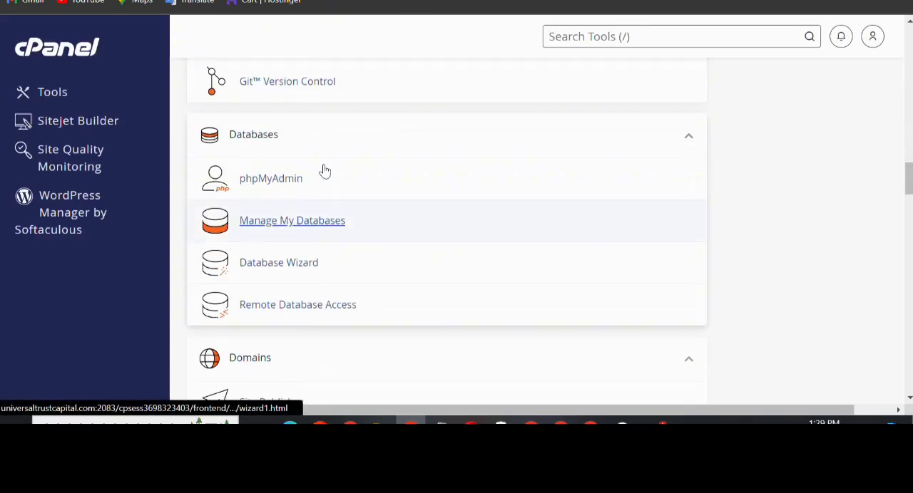
{"action": "left_click", "coordinate": [275, 186]}
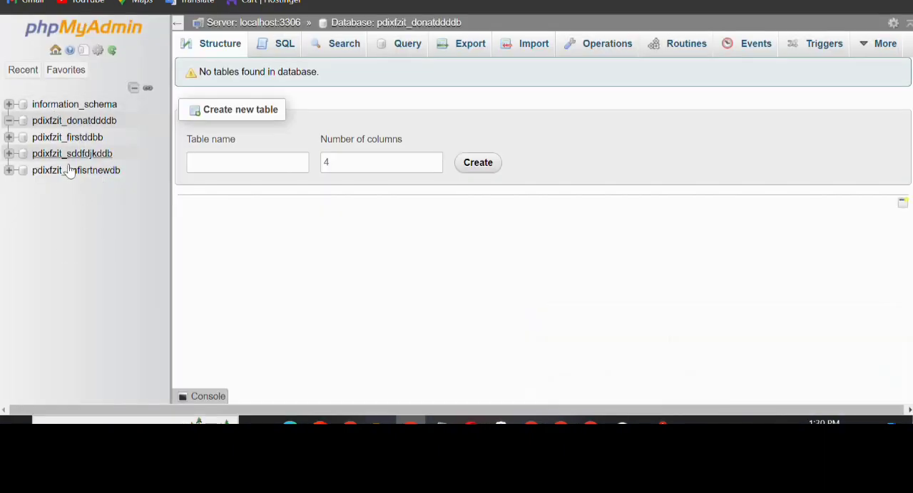
{"action": "left_click", "coordinate": [74, 122]}
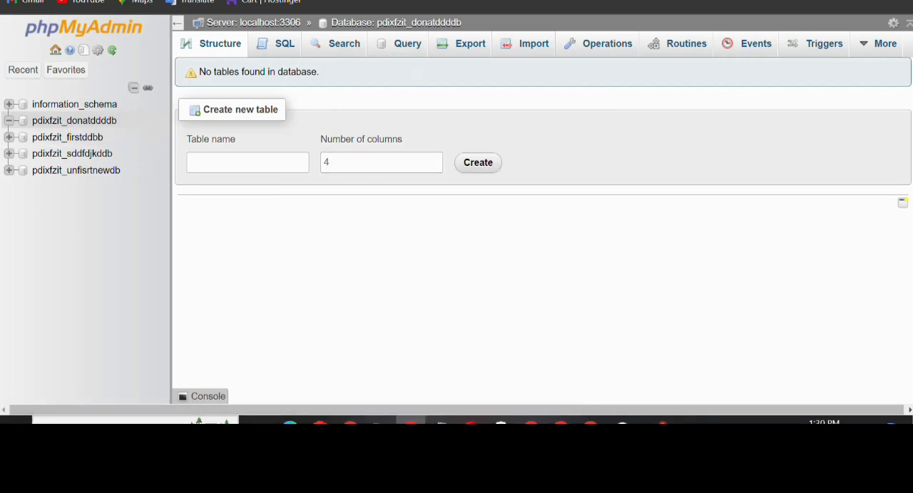
Import the downloaded database (11).sql file into pdixfzit_donatddddb with the default import options
{"action": "left_click", "coordinate": [531, 47]}
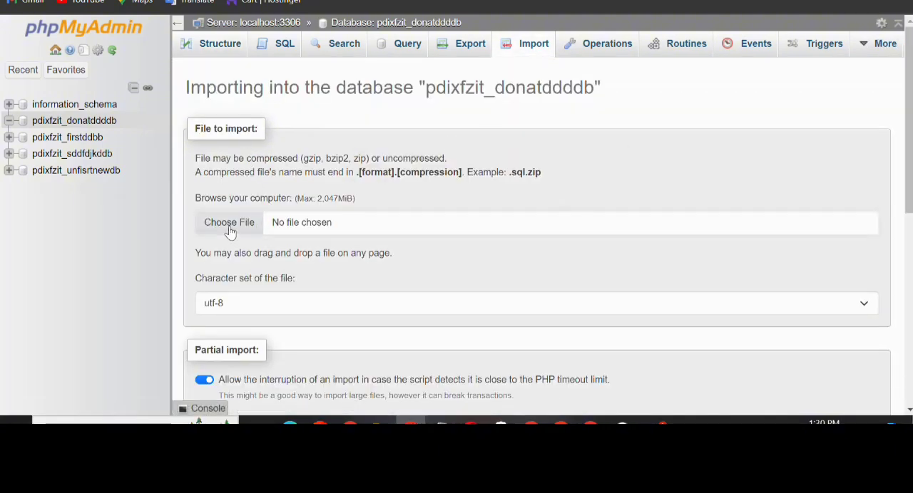
{"action": "left_click", "coordinate": [230, 225]}
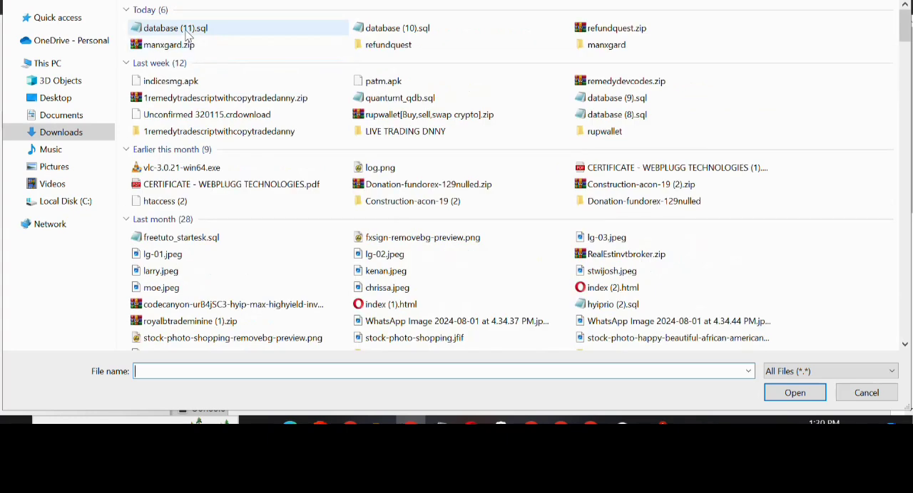
{"action": "double_click", "coordinate": [187, 34]}
{"action": "scroll", "coordinate": [395, 223], "scroll_direction": "down", "scroll_amount": 10}
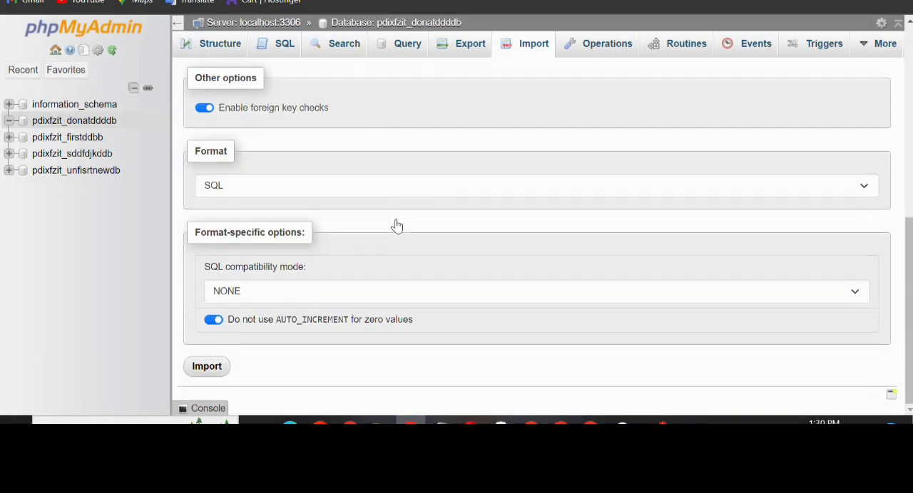
{"action": "left_click", "coordinate": [205, 370]}
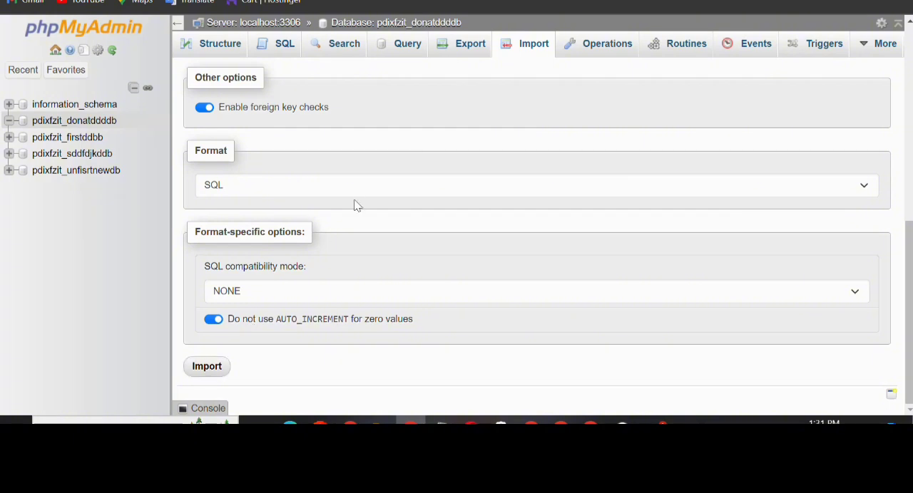
Check the admin setup and mailing notes in how to install.txt in Notepad, and return to phpMyAdmin in the browser
{"action": "mouse_move", "coordinate": [440, 422]}
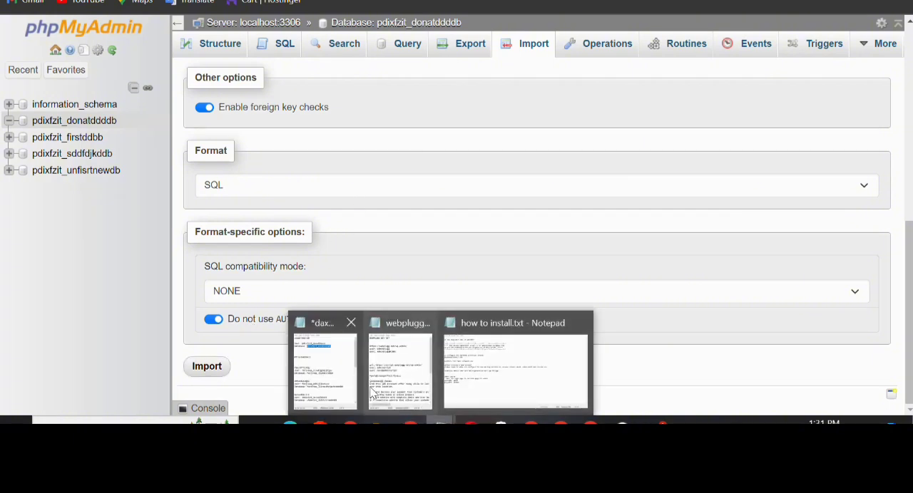
{"action": "left_click", "coordinate": [502, 382]}
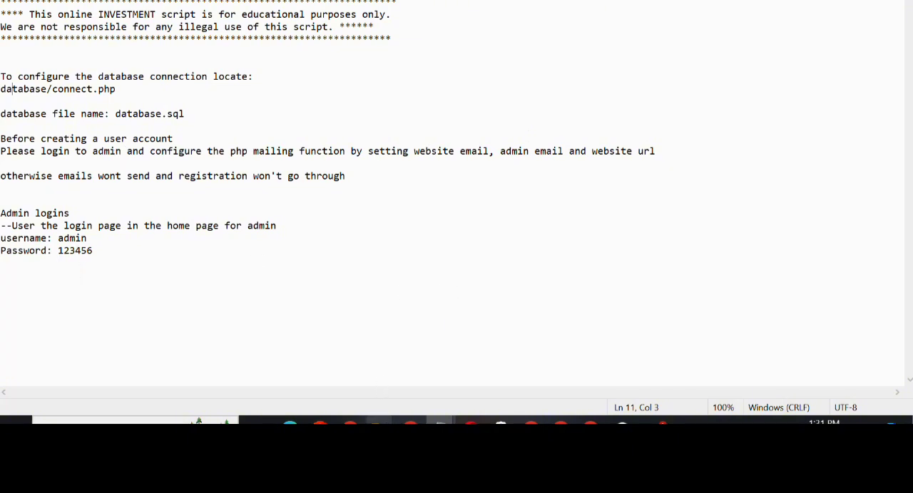
{"action": "left_click", "coordinate": [410, 422]}
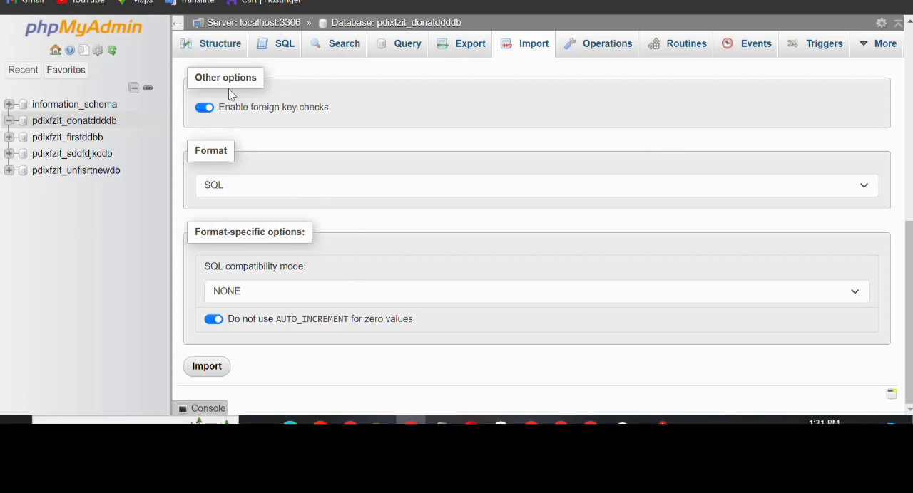
{"action": "key", "text": "ctrl+Tab"}
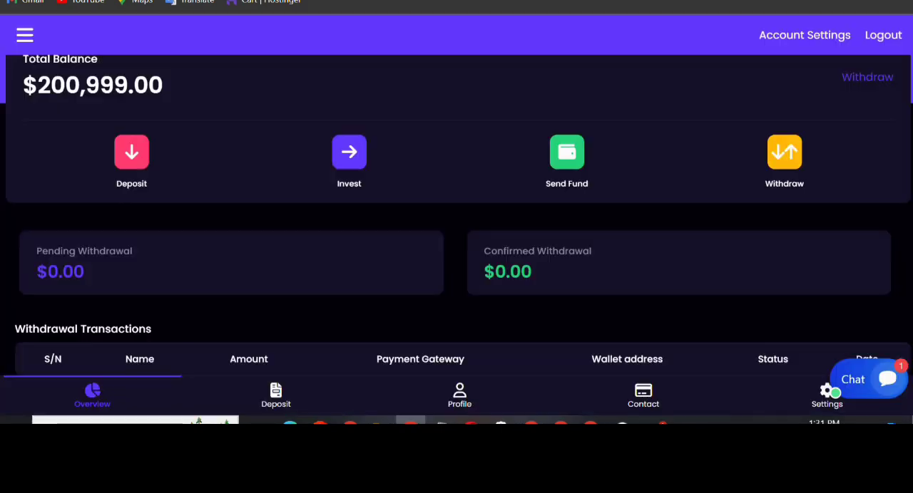
{"action": "key", "text": "ctrl+Tab"}
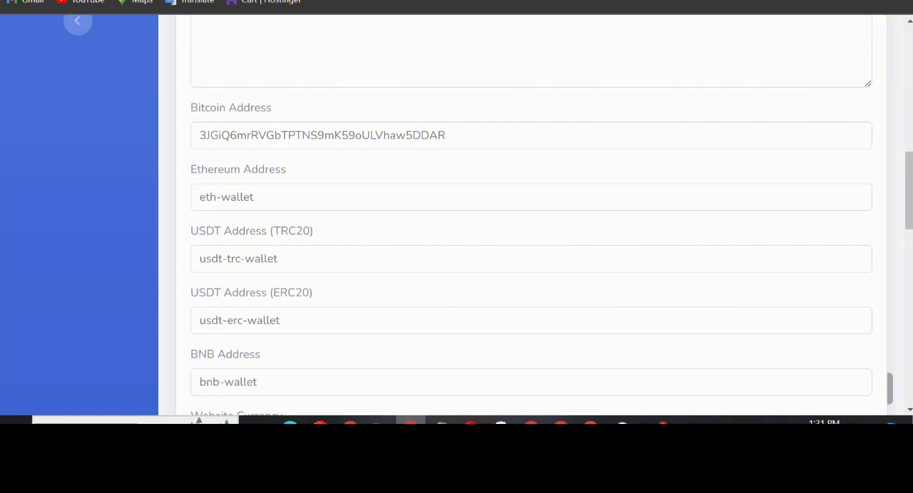
{"action": "type", "text": "vest"}
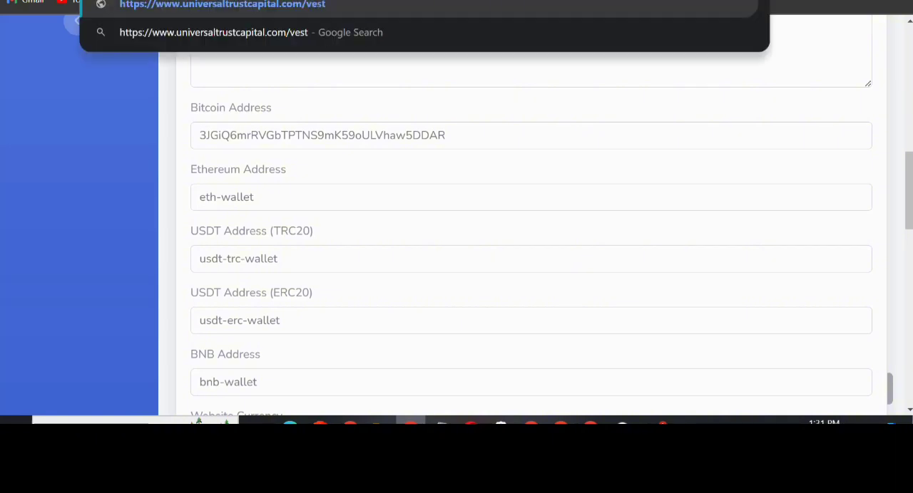
{"action": "key", "text": "Return"}
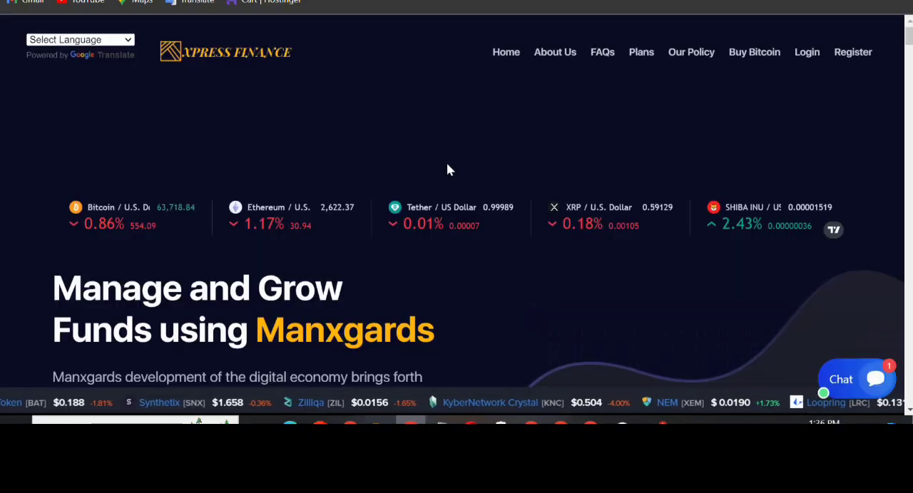
{"action": "scroll", "coordinate": [447, 169], "scroll_direction": "down", "scroll_amount": 3}
{"action": "scroll", "coordinate": [446, 169], "scroll_direction": "down", "scroll_amount": 15}
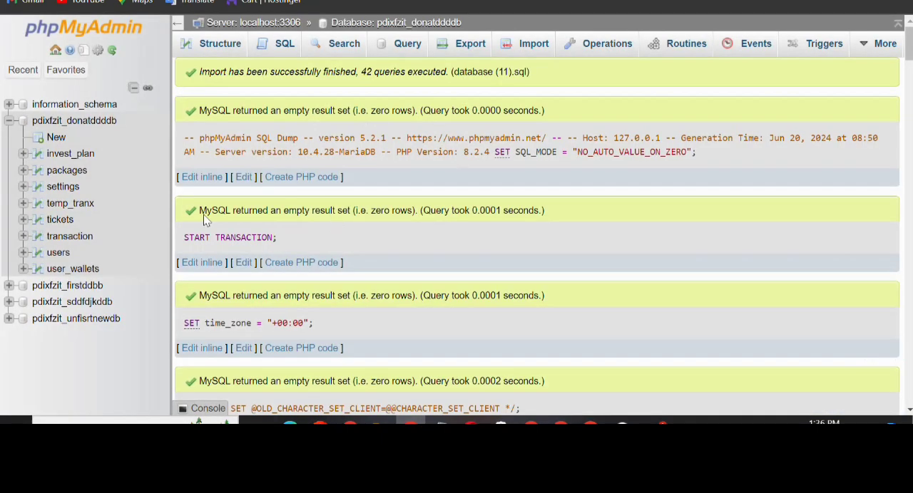
Review the query results of the SQL import in phpMyAdmin and return to the vest site
{"action": "scroll", "coordinate": [306, 183], "scroll_direction": "down", "scroll_amount": 15}
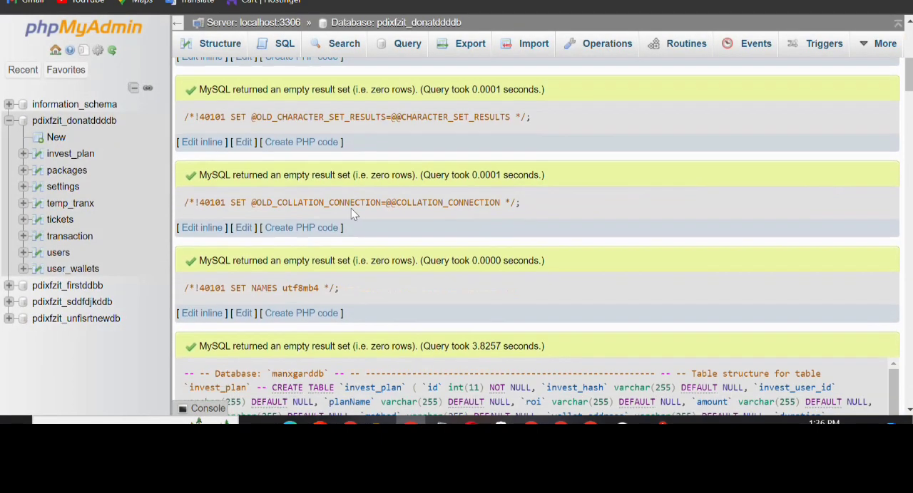
{"action": "scroll", "coordinate": [714, 214], "scroll_direction": "up", "scroll_amount": 8}
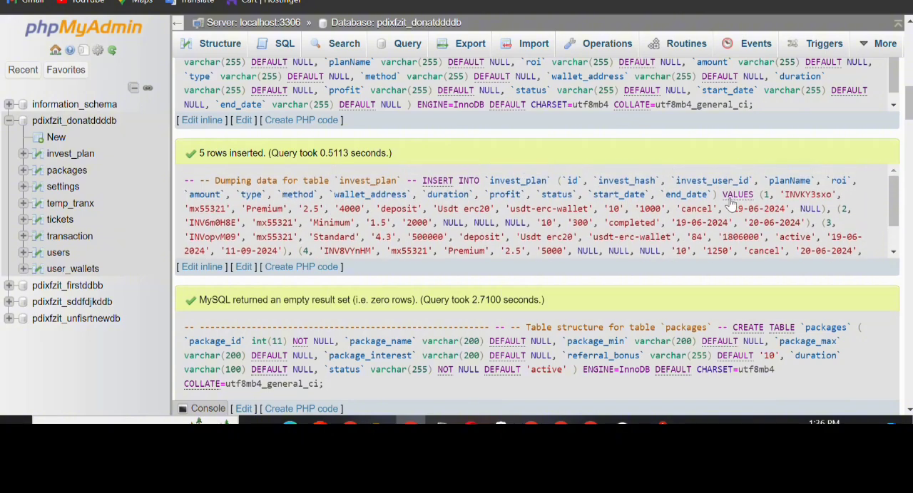
{"action": "left_click", "coordinate": [717, 1]}
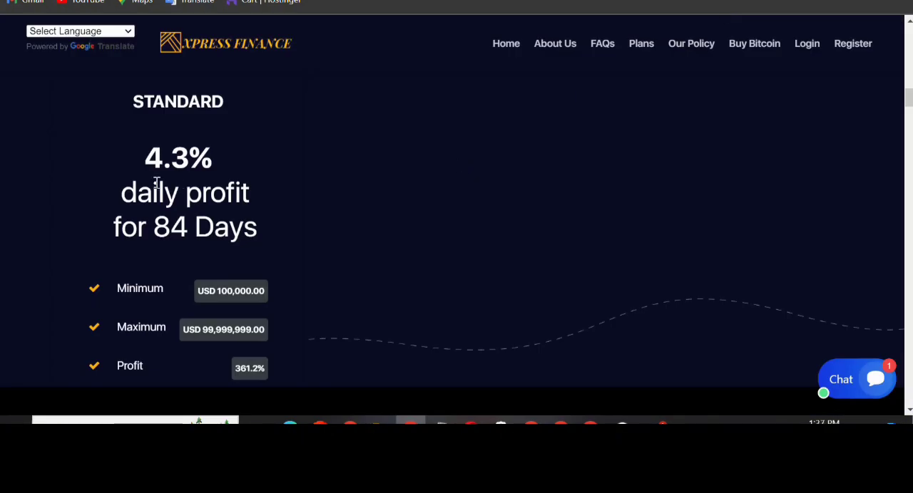
Examine the installed site's homepage, including the investment plans, about section, card offer and frequently asked questions
{"action": "scroll", "coordinate": [278, 210], "scroll_direction": "down", "scroll_amount": 20}
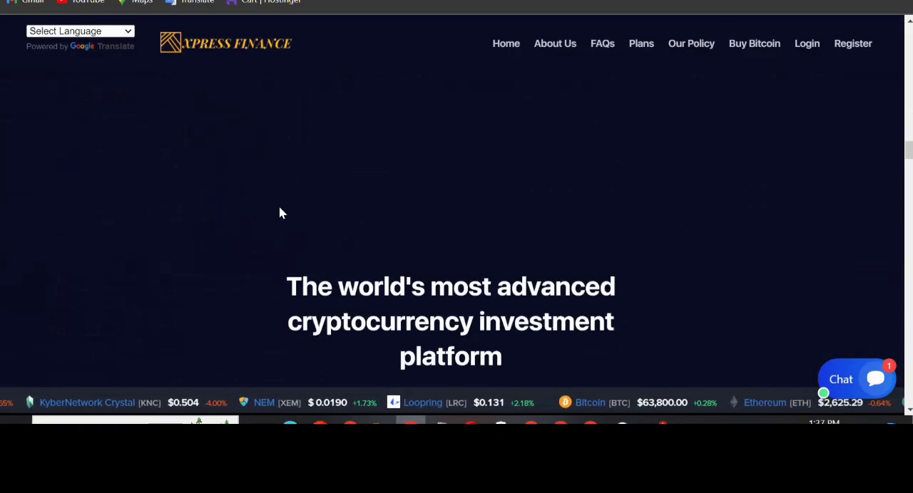
{"action": "scroll", "coordinate": [279, 213], "scroll_direction": "down", "scroll_amount": 15}
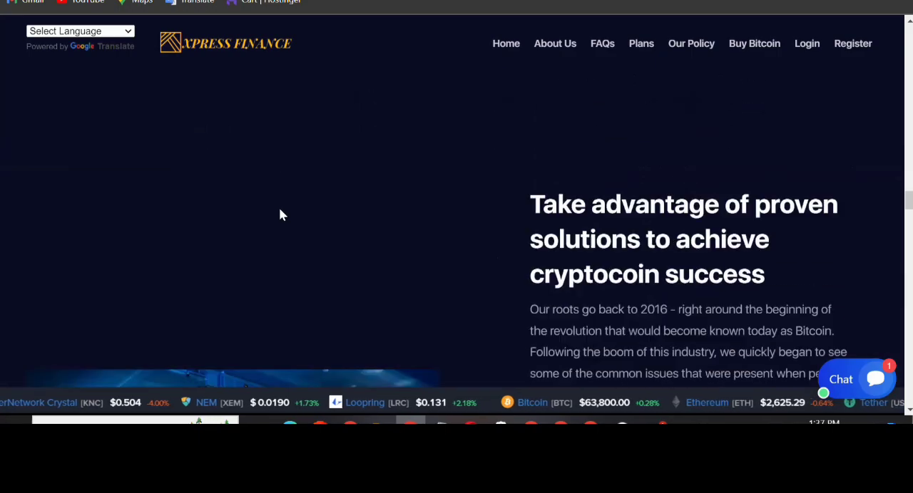
{"action": "scroll", "coordinate": [279, 214], "scroll_direction": "down", "scroll_amount": 10}
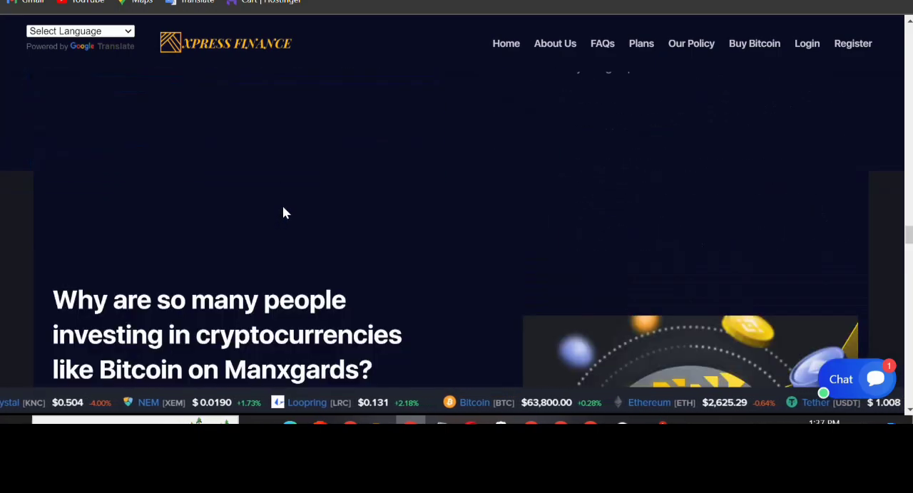
{"action": "scroll", "coordinate": [316, 207], "scroll_direction": "down", "scroll_amount": 5}
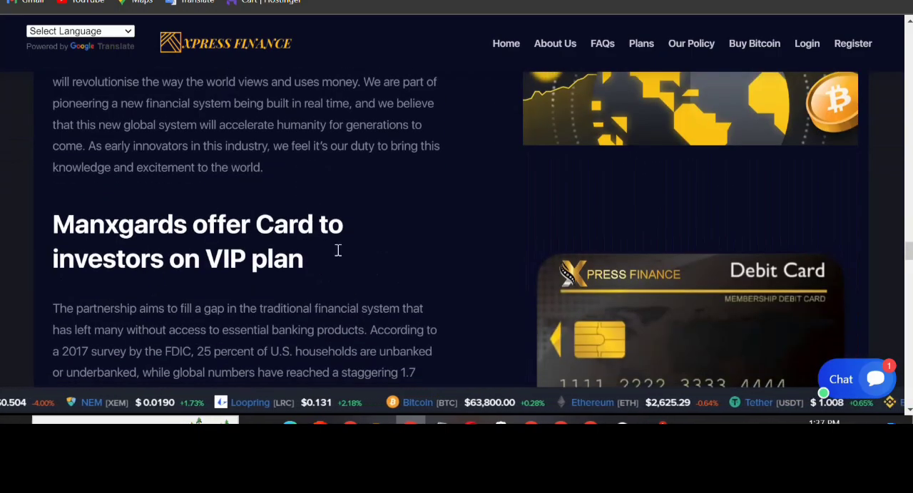
{"action": "scroll", "coordinate": [338, 250], "scroll_direction": "down", "scroll_amount": 10}
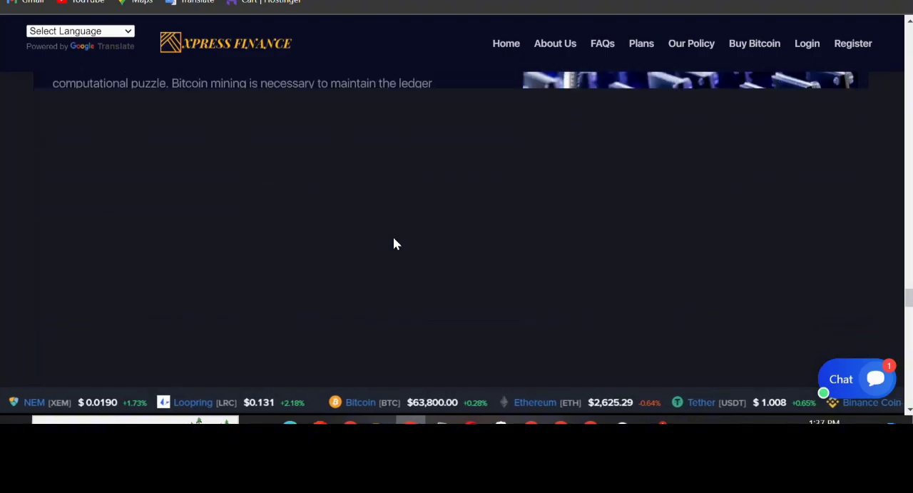
{"action": "scroll", "coordinate": [394, 240], "scroll_direction": "down", "scroll_amount": 15}
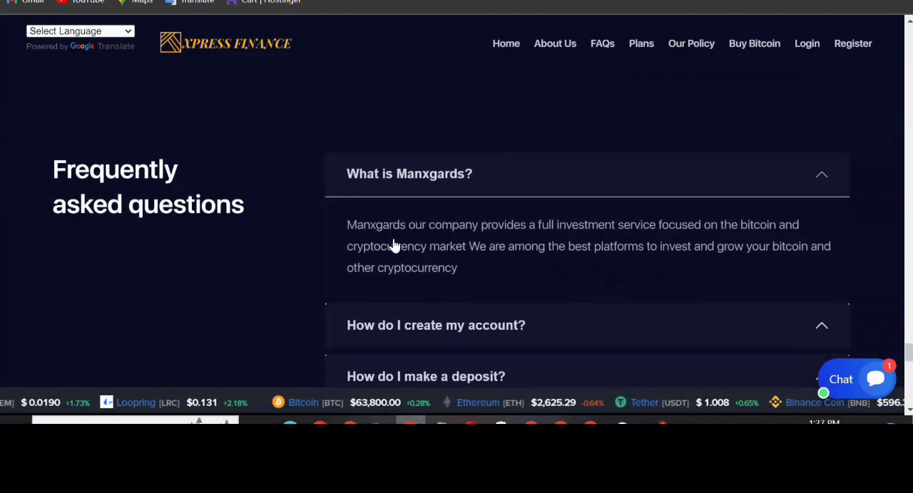
{"action": "scroll", "coordinate": [392, 242], "scroll_direction": "down", "scroll_amount": 8}
{"action": "scroll", "coordinate": [396, 242], "scroll_direction": "up", "scroll_amount": 10}
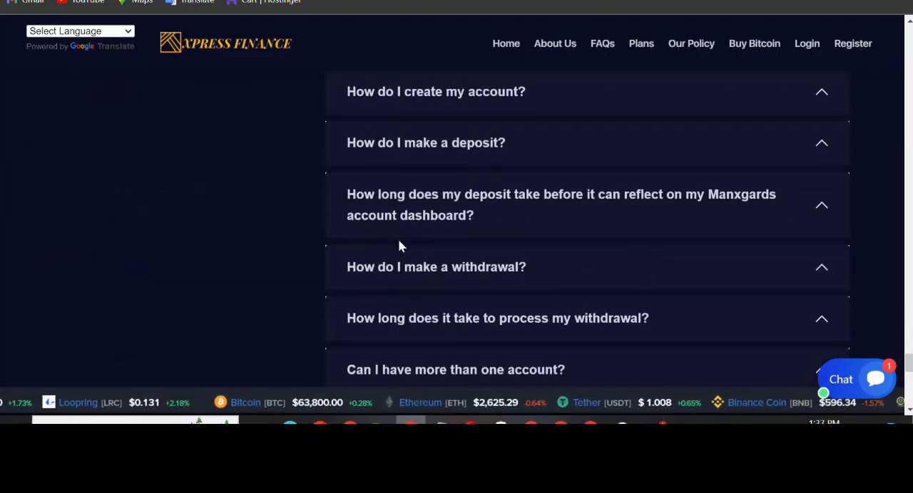
{"action": "scroll", "coordinate": [391, 241], "scroll_direction": "up", "scroll_amount": 20}
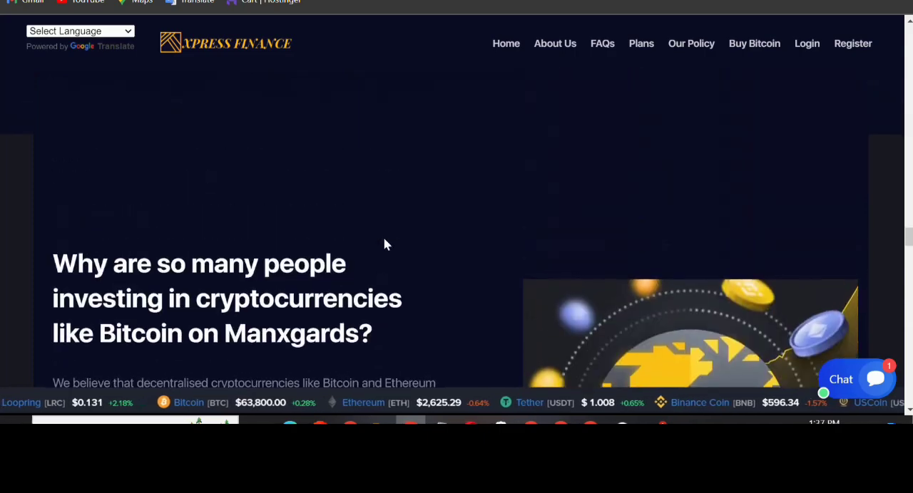
{"action": "scroll", "coordinate": [384, 242], "scroll_direction": "up", "scroll_amount": 15}
{"action": "scroll", "coordinate": [384, 240], "scroll_direction": "down", "scroll_amount": 4}
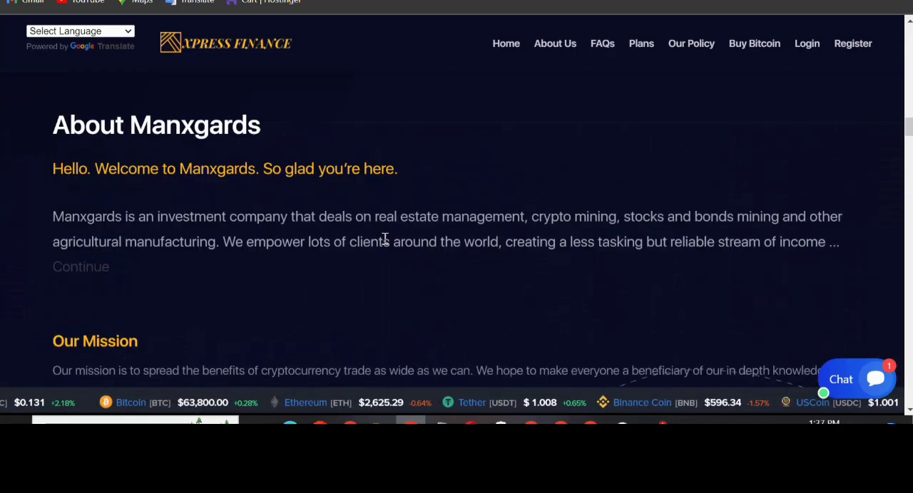
{"action": "scroll", "coordinate": [384, 238], "scroll_direction": "down", "scroll_amount": 5}
{"action": "scroll", "coordinate": [384, 238], "scroll_direction": "up", "scroll_amount": 10}
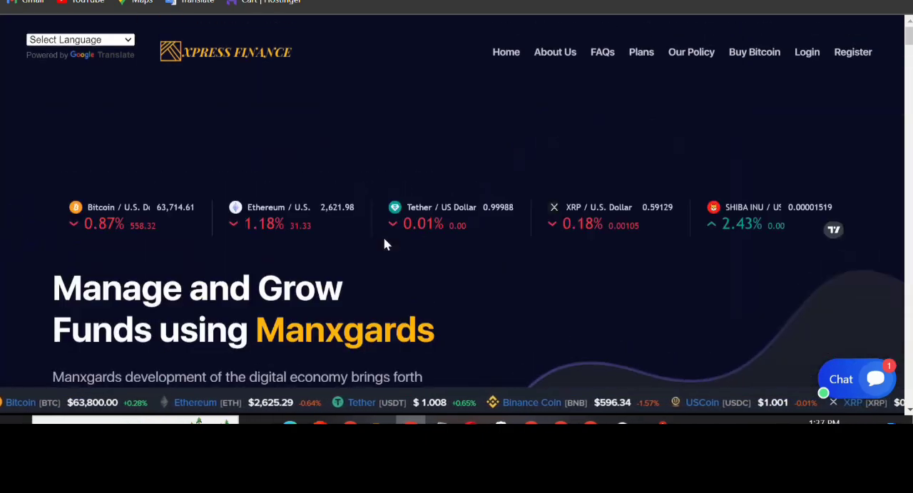
Open the site's login page, copy the admin password from how to install.txt, and return to the Sign In page
{"action": "left_click", "coordinate": [804, 57]}
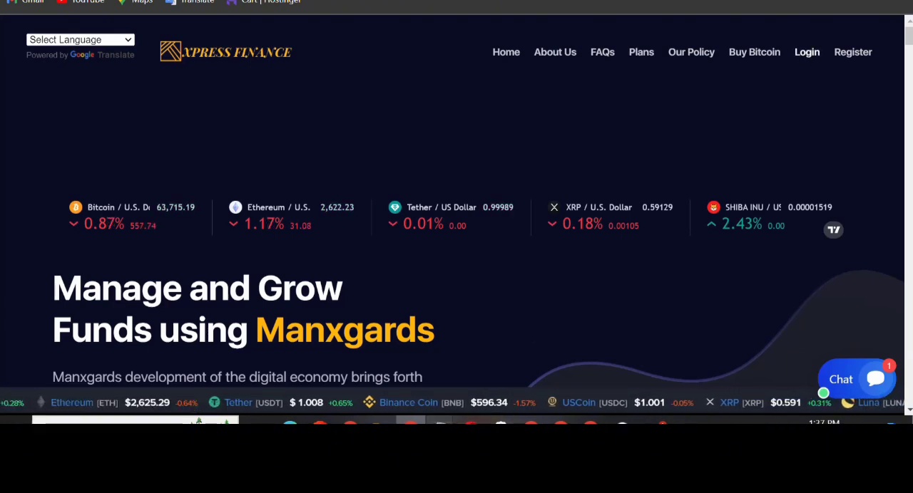
{"action": "mouse_move", "coordinate": [440, 422]}
{"action": "left_click", "coordinate": [482, 366]}
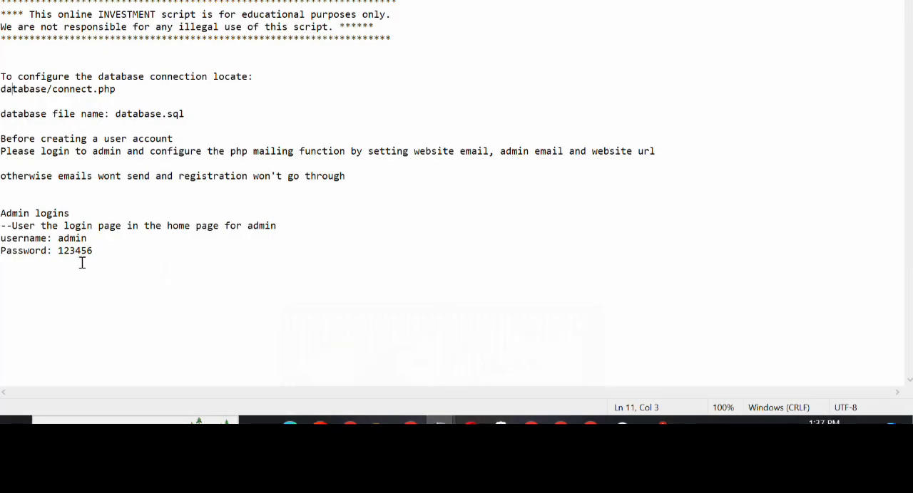
{"action": "double_click", "coordinate": [72, 251]}
{"action": "right_click", "coordinate": [73, 251]}
{"action": "left_click", "coordinate": [89, 93]}
{"action": "mouse_move", "coordinate": [411, 422]}
{"action": "left_click", "coordinate": [457, 355]}
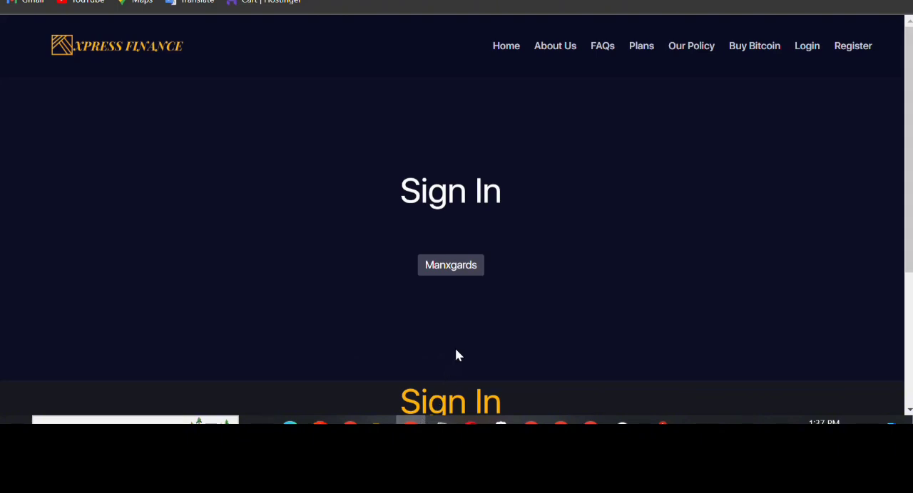
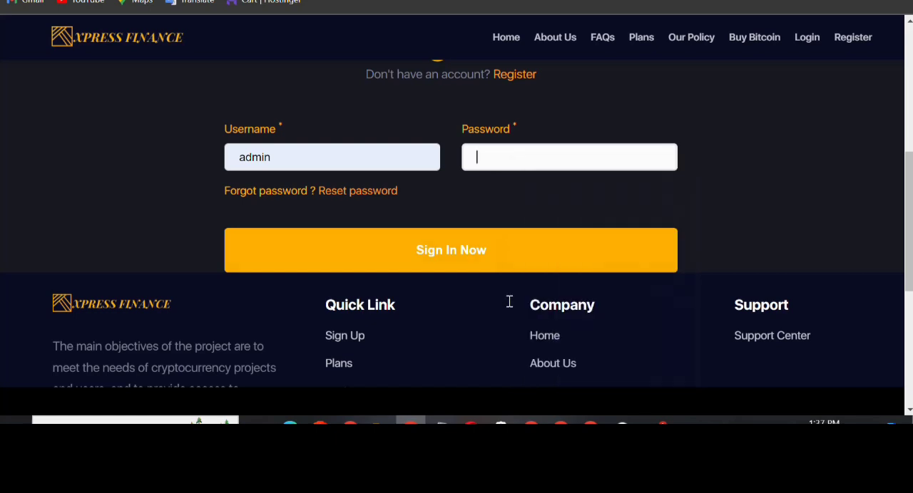
Sign in to the site as admin with the copied account password and continue to the admin dashboard
{"action": "key", "text": "ctrl+v"}
{"action": "left_click", "coordinate": [432, 256]}
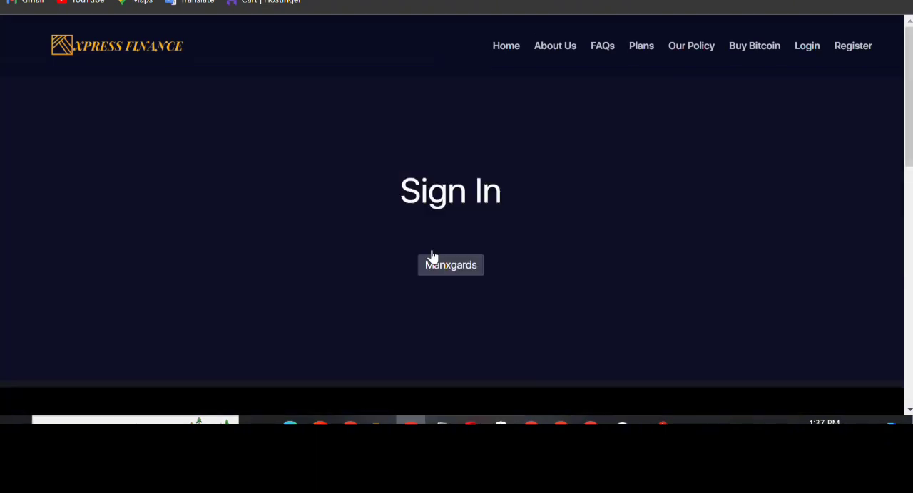
{"action": "left_click", "coordinate": [584, 310]}
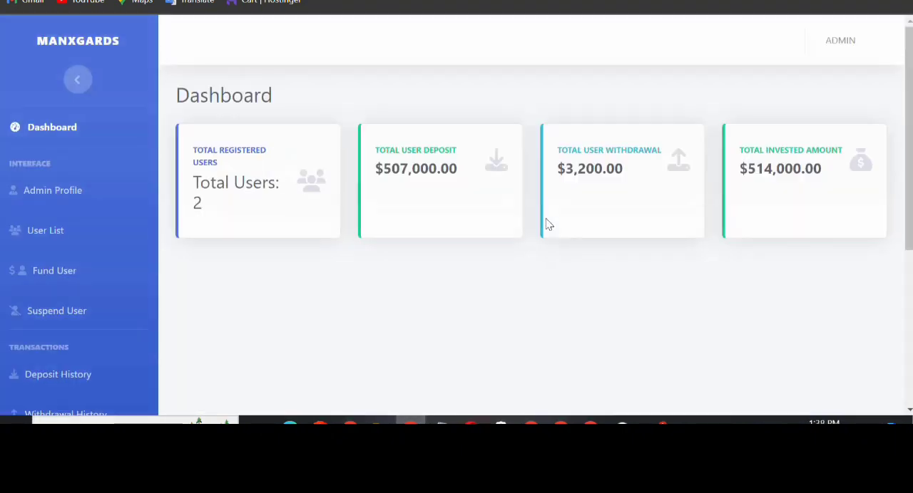
Look over the admin dashboard's menu and open the Website Setting page
{"action": "scroll", "coordinate": [126, 206], "scroll_direction": "down", "scroll_amount": 4}
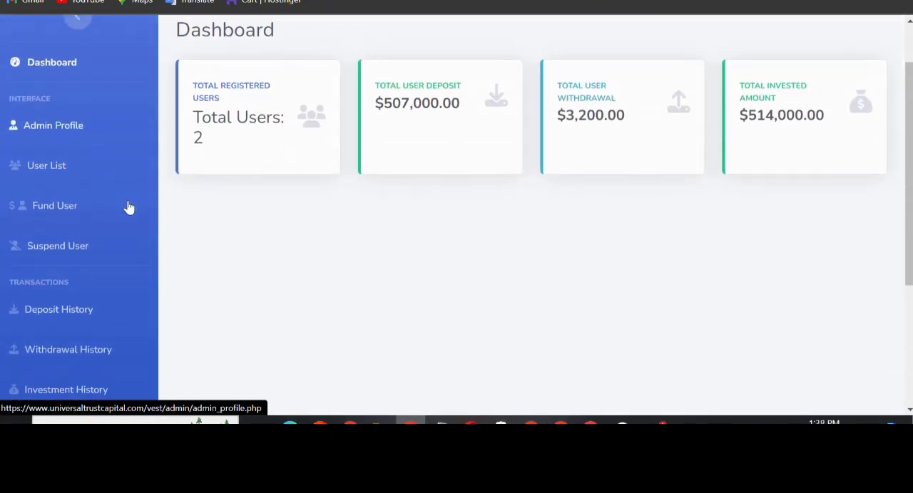
{"action": "scroll", "coordinate": [112, 235], "scroll_direction": "up", "scroll_amount": 4}
{"action": "scroll", "coordinate": [111, 242], "scroll_direction": "down", "scroll_amount": 4}
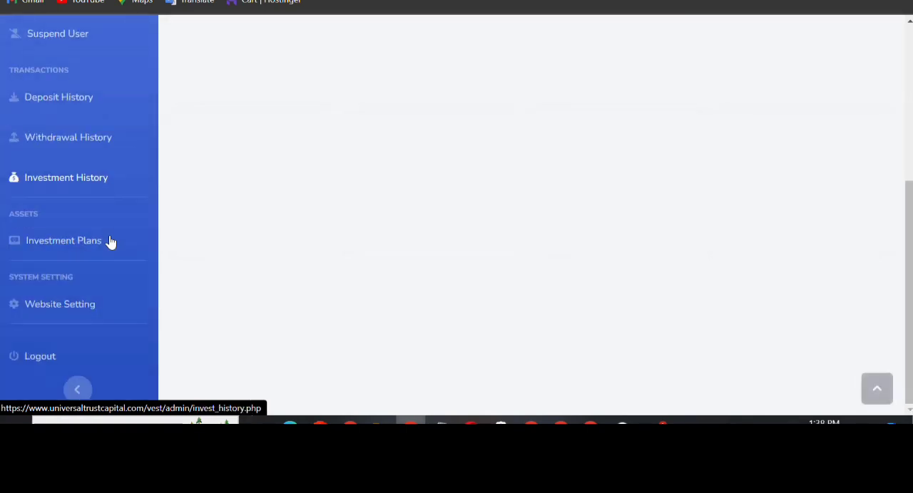
{"action": "left_click", "coordinate": [52, 313]}
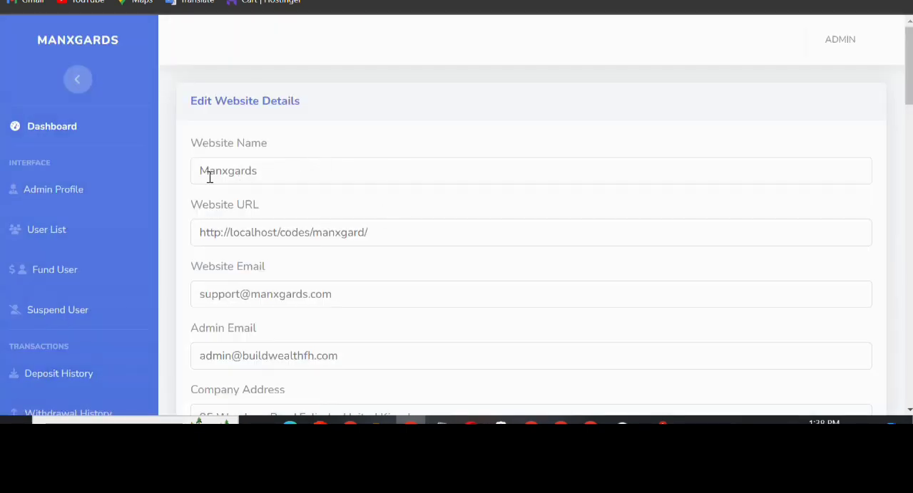
Review the Website Name and Website URL fields in the website details form
{"action": "left_click_drag", "start_coordinate": [198, 171], "coordinate": [316, 171]}
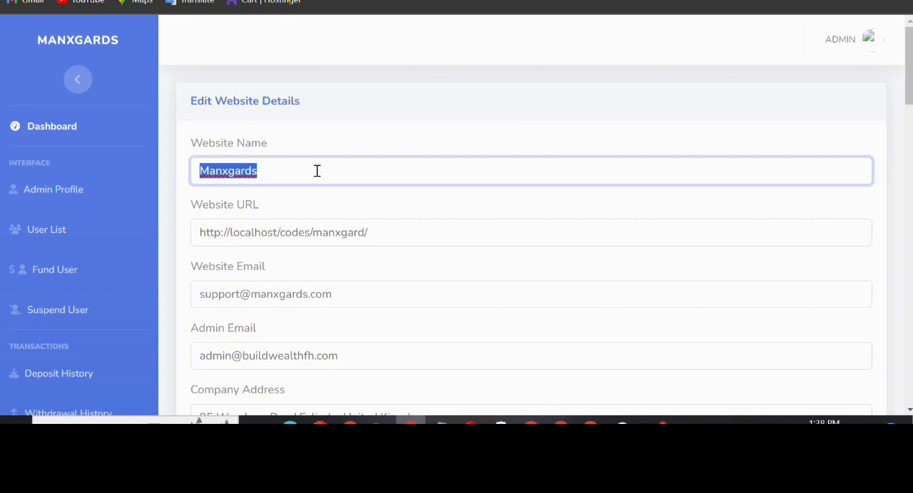
{"action": "scroll", "coordinate": [316, 171], "scroll_direction": "down", "scroll_amount": 1}
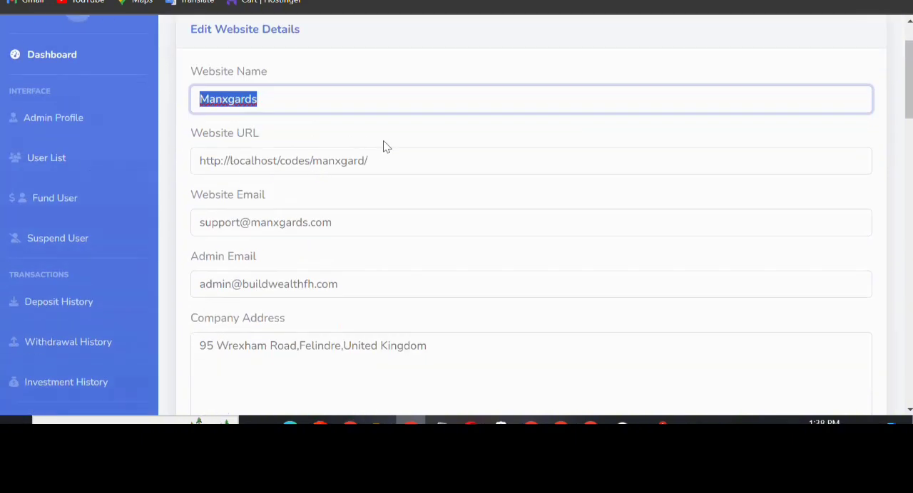
{"action": "left_click_drag", "start_coordinate": [366, 159], "coordinate": [197, 165]}
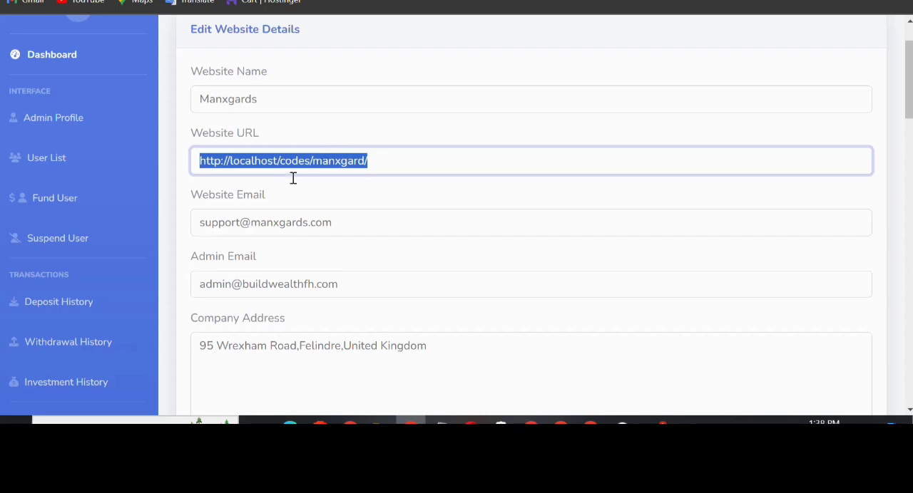
Switch to cPanel, look through its database, email and file tools, and return to the website details form
{"action": "left_click", "coordinate": [278, 1]}
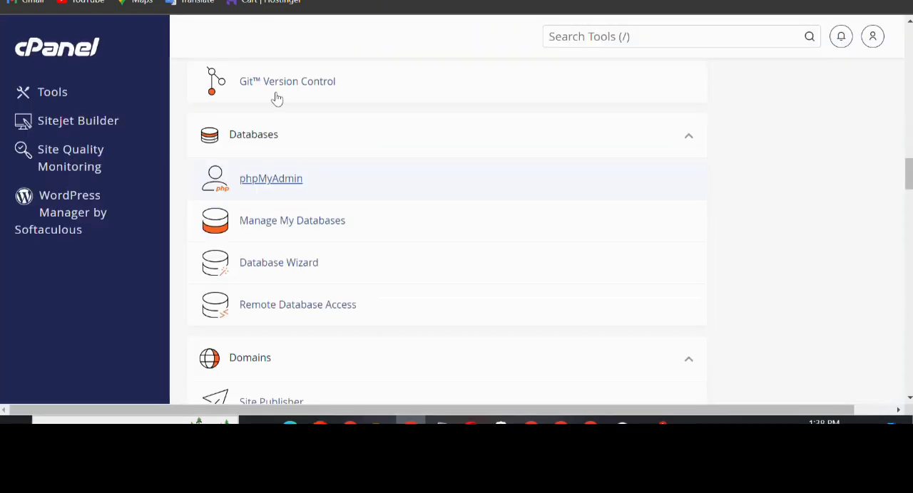
{"action": "scroll", "coordinate": [270, 148], "scroll_direction": "up", "scroll_amount": 14}
{"action": "scroll", "coordinate": [290, 153], "scroll_direction": "up", "scroll_amount": 10}
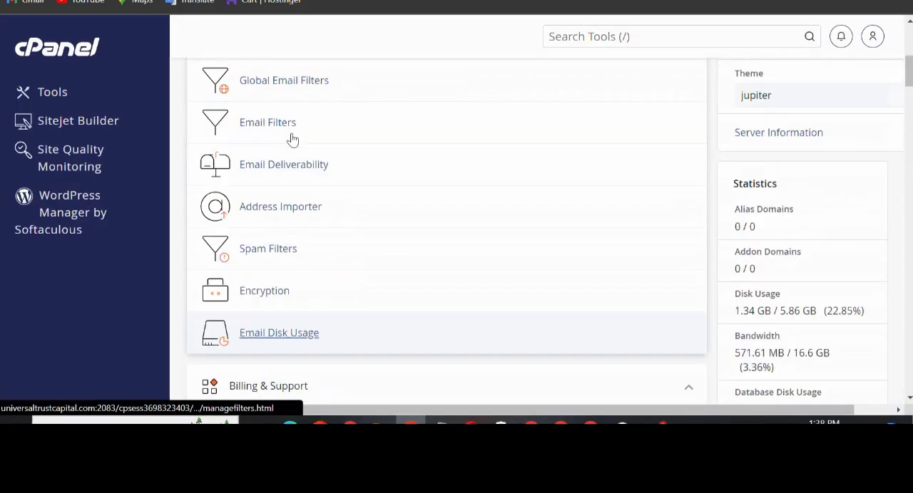
{"action": "scroll", "coordinate": [275, 175], "scroll_direction": "down", "scroll_amount": 10}
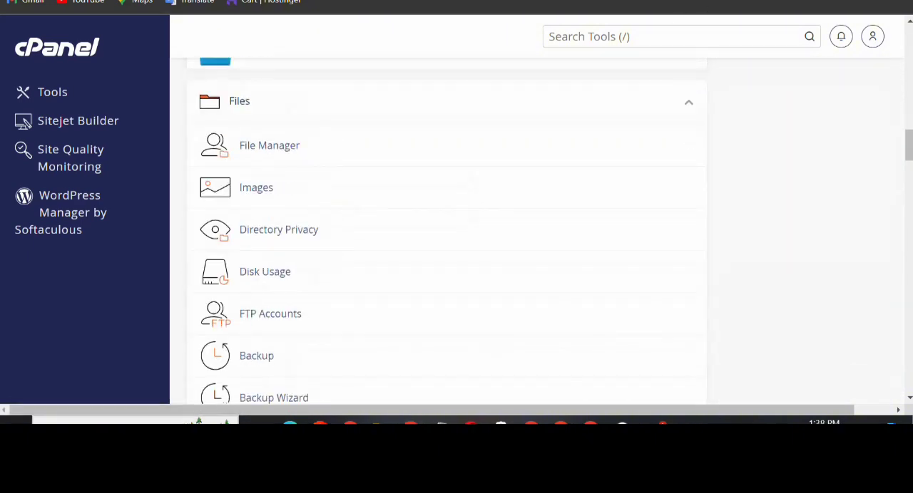
{"action": "left_click", "coordinate": [410, 423]}
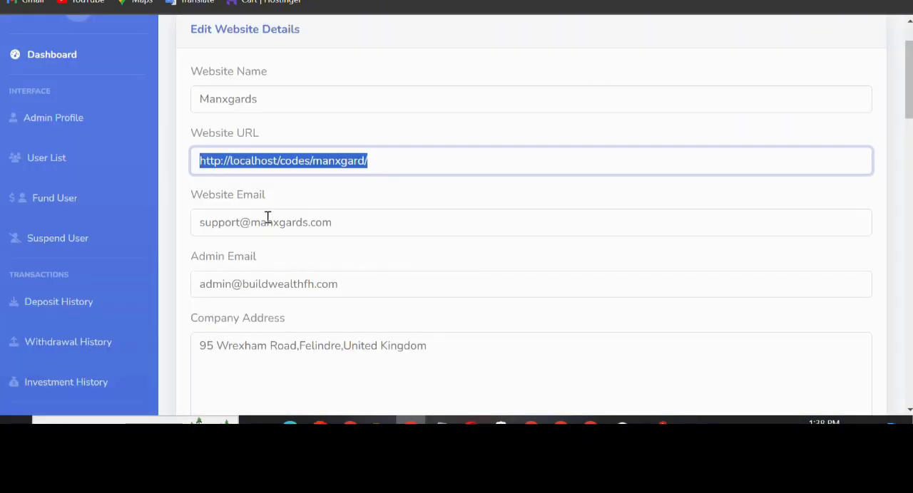
Review the website email, admin email, company address and live chat script in the website details form
{"action": "scroll", "coordinate": [288, 291], "scroll_direction": "down", "scroll_amount": 4}
{"action": "scroll", "coordinate": [360, 155], "scroll_direction": "up", "scroll_amount": 2}
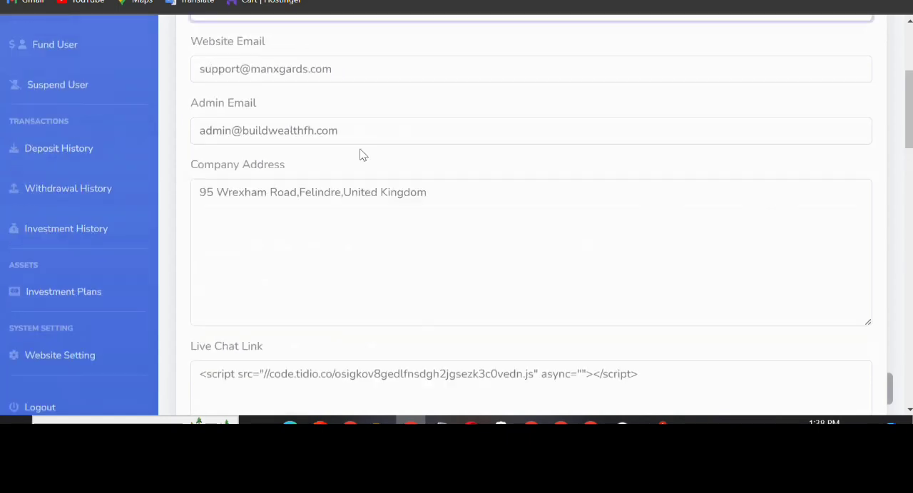
{"action": "scroll", "coordinate": [360, 155], "scroll_direction": "up", "scroll_amount": 1}
{"action": "triple_click", "coordinate": [213, 201]}
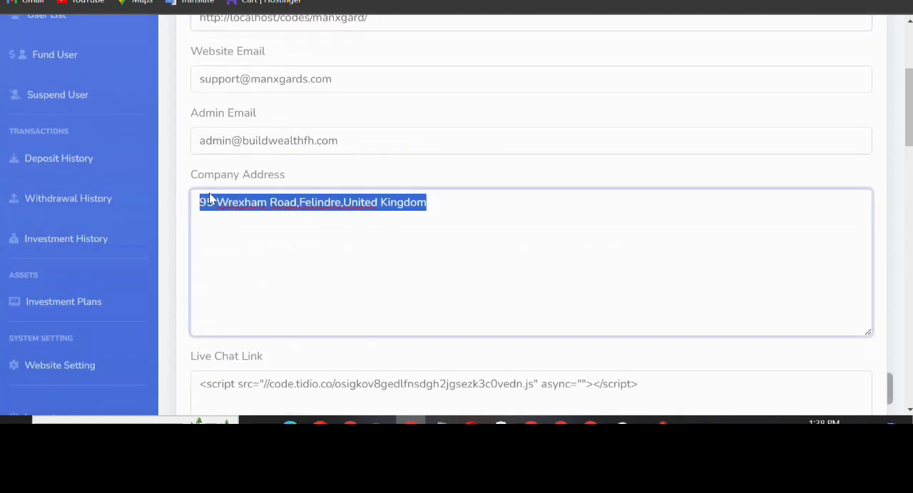
{"action": "scroll", "coordinate": [592, 278], "scroll_direction": "down", "scroll_amount": 2}
{"action": "left_click_drag", "start_coordinate": [728, 242], "coordinate": [169, 231]}
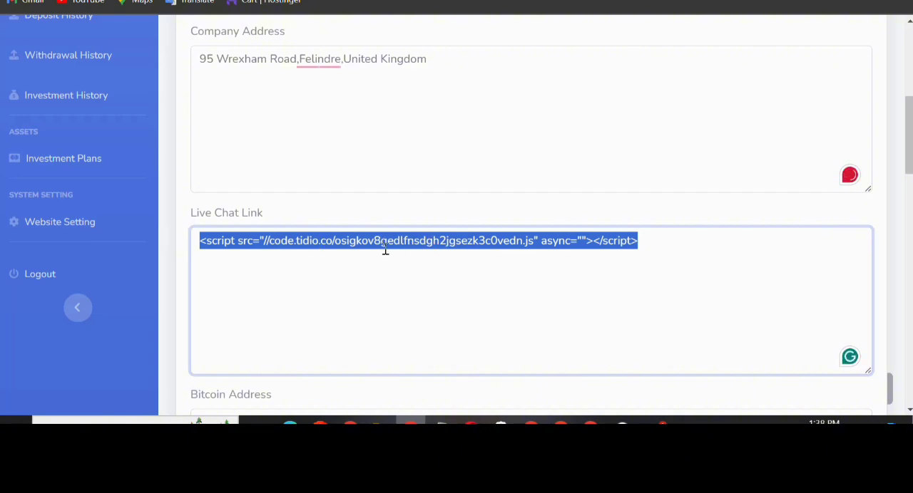
Check the wallet address and currency fields, submit the website details update, and dismiss the resulting message
{"action": "scroll", "coordinate": [377, 249], "scroll_direction": "down", "scroll_amount": 5}
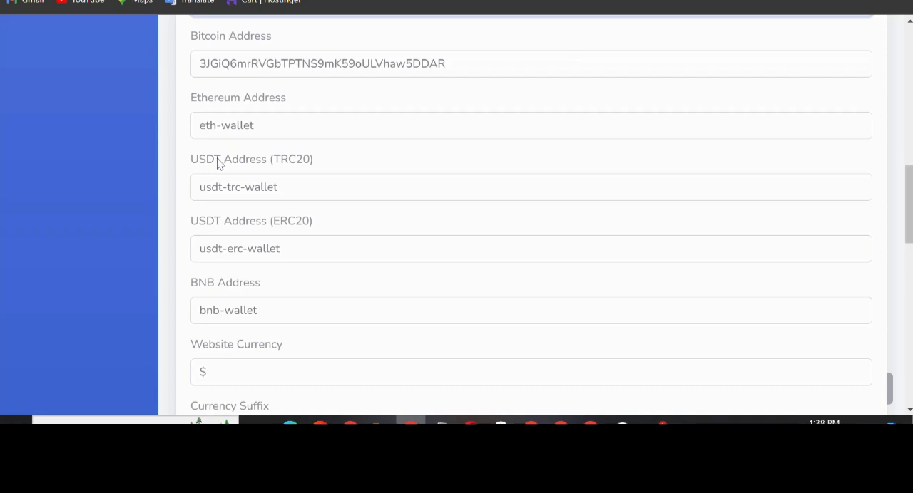
{"action": "scroll", "coordinate": [533, 164], "scroll_direction": "down", "scroll_amount": 3}
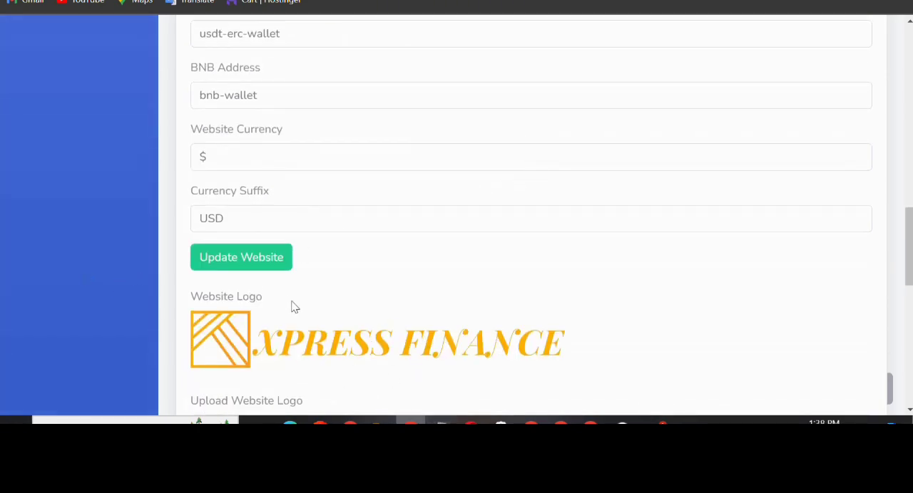
{"action": "left_click", "coordinate": [239, 261]}
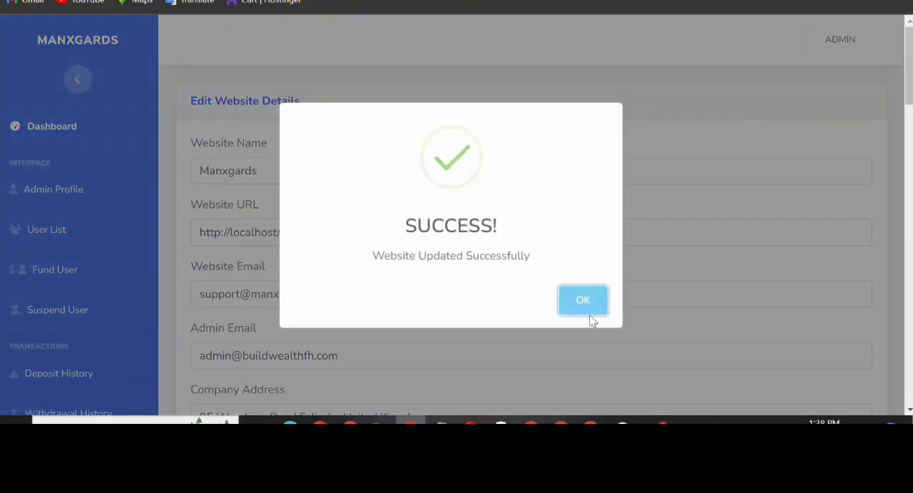
{"action": "left_click", "coordinate": [589, 308]}
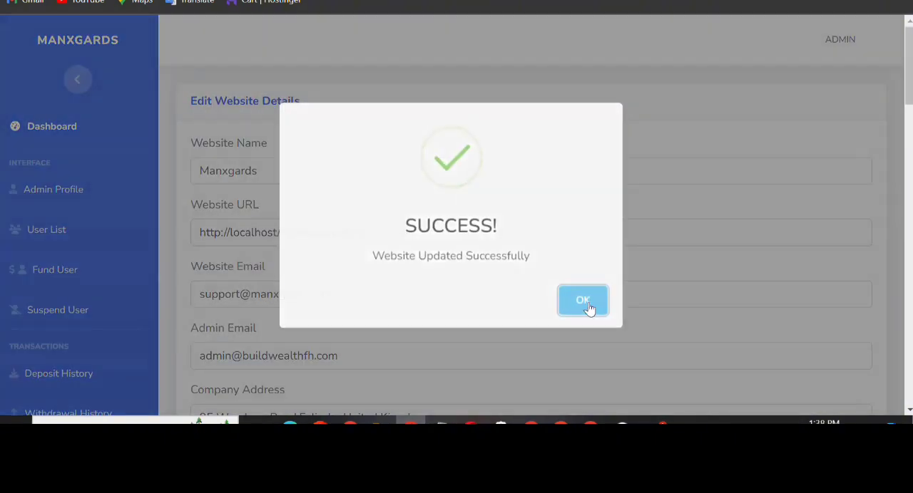